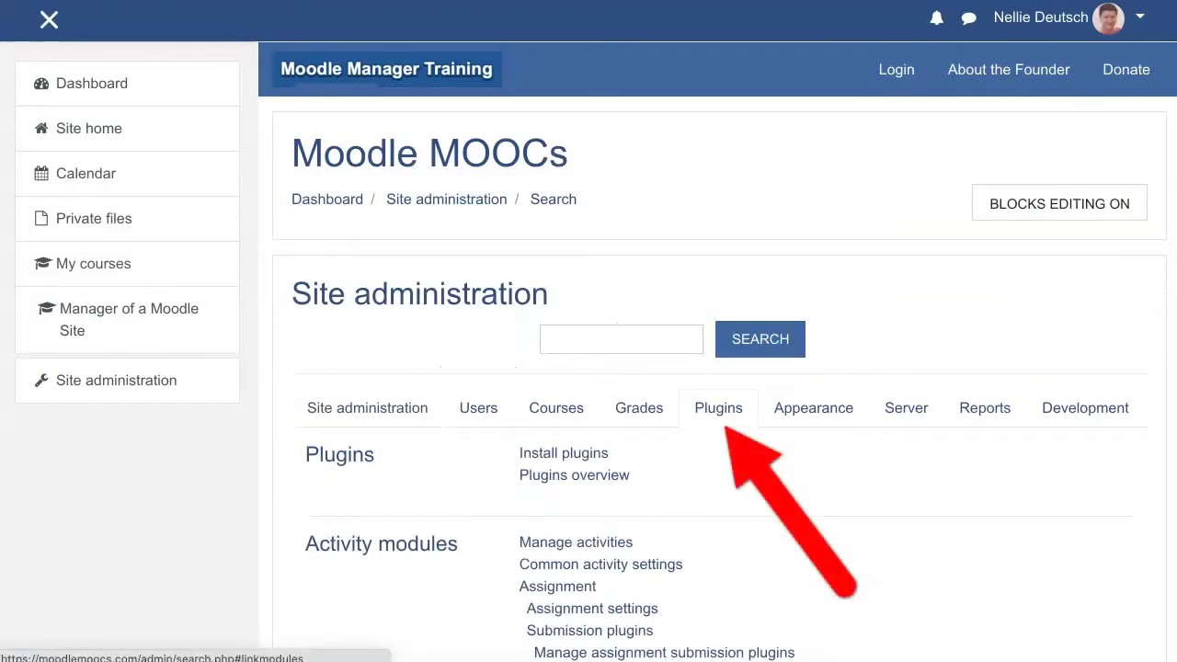
Open Install plugins and search the Moodle plugins directory for 'attendance'.
left_click(563, 452)
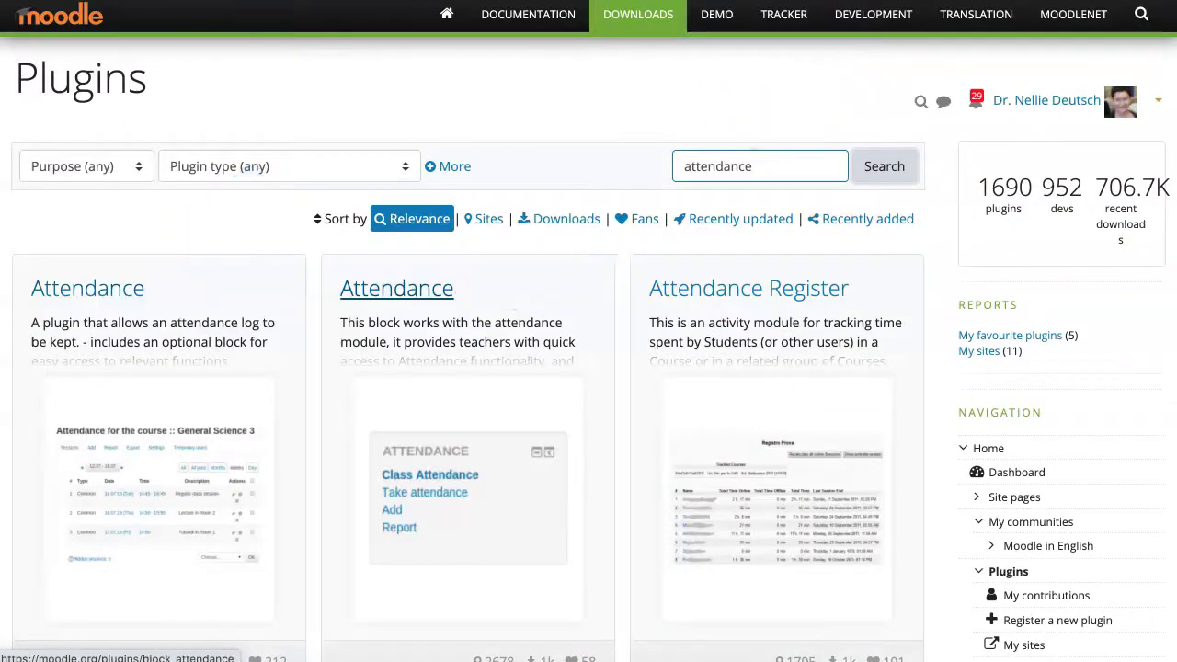
Install the Attendance block plugin from its directory page onto the Moodle MOOCs site.
left_click(396, 288)
left_click(739, 185)
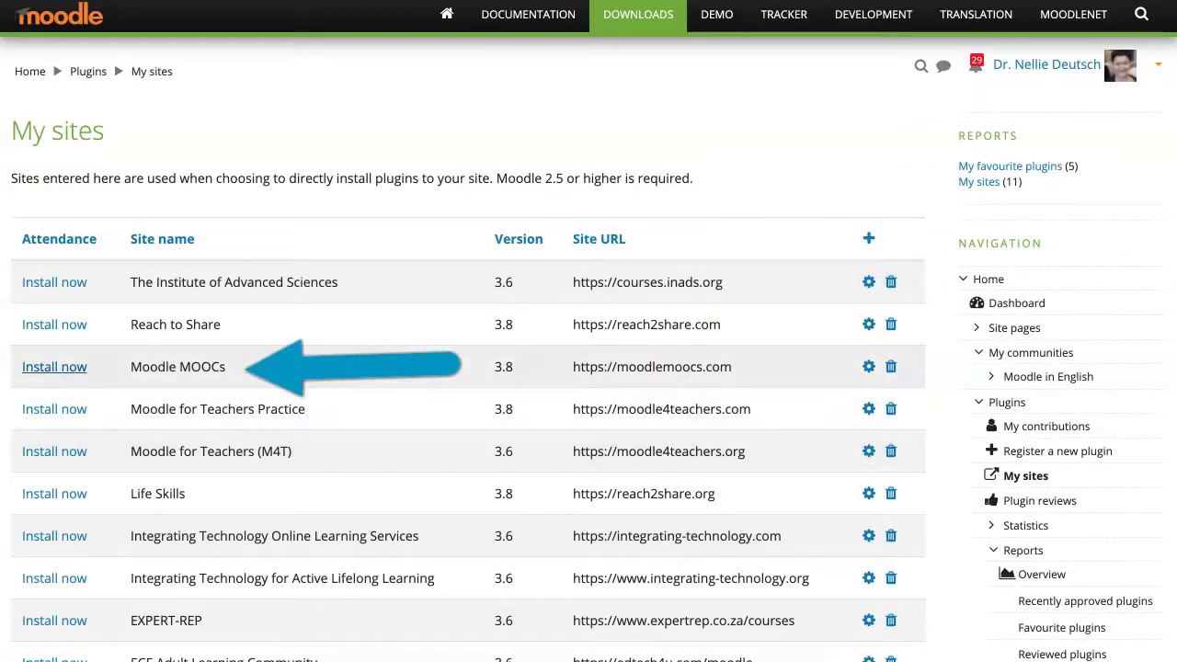
left_click(55, 366)
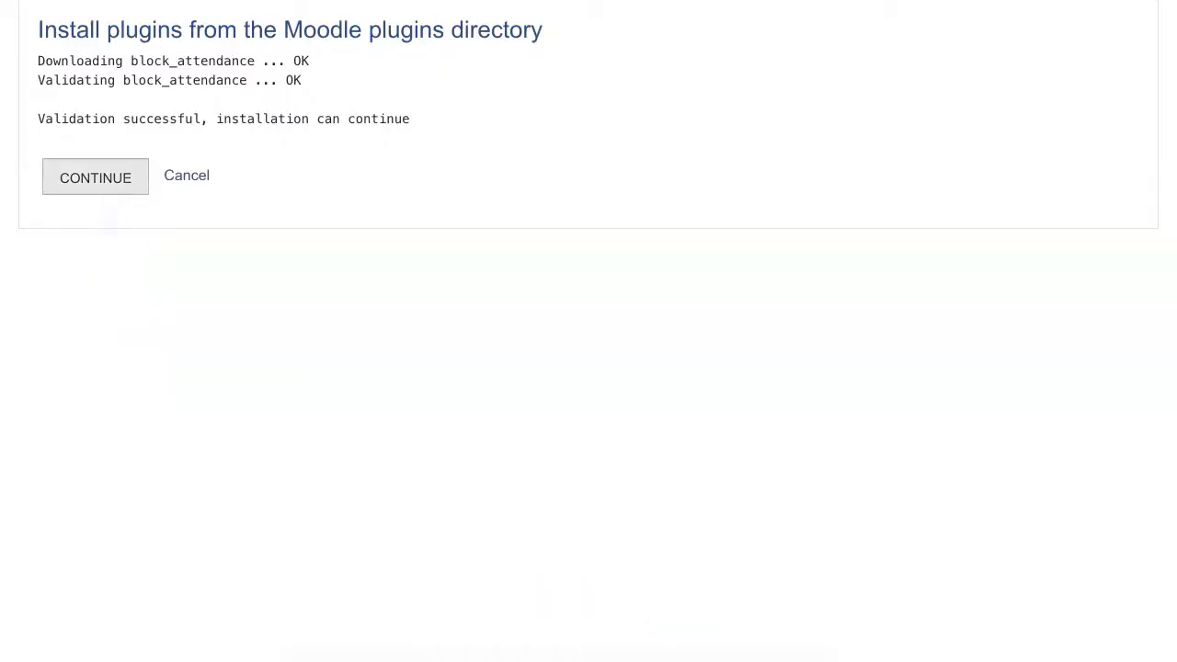
Pass plugin validation and upgrade the database to install mod_attendance and block_attendance.
left_click(95, 177)
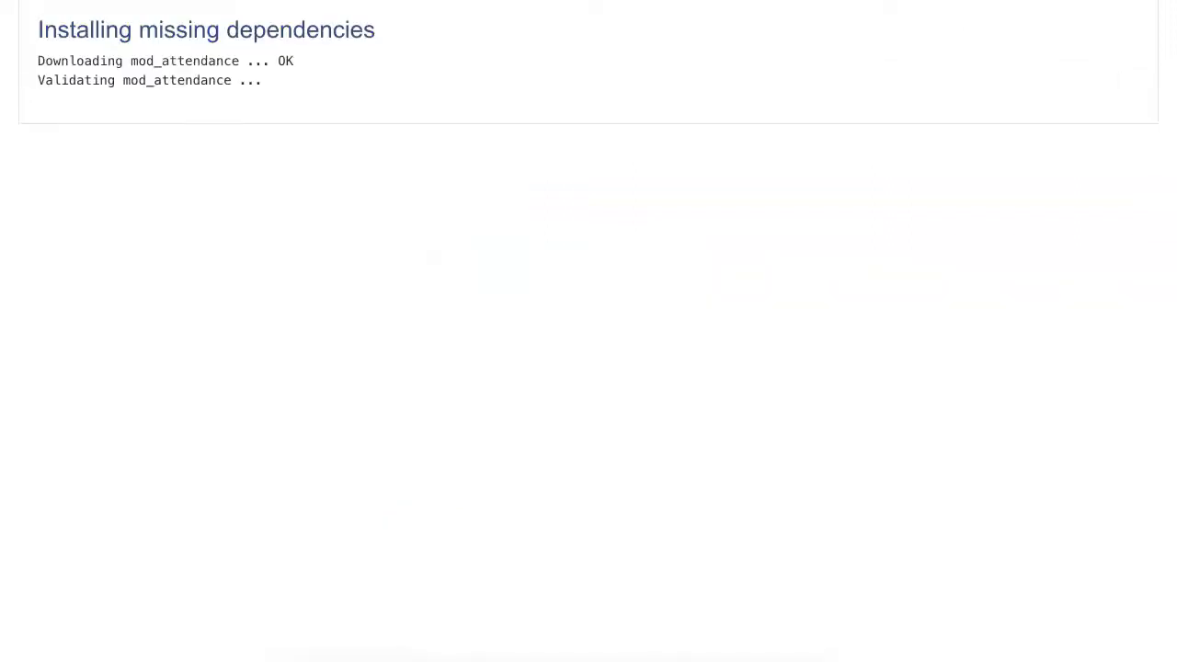
left_click(96, 178)
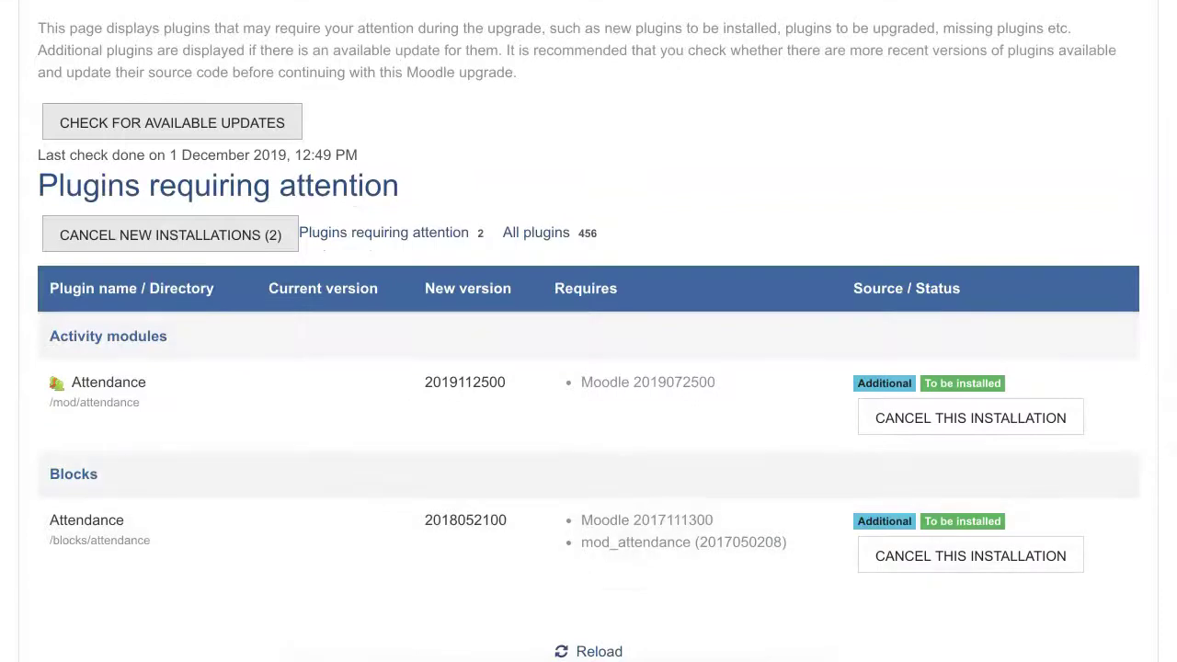
scroll(588, 404, "down", 1)
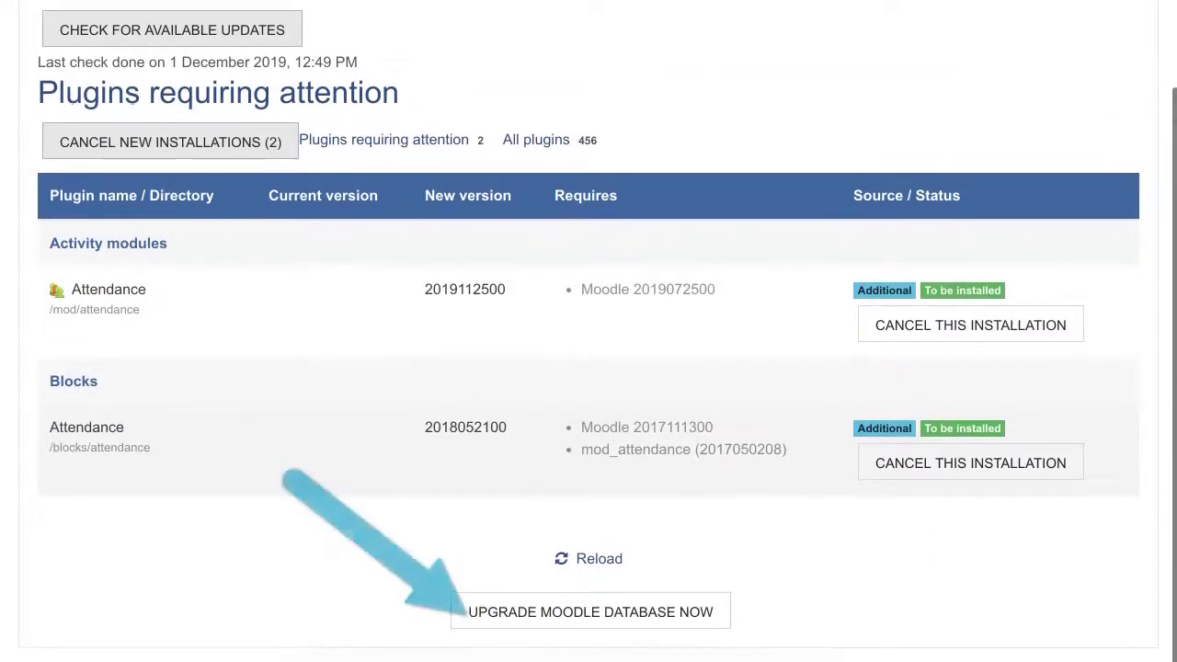
left_click(590, 613)
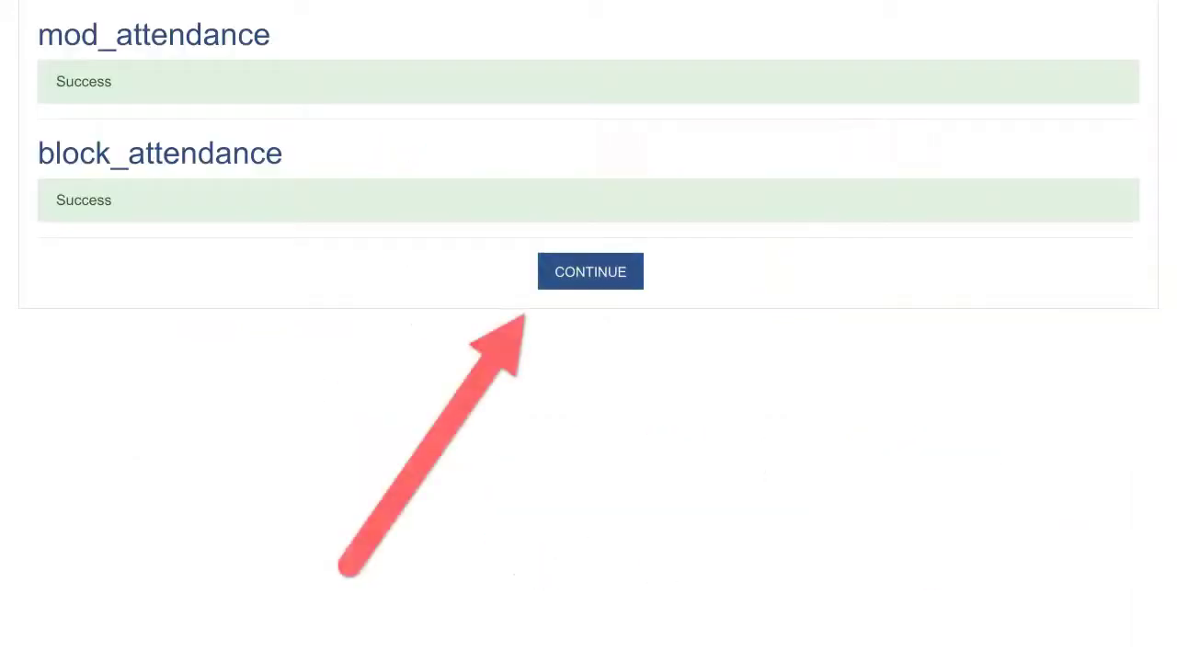
Set Results per page to 50 in the new Attendance settings.
left_click(395, 152)
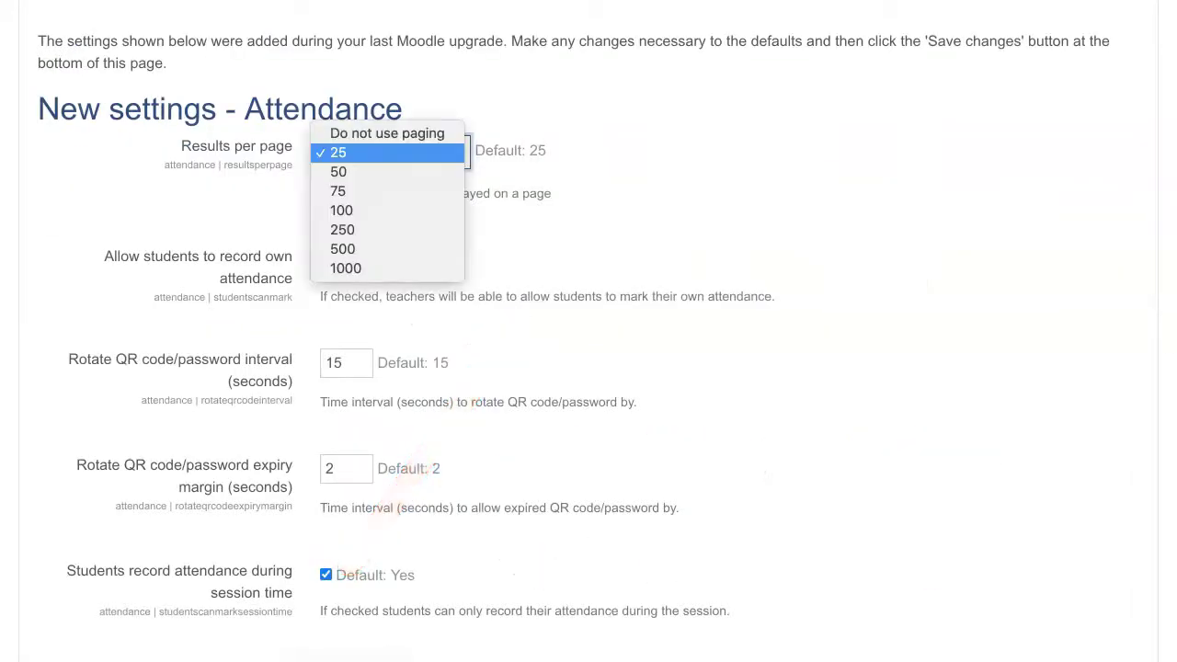
key("Return")
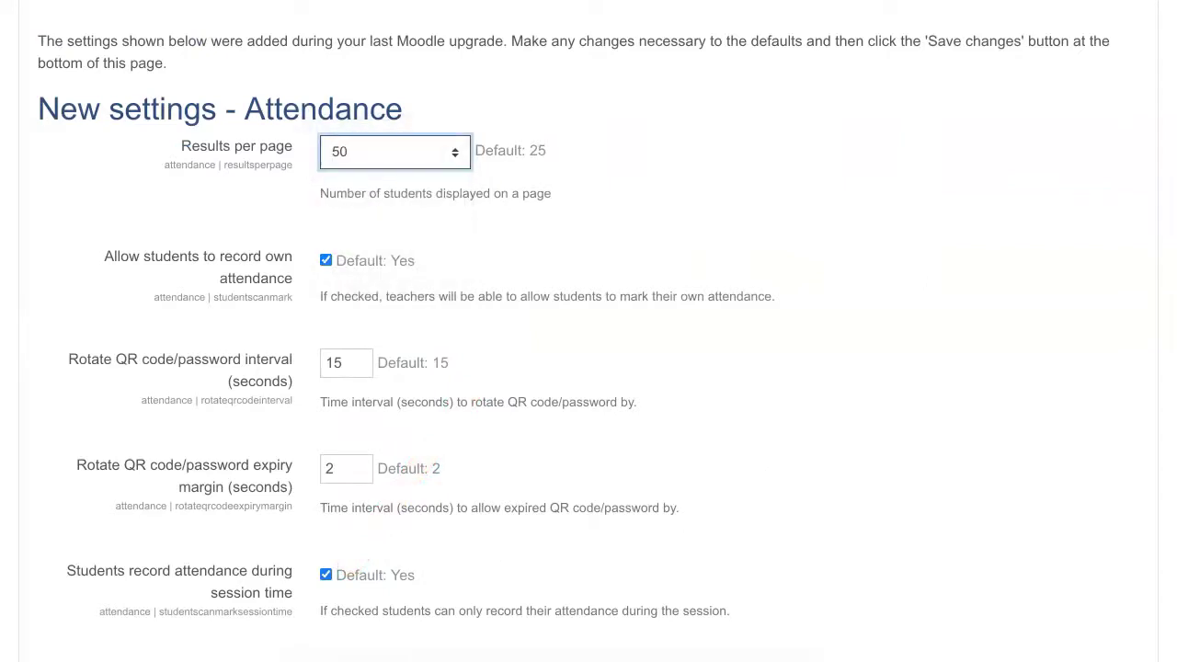
scroll(588, 331, "down", 1)
scroll(589, 331, "down", 1)
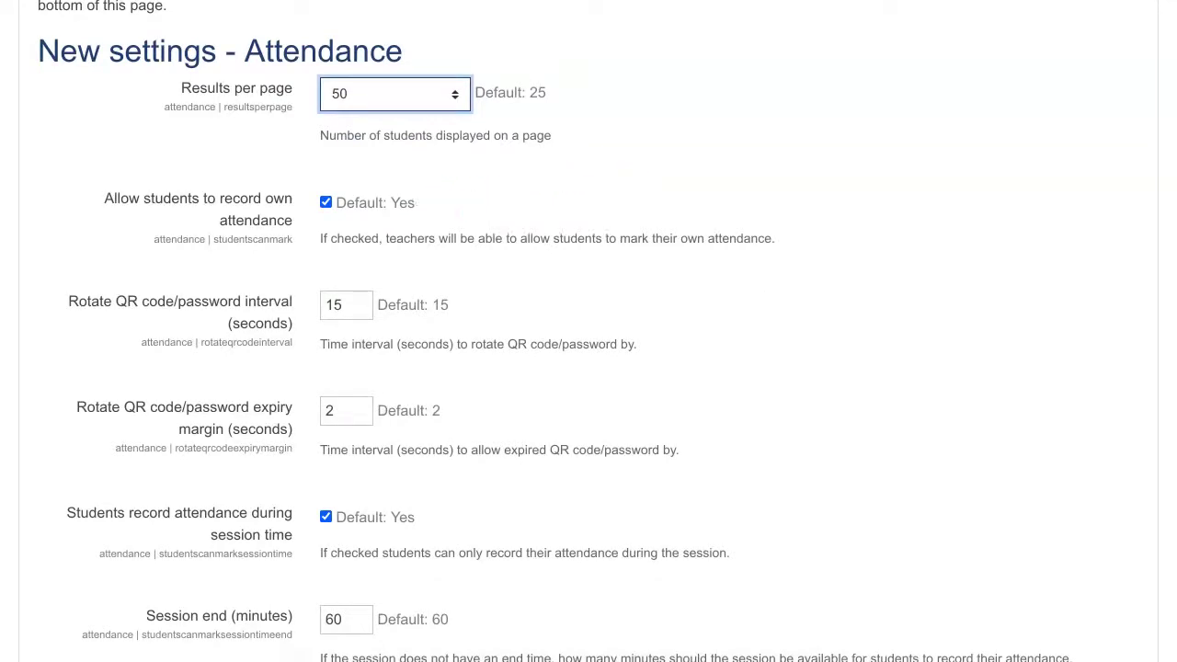
Scroll through the remaining new Attendance settings.
scroll(589, 331, "down", 2)
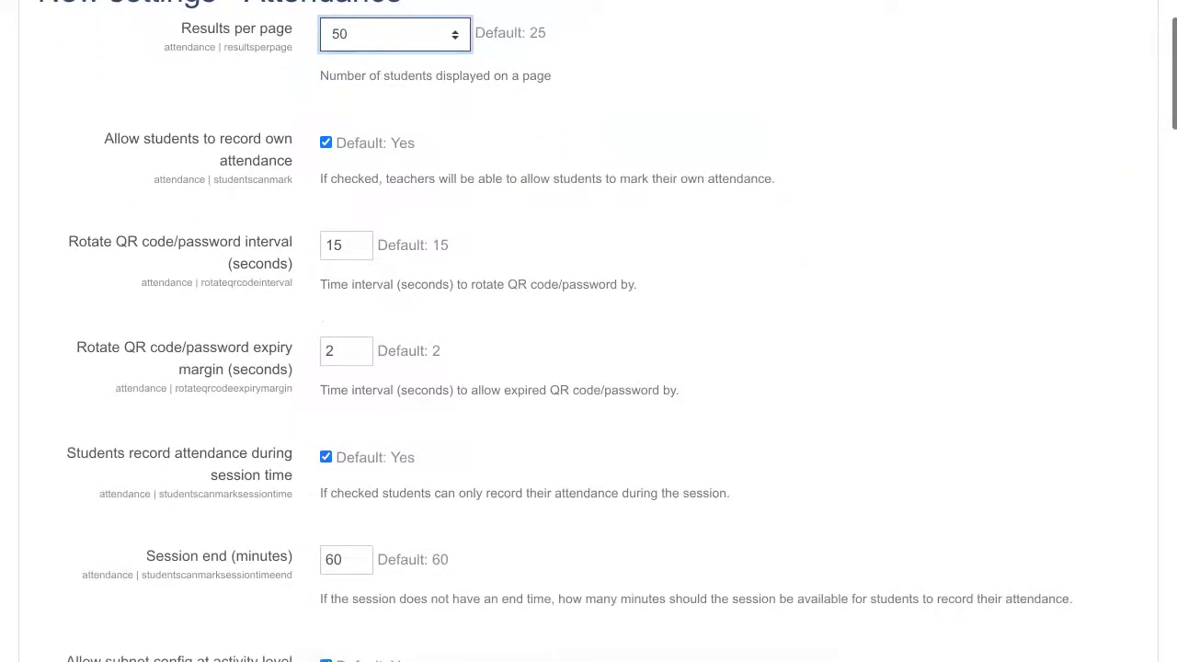
scroll(588, 331, "down", 2)
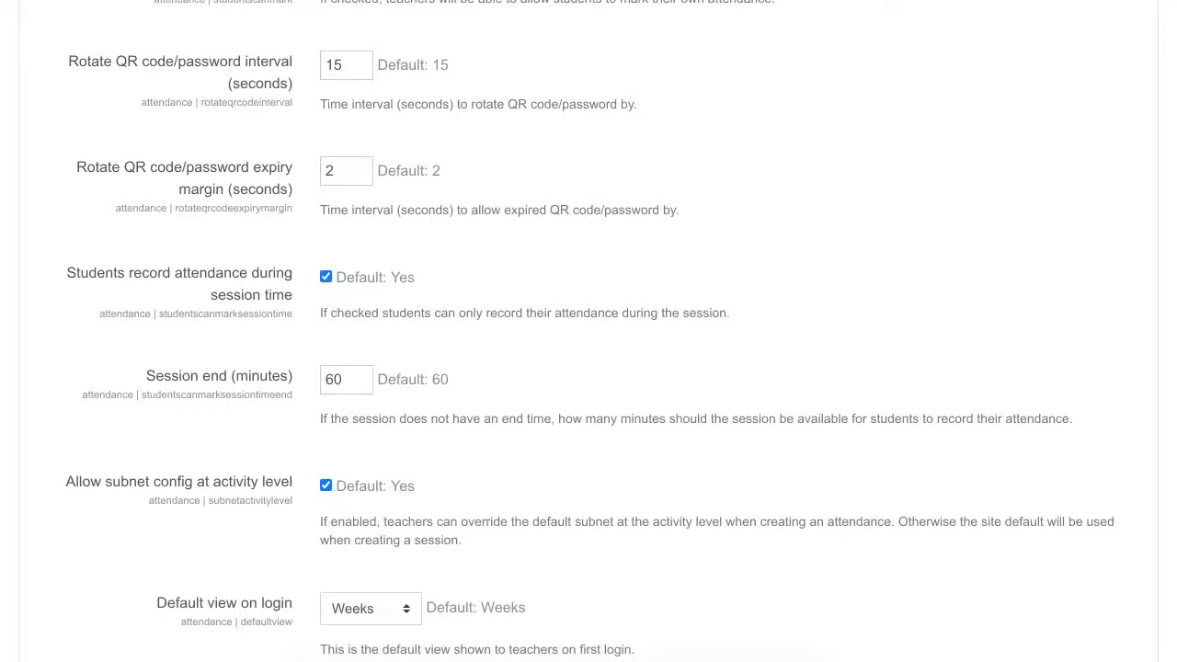
scroll(589, 331, "down", 1)
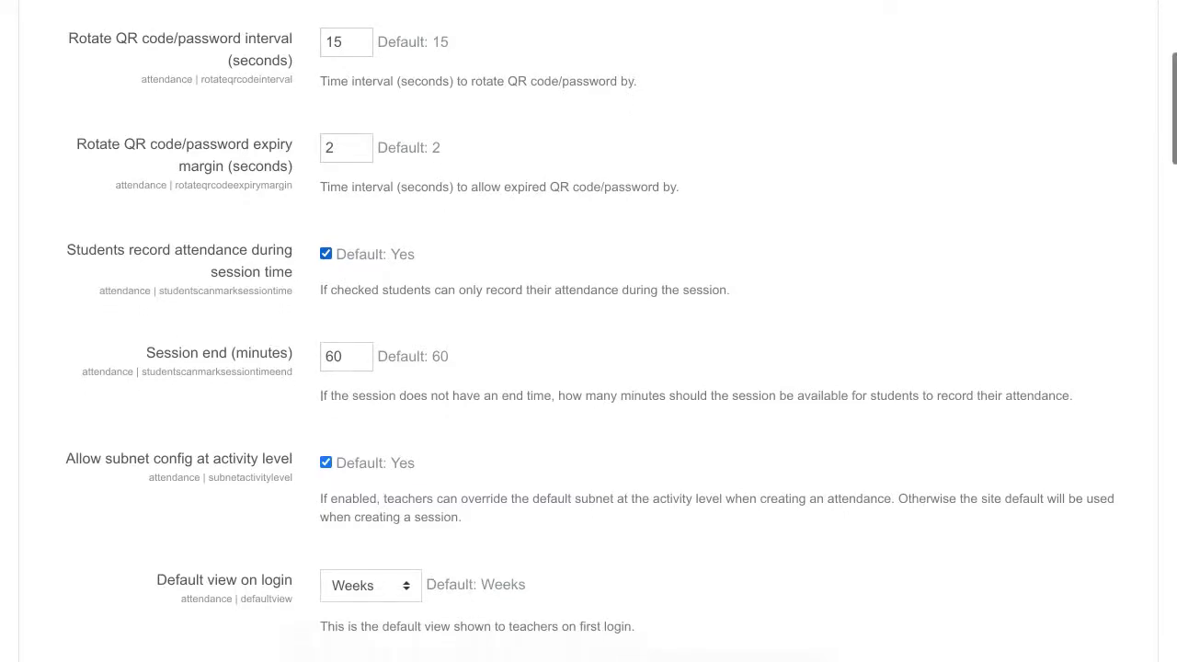
scroll(588, 331, "up", 1)
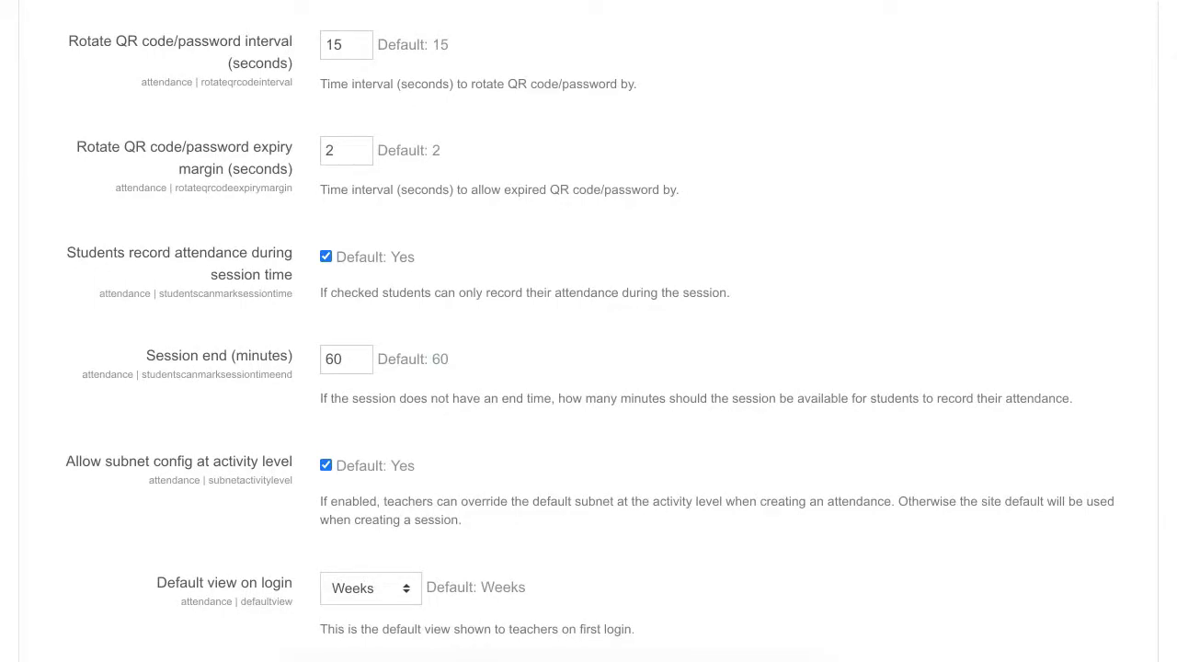
scroll(588, 331, "up", 1)
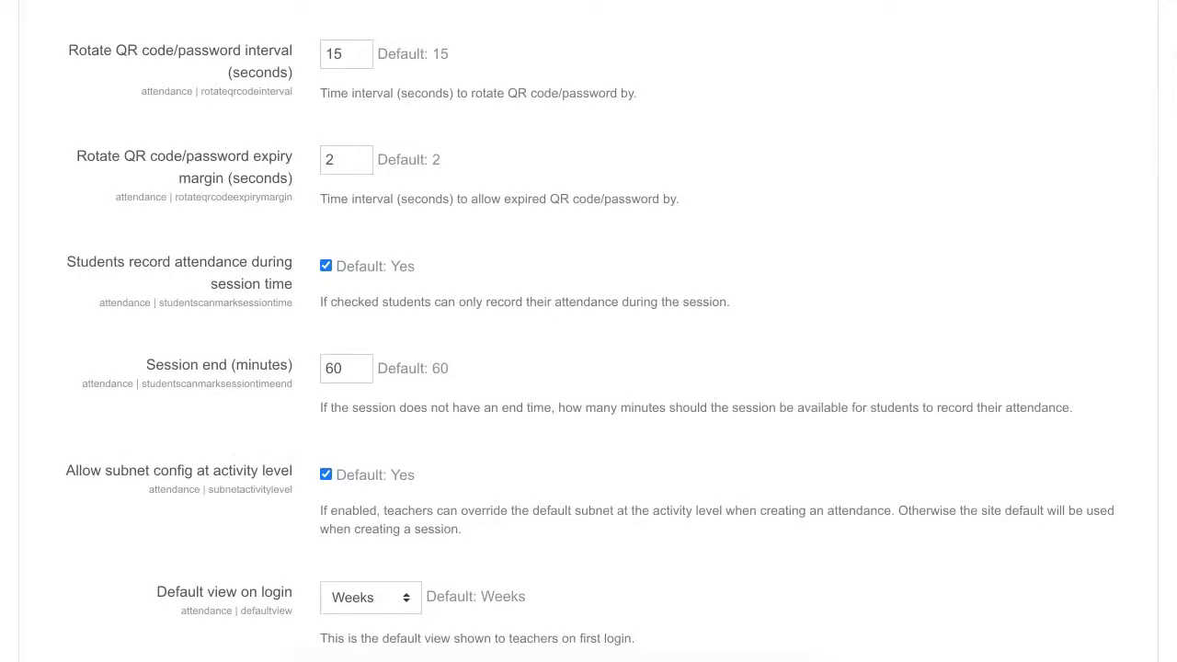
scroll(589, 331, "down", 1)
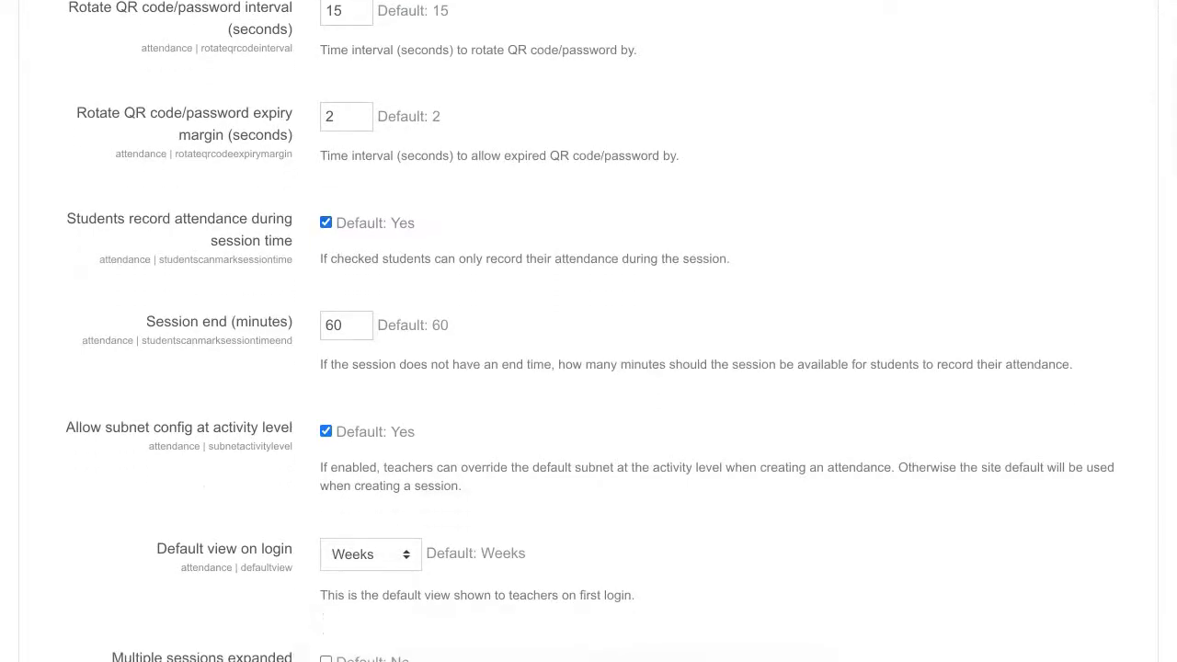
scroll(588, 331, "down", 1)
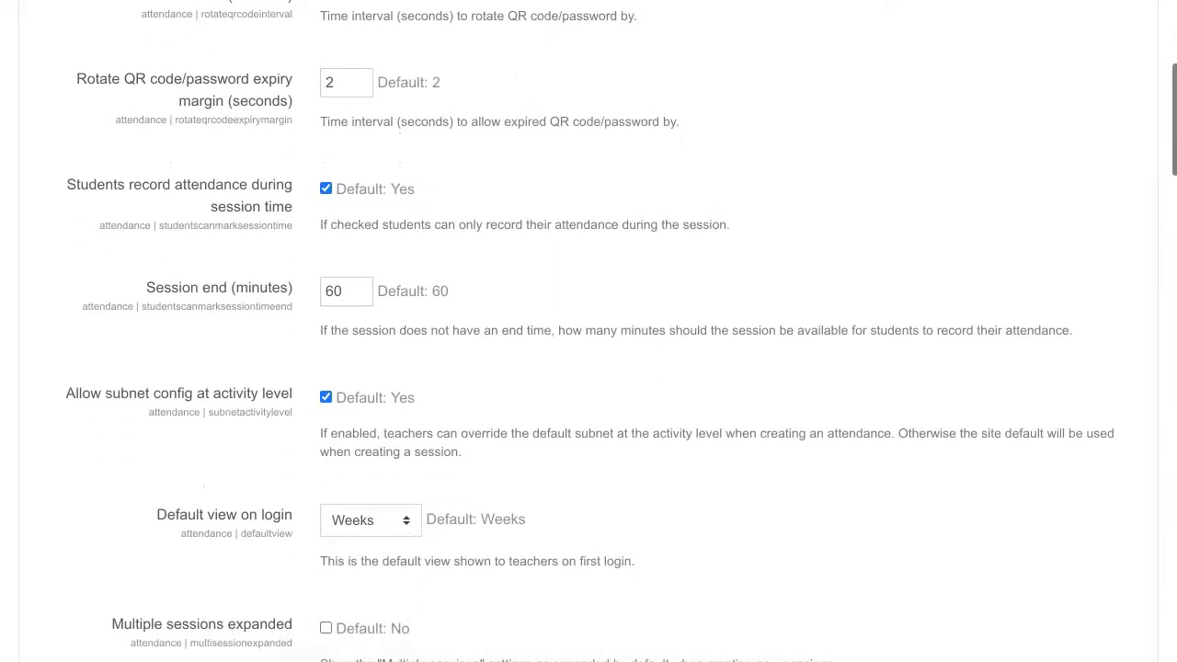
scroll(588, 331, "down", 1)
scroll(589, 331, "down", 4)
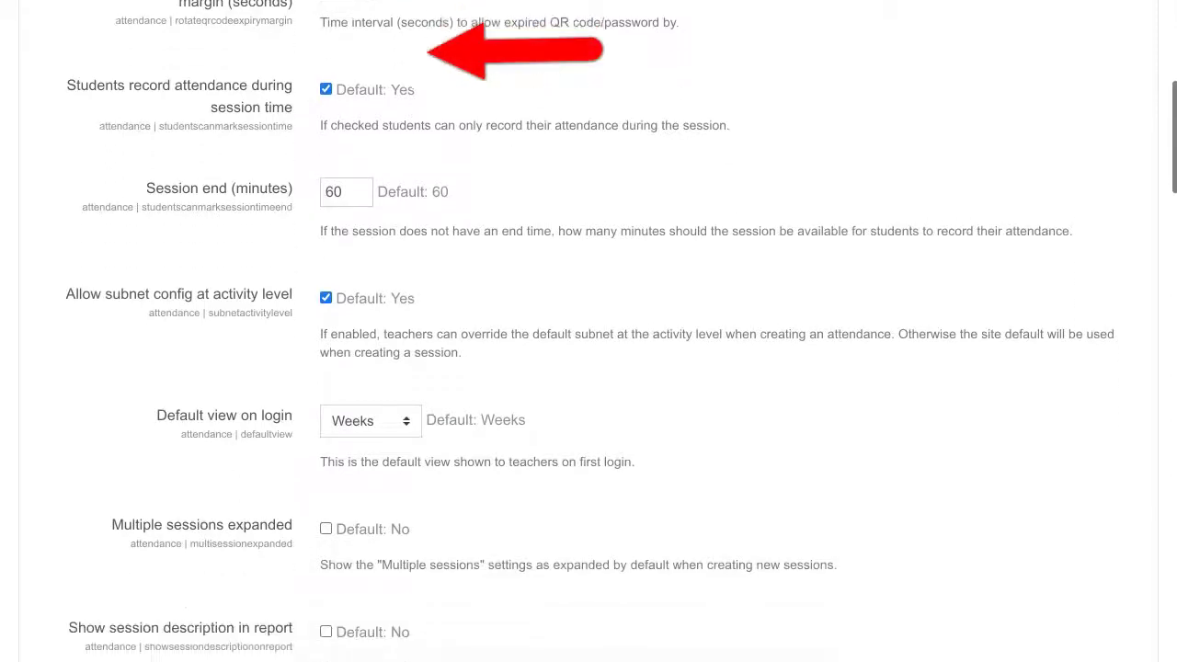
scroll(588, 331, "down", 5)
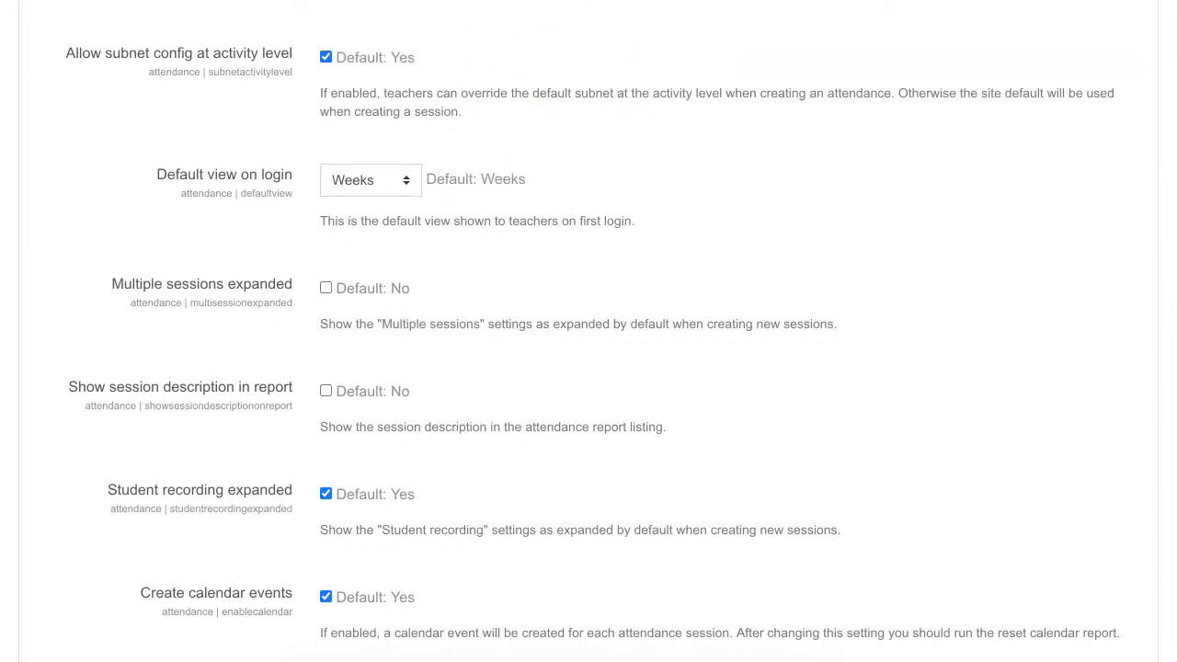
scroll(589, 331, "down", 4)
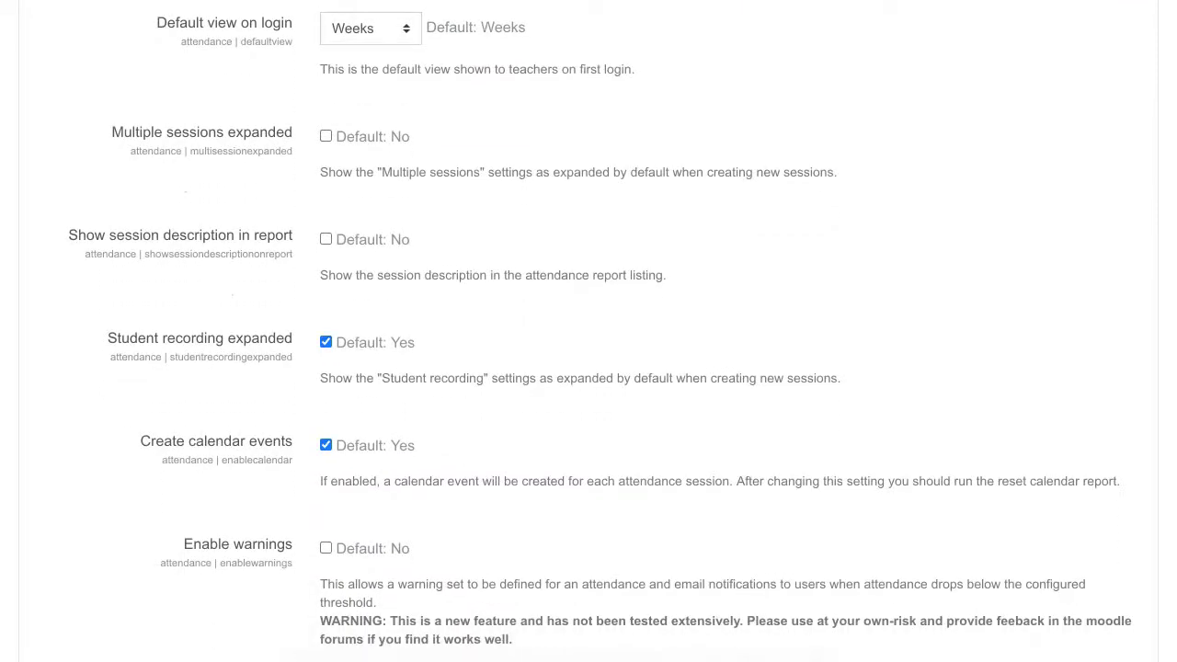
scroll(588, 331, "down", 3)
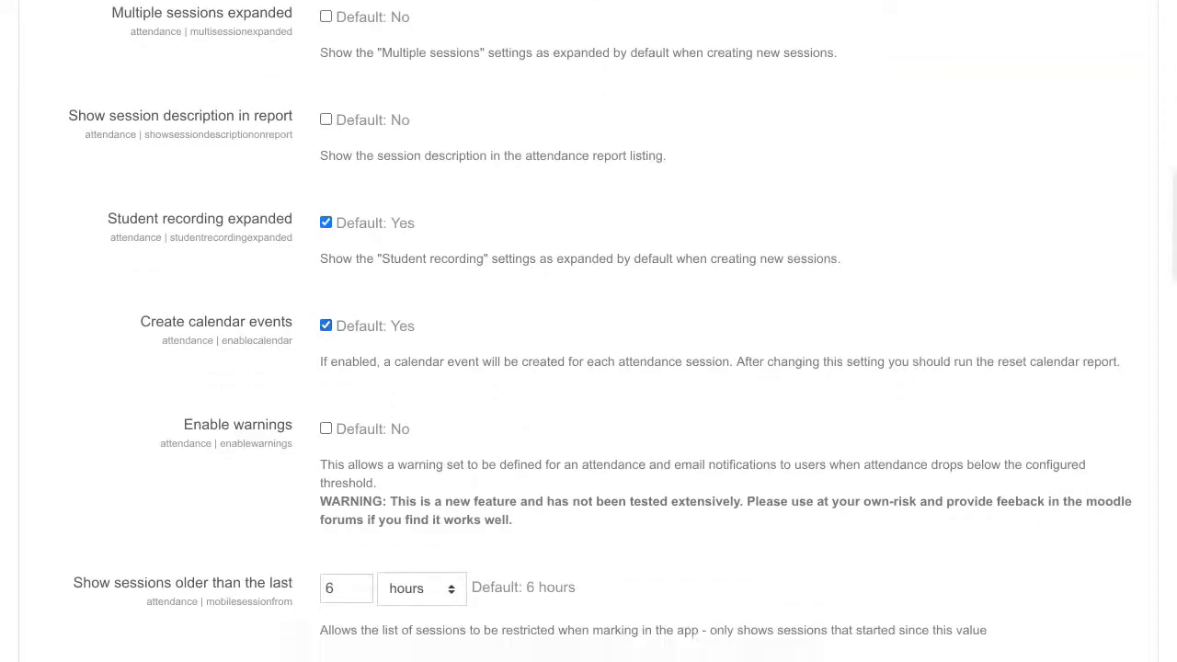
scroll(589, 331, "down", 10)
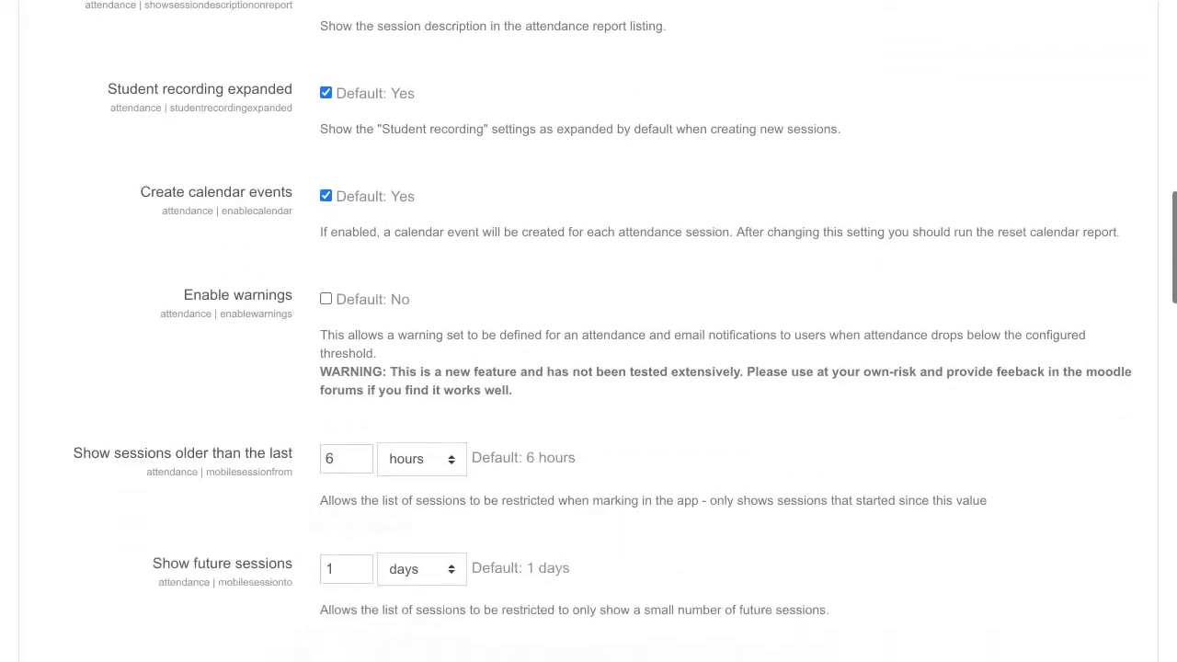
scroll(588, 331, "down", 2)
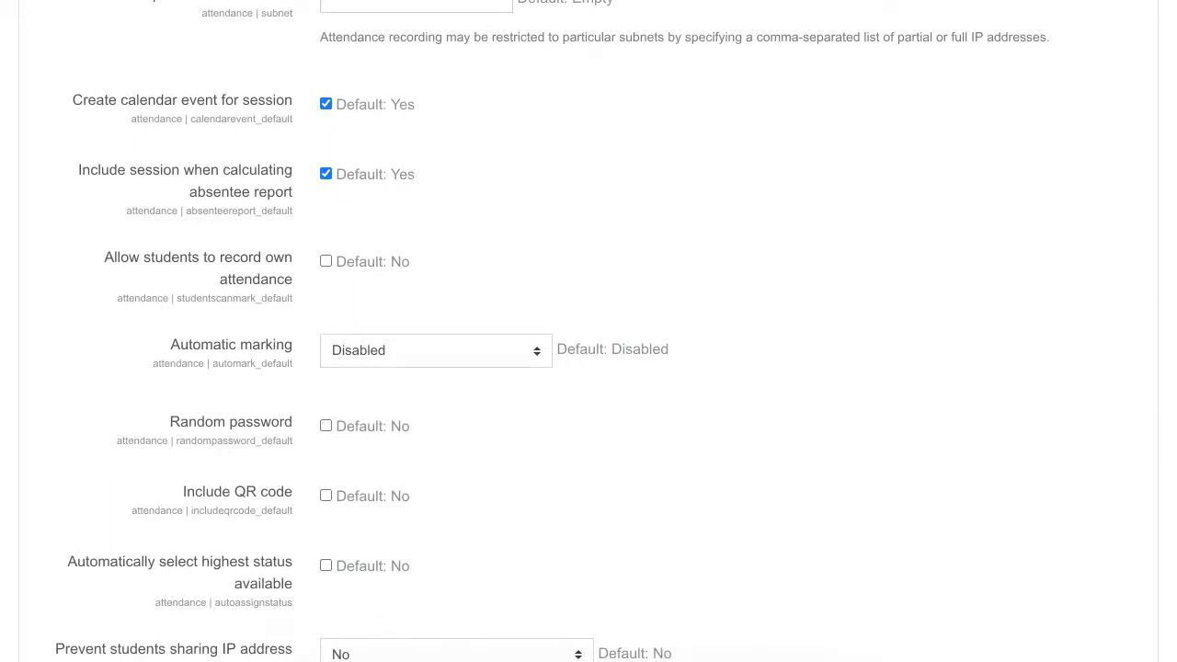
scroll(588, 332, "down", 10)
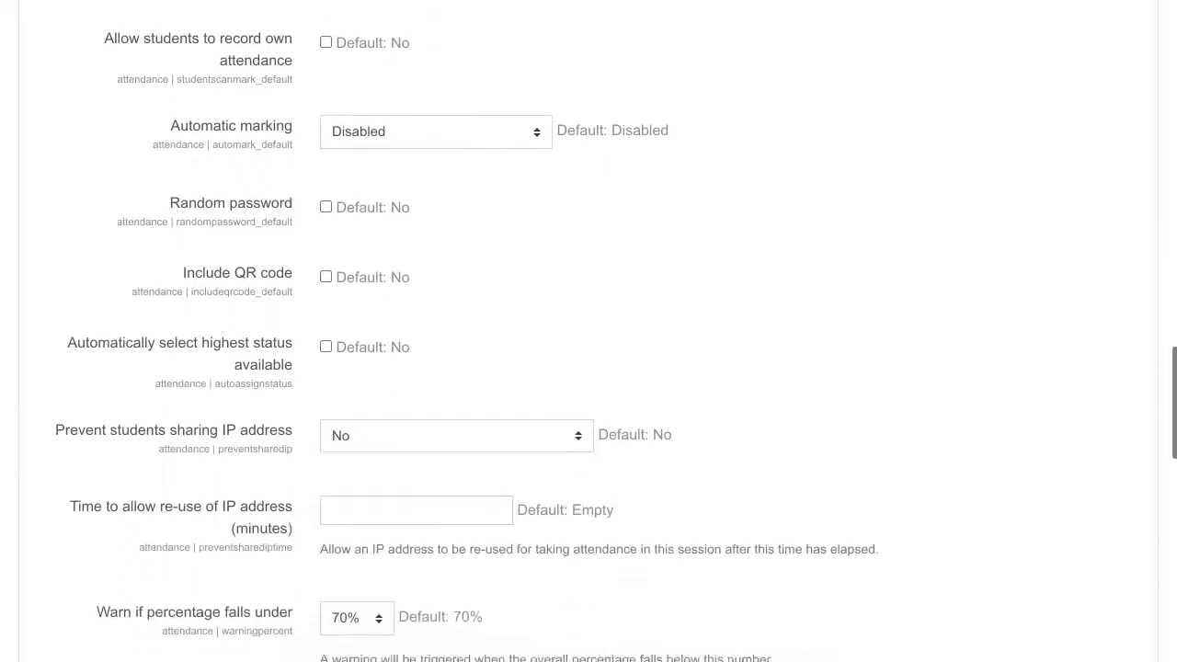
scroll(589, 331, "down", 4)
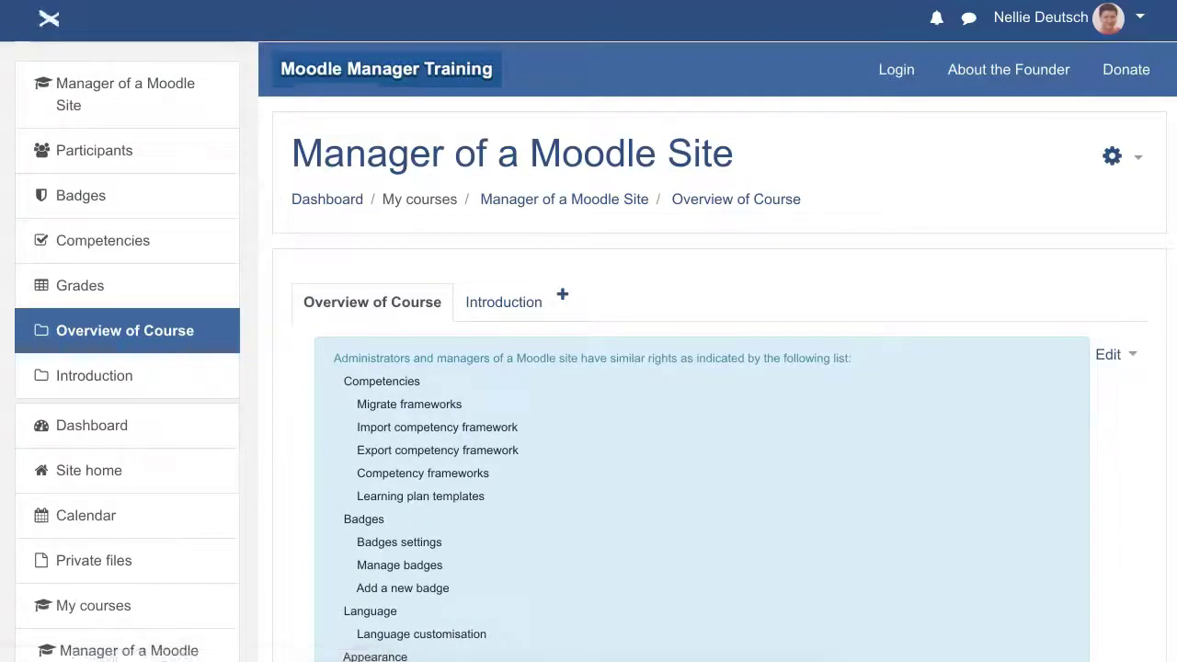
scroll(717, 368, "down", 10)
scroll(718, 368, "down", 10)
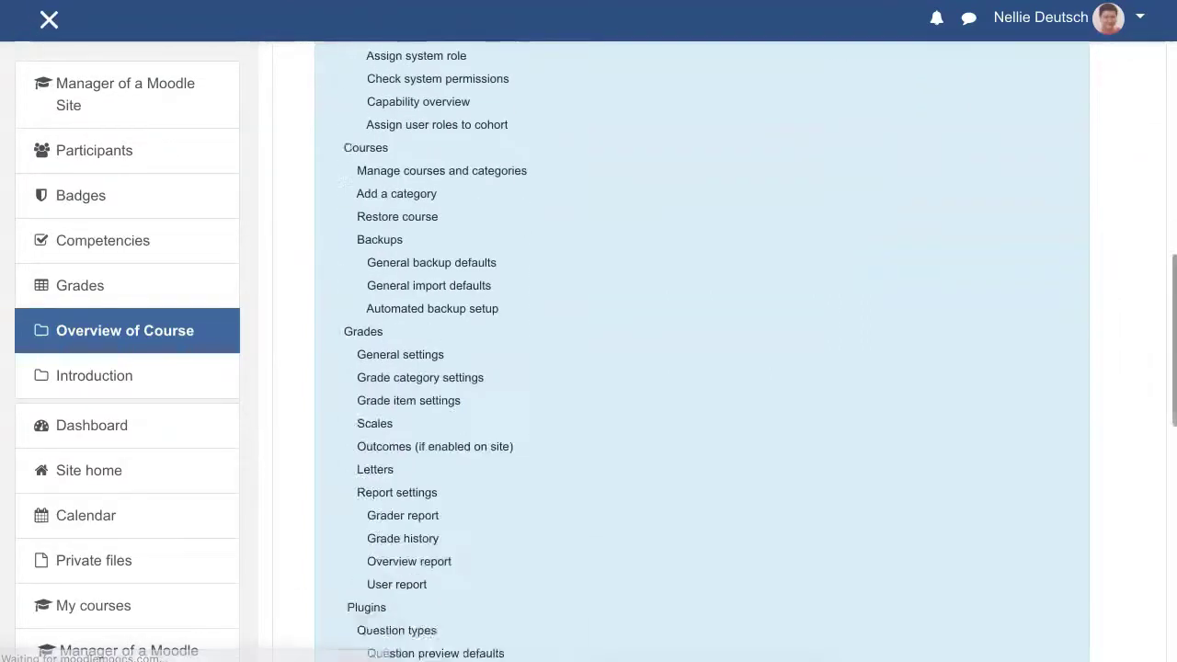
scroll(717, 368, "down", 3)
scroll(717, 368, "up", 3)
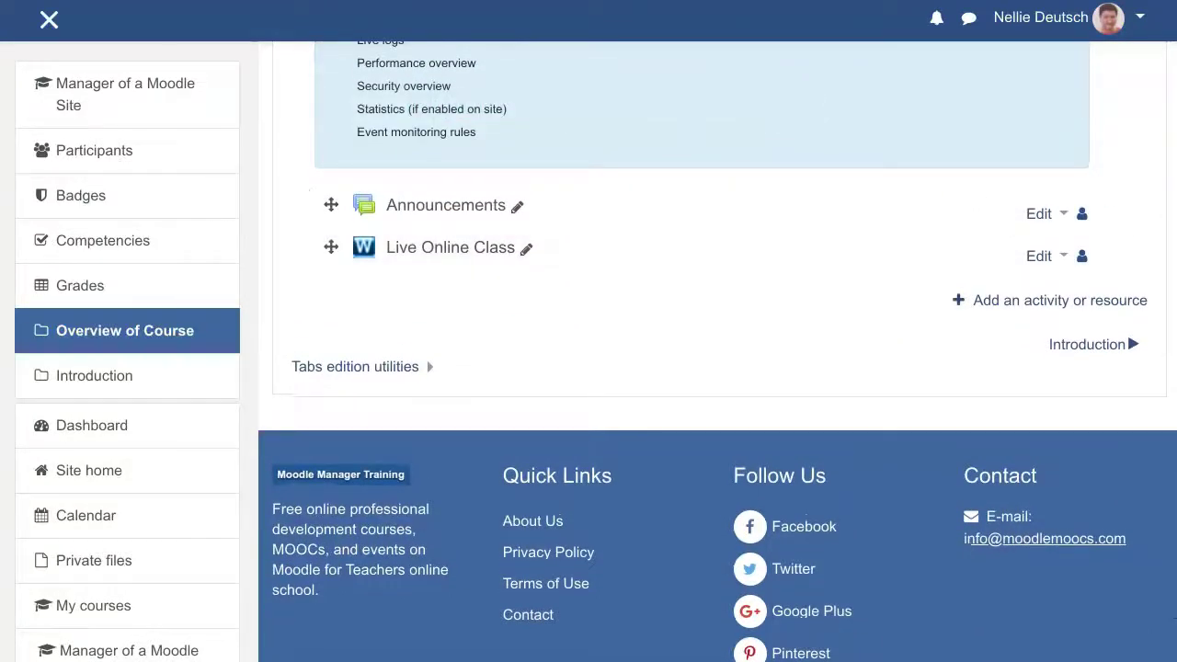
scroll(718, 368, "down", 2)
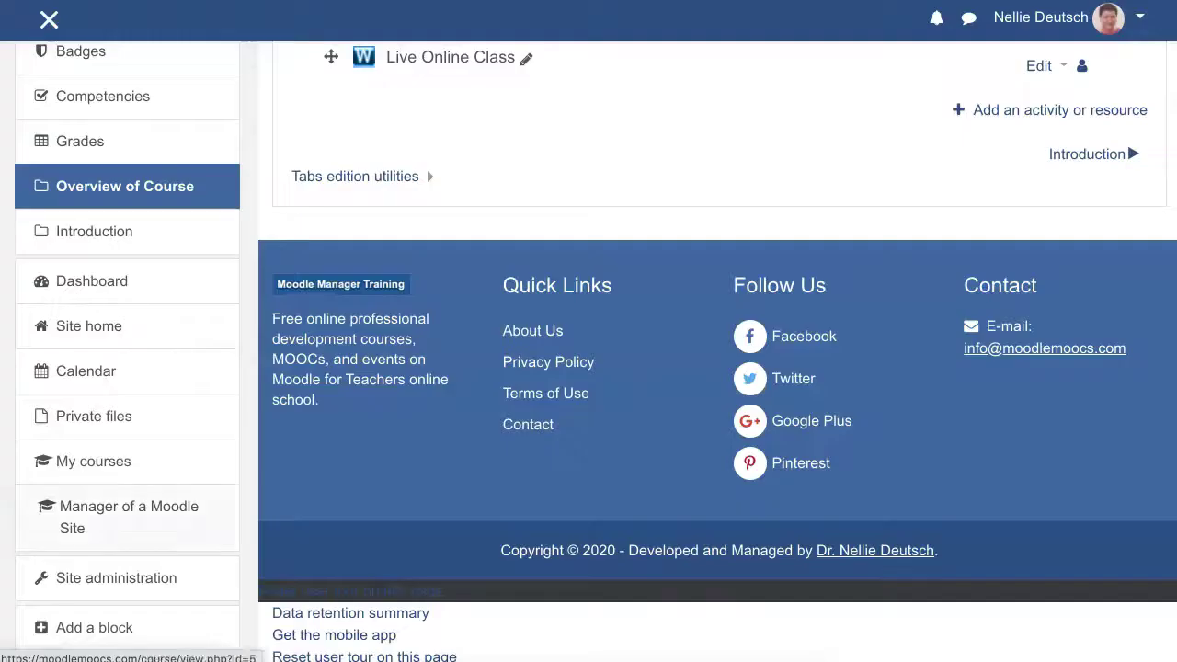
left_click(94, 627)
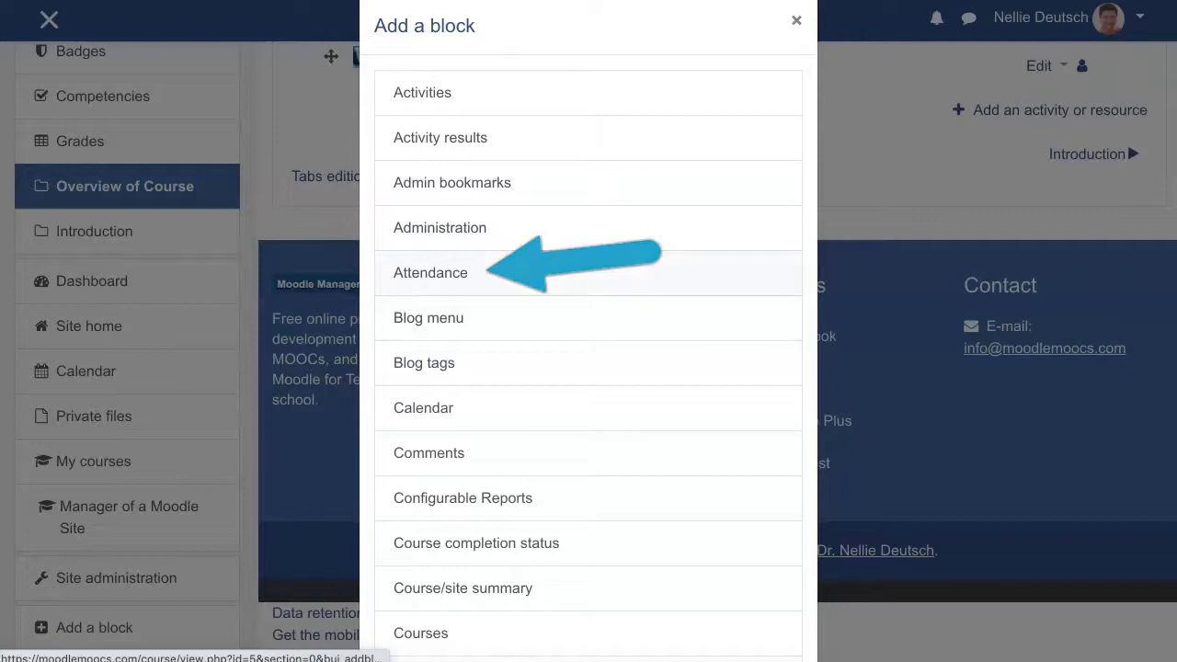
left_click(430, 272)
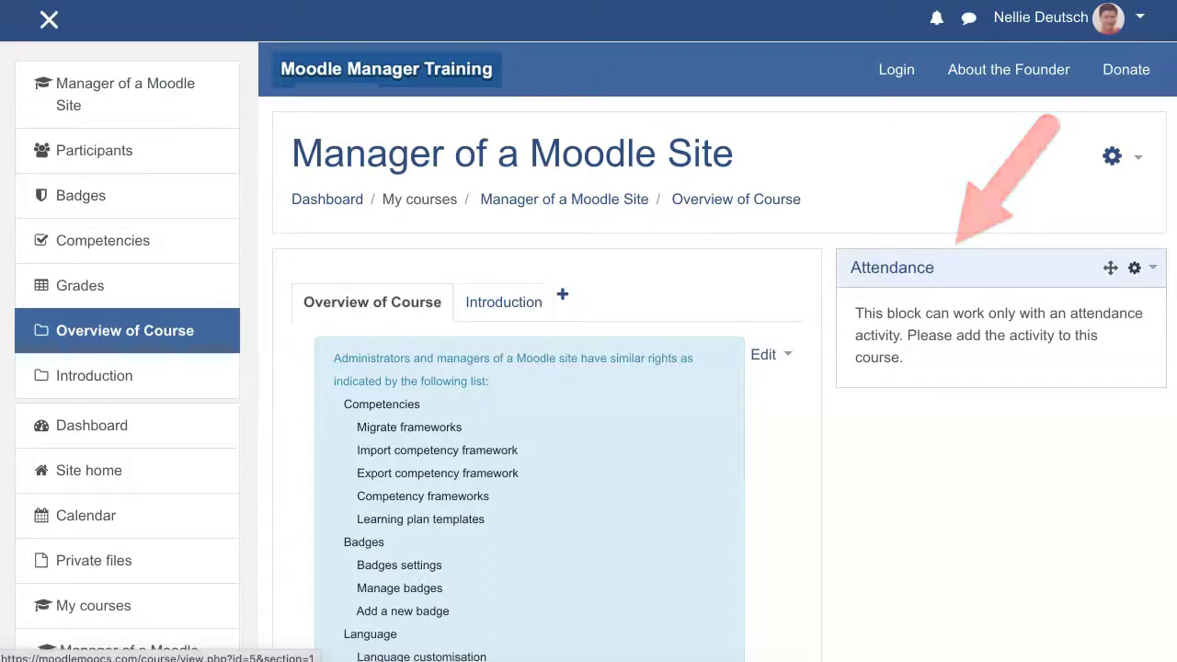
scroll(589, 368, "down", 13)
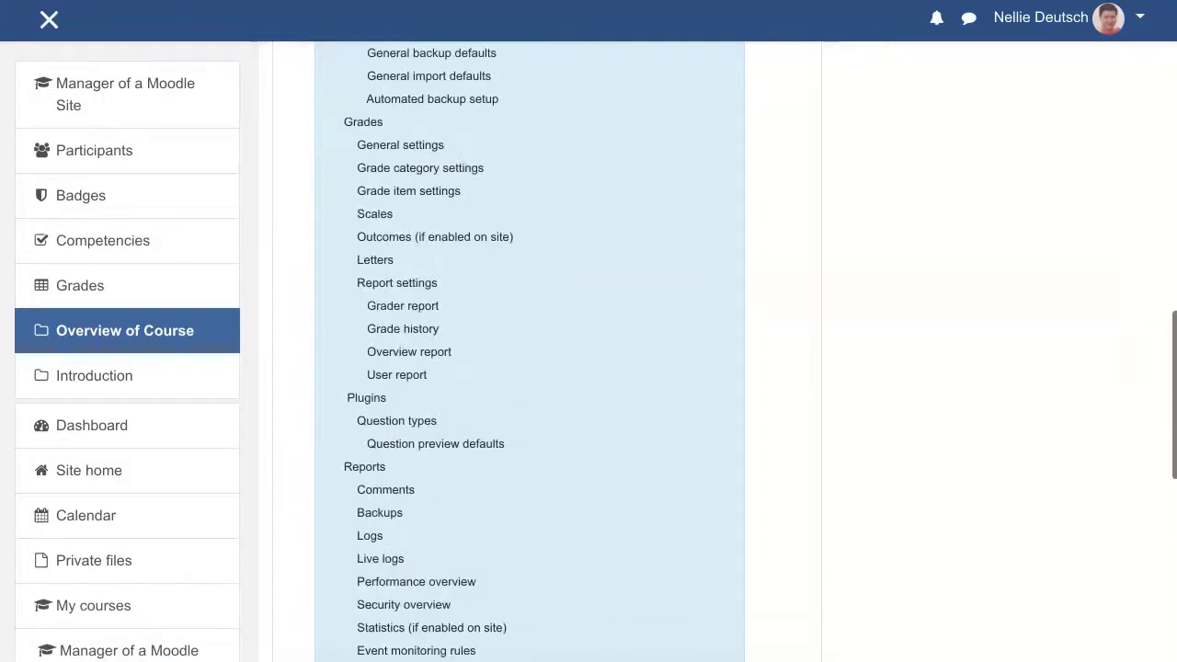
scroll(589, 368, "down", 8)
scroll(588, 368, "up", 2)
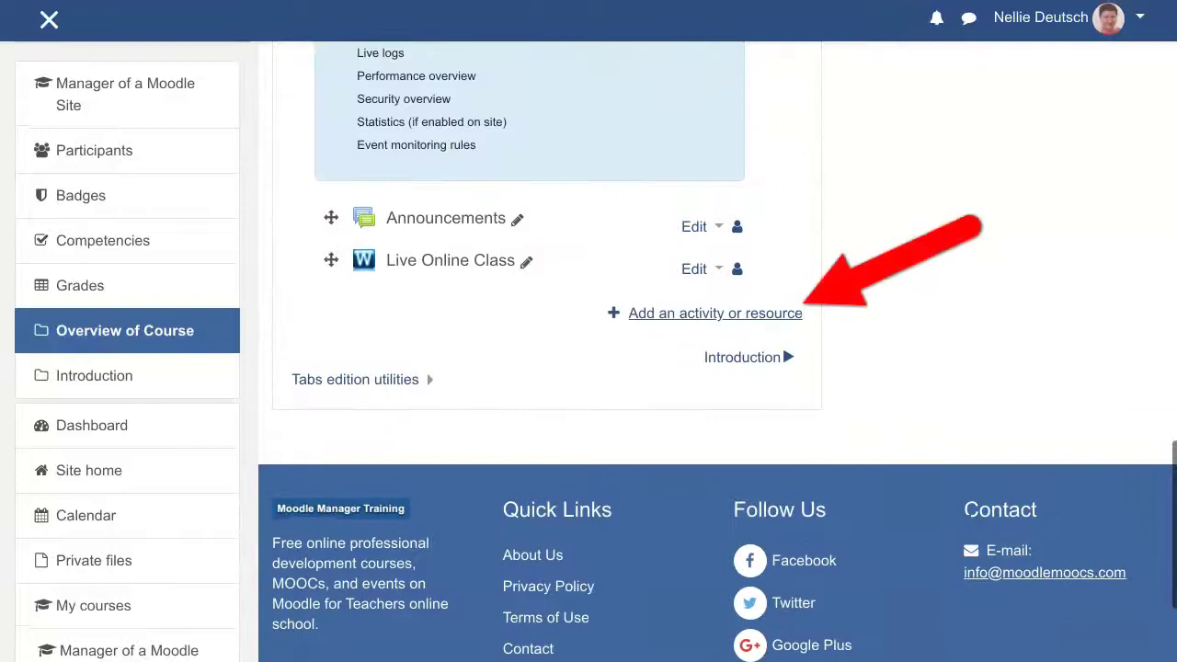
Start a new Attendance activity and show the description editor's full formatting toolbar.
left_click(715, 312)
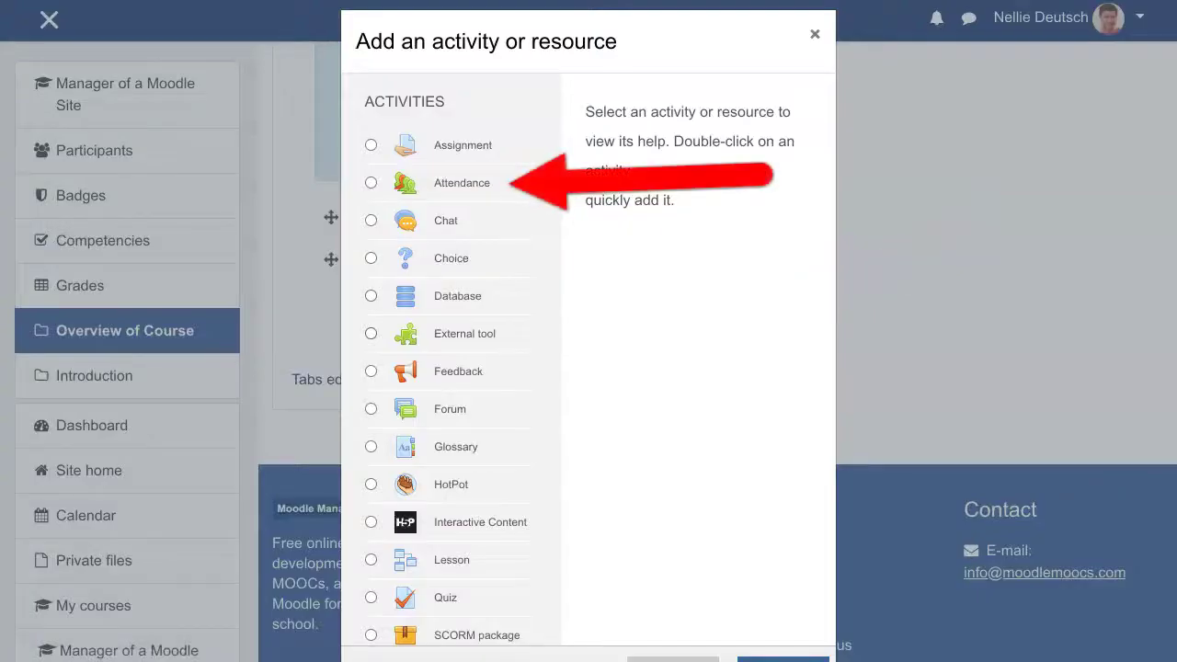
left_click(371, 182)
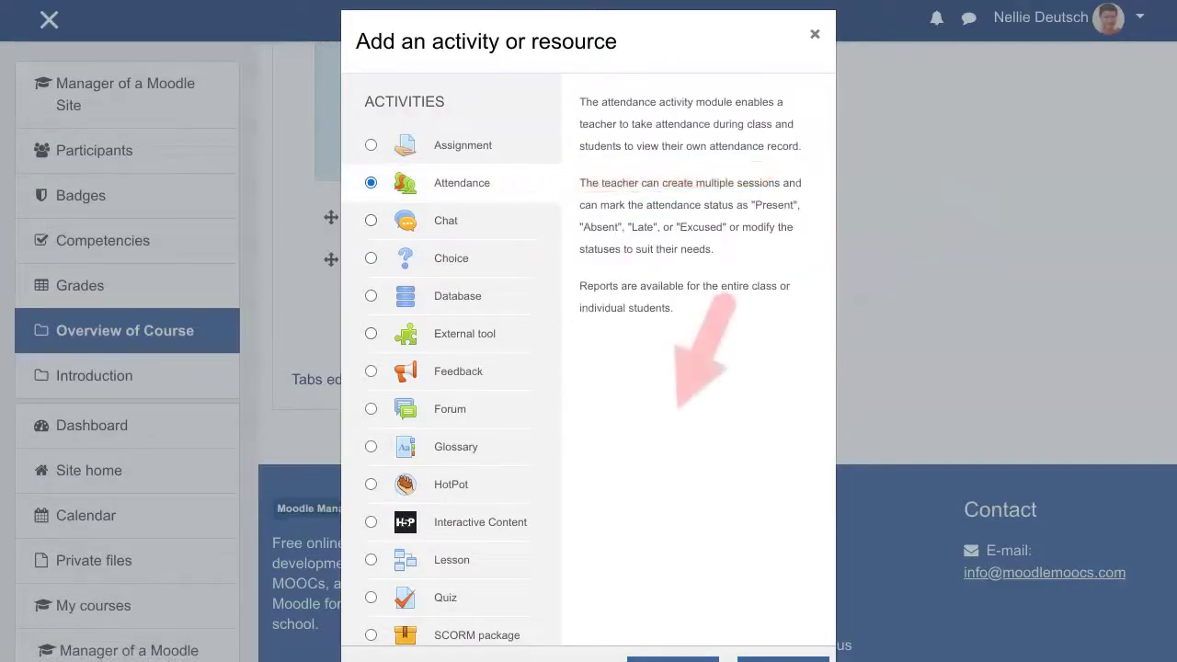
scroll(589, 368, "down", 3)
scroll(589, 368, "down", 2)
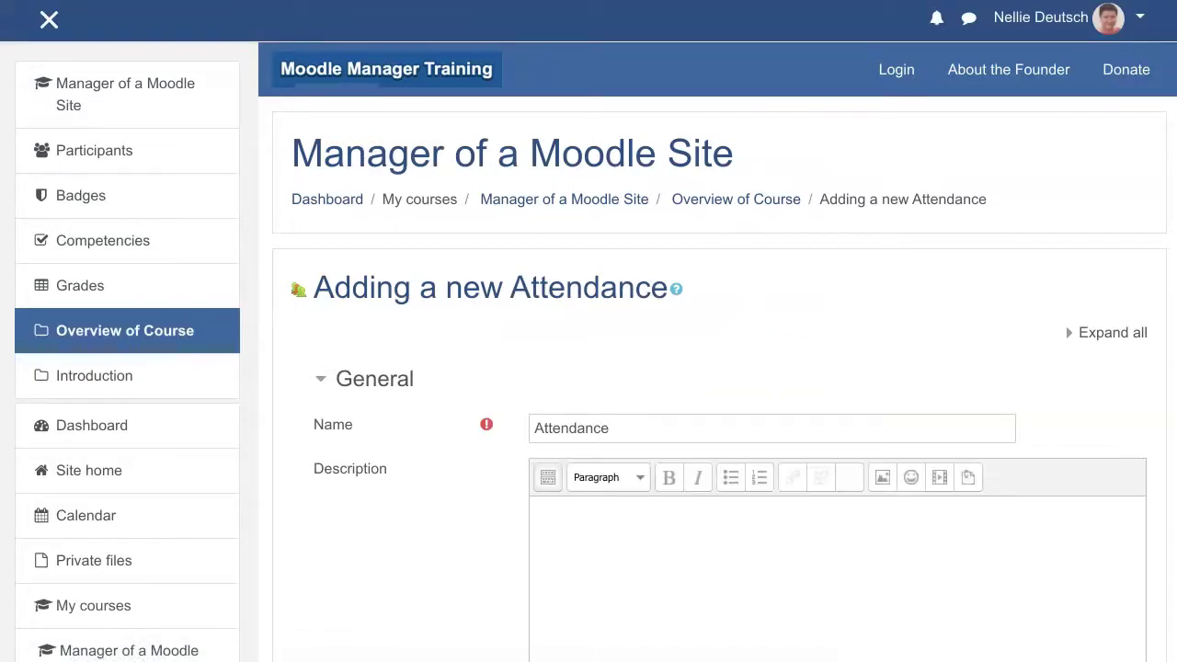
scroll(724, 344, "down", 2)
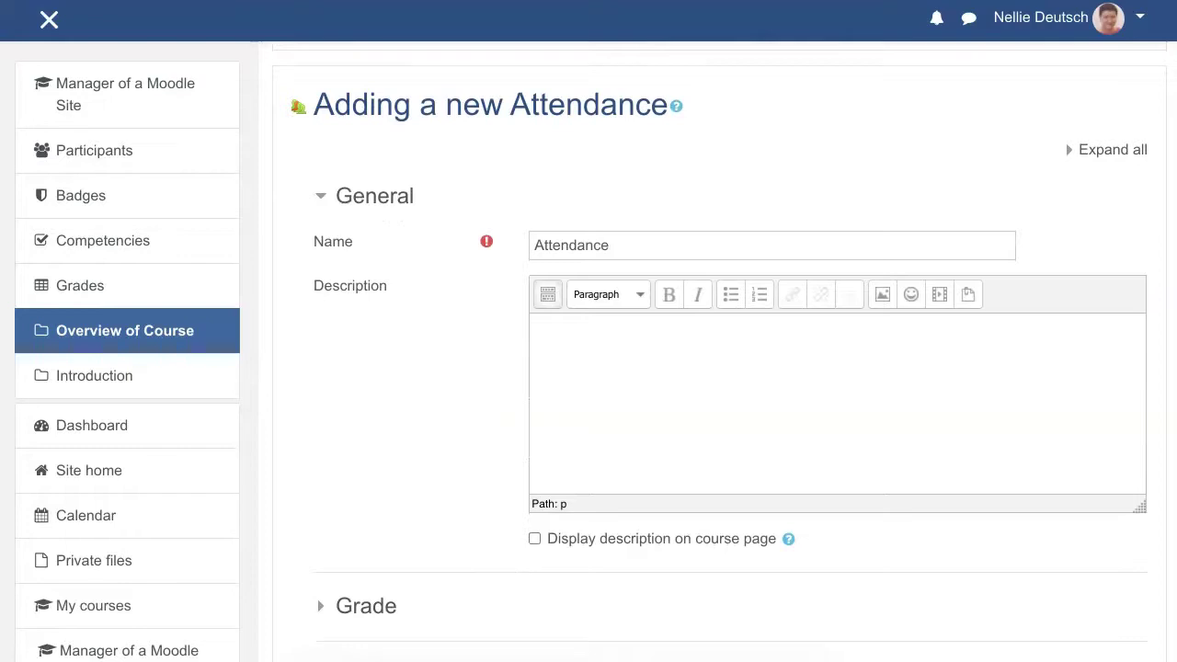
scroll(722, 352, "down", 2)
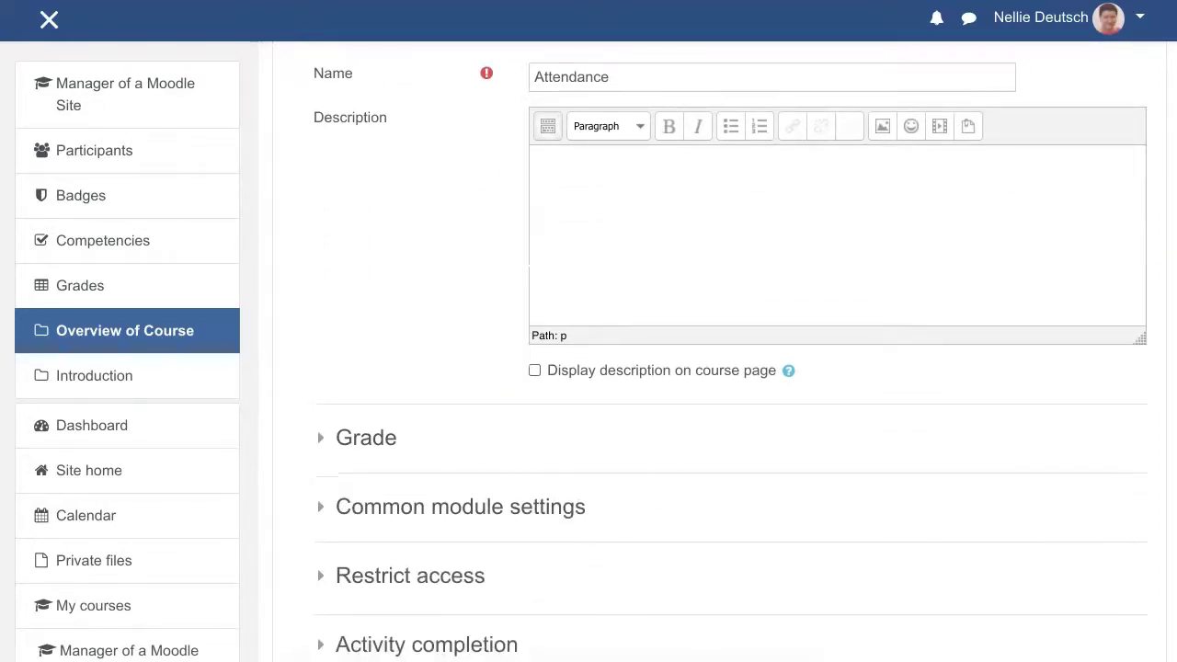
scroll(722, 352, "down", 1)
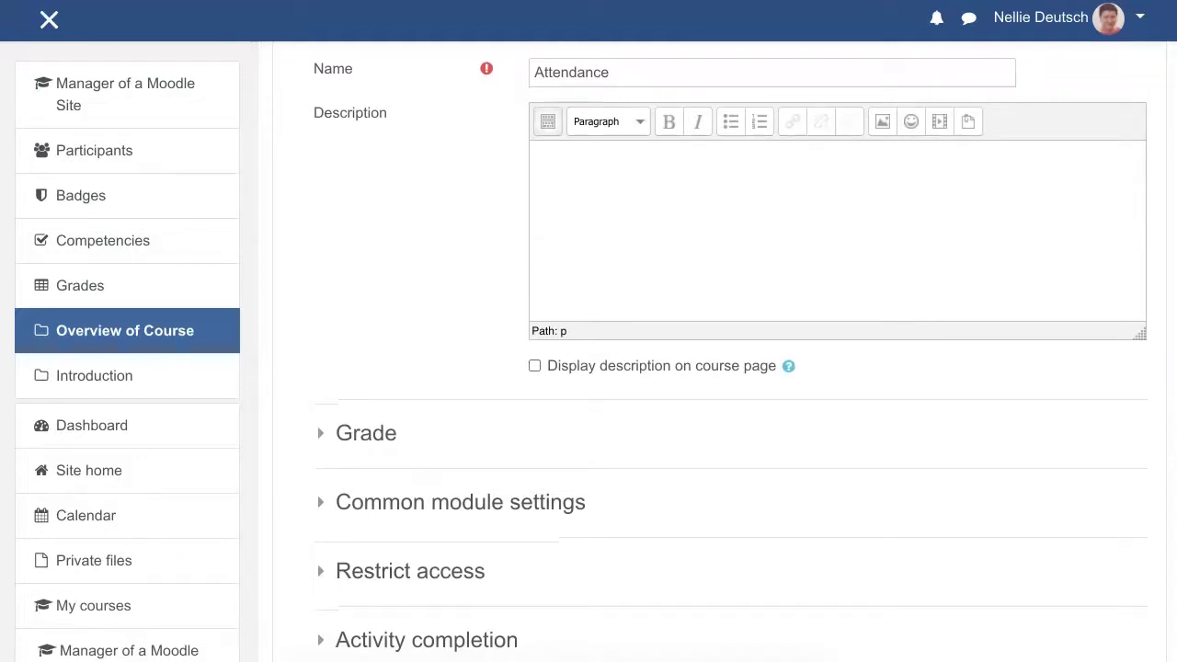
key("shift+alt+a")
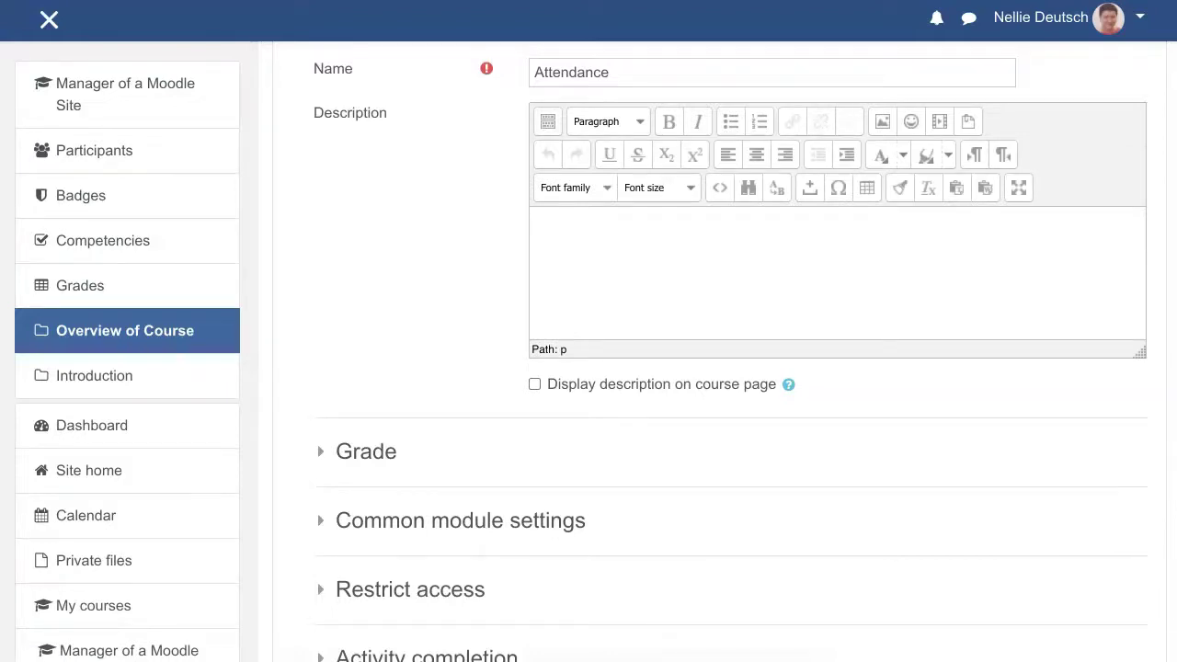
scroll(722, 350, "down", 3)
scroll(427, 349, "down", 1)
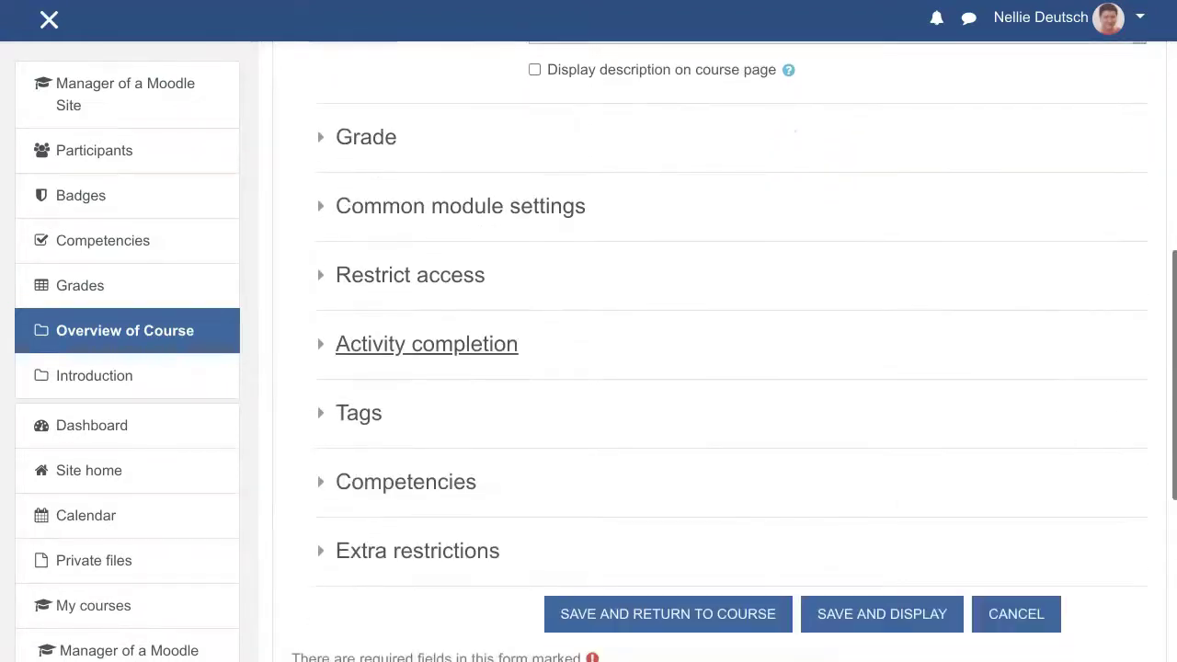
Set Activity completion to 'Do not indicate activity completion' and save and display.
left_click(427, 344)
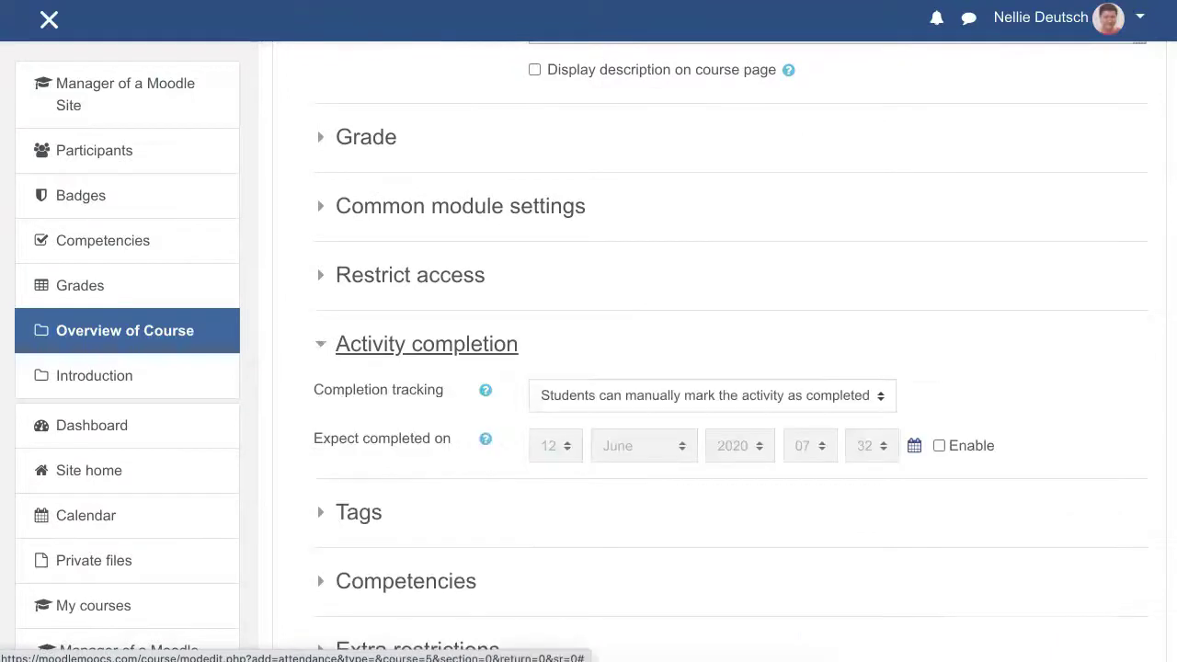
left_click(713, 396)
left_click(634, 376)
scroll(414, 386, "down", 2)
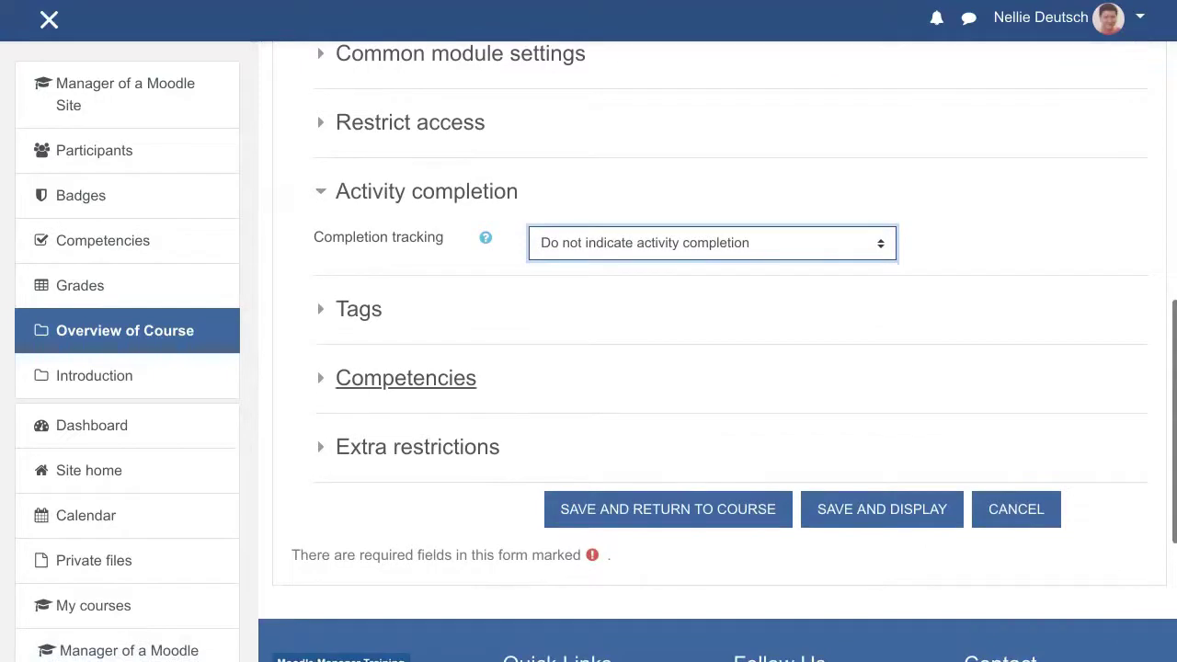
scroll(410, 275, "up", 2)
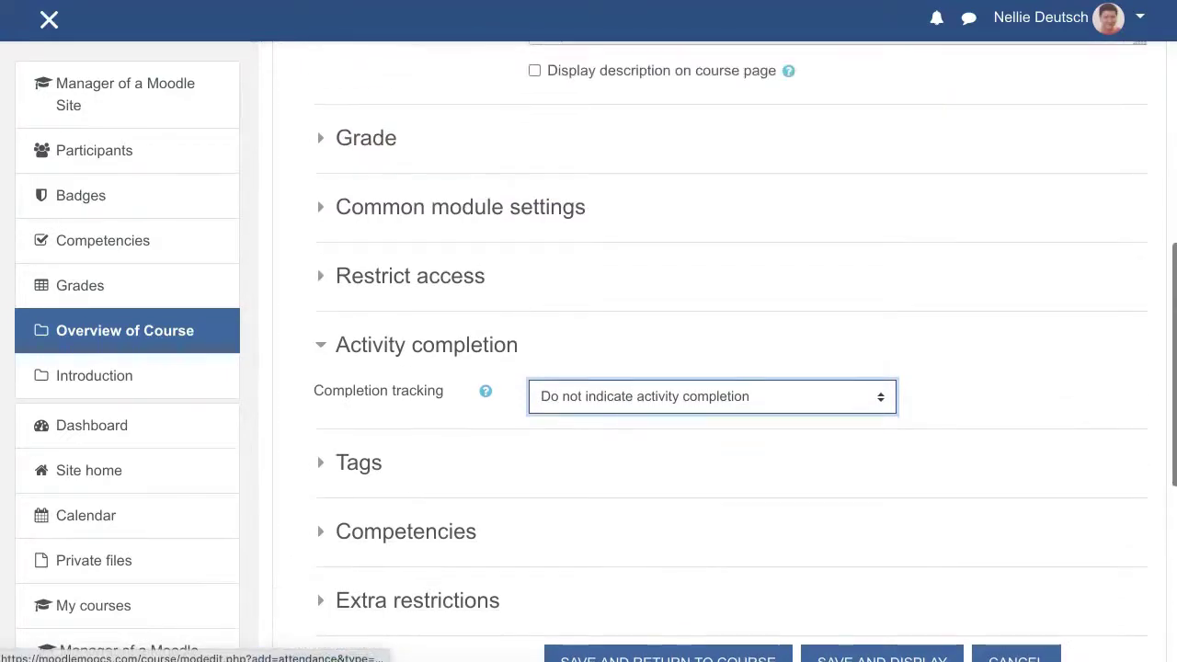
left_click(366, 138)
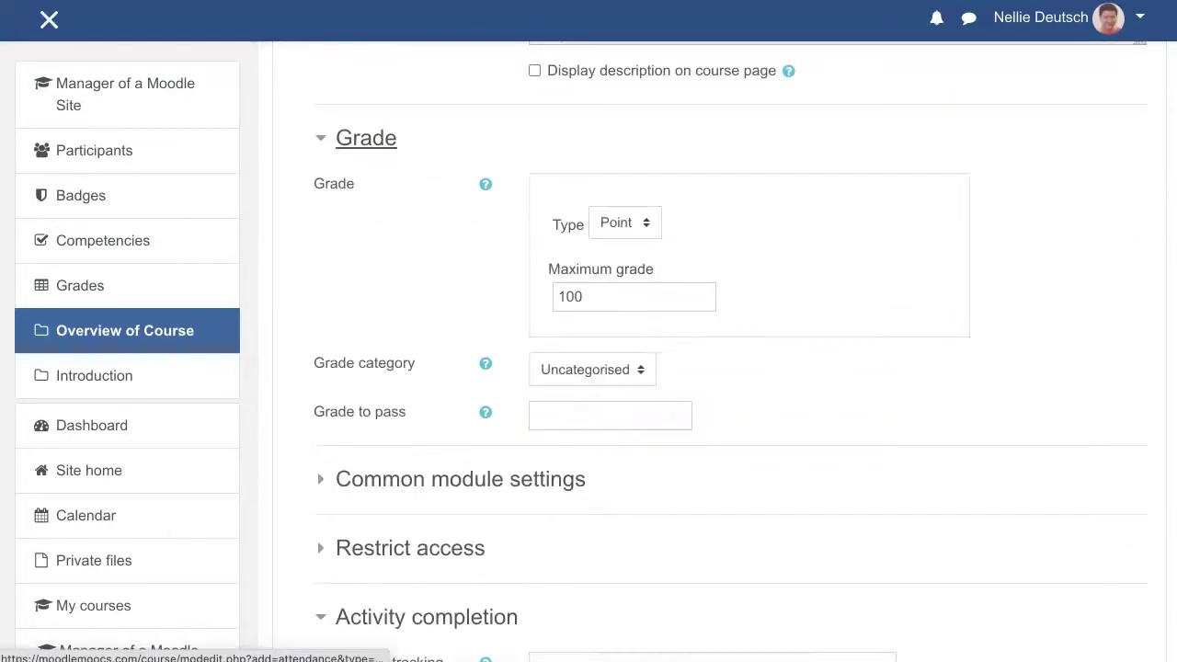
scroll(368, 147, "down", 3)
scroll(588, 368, "down", 4)
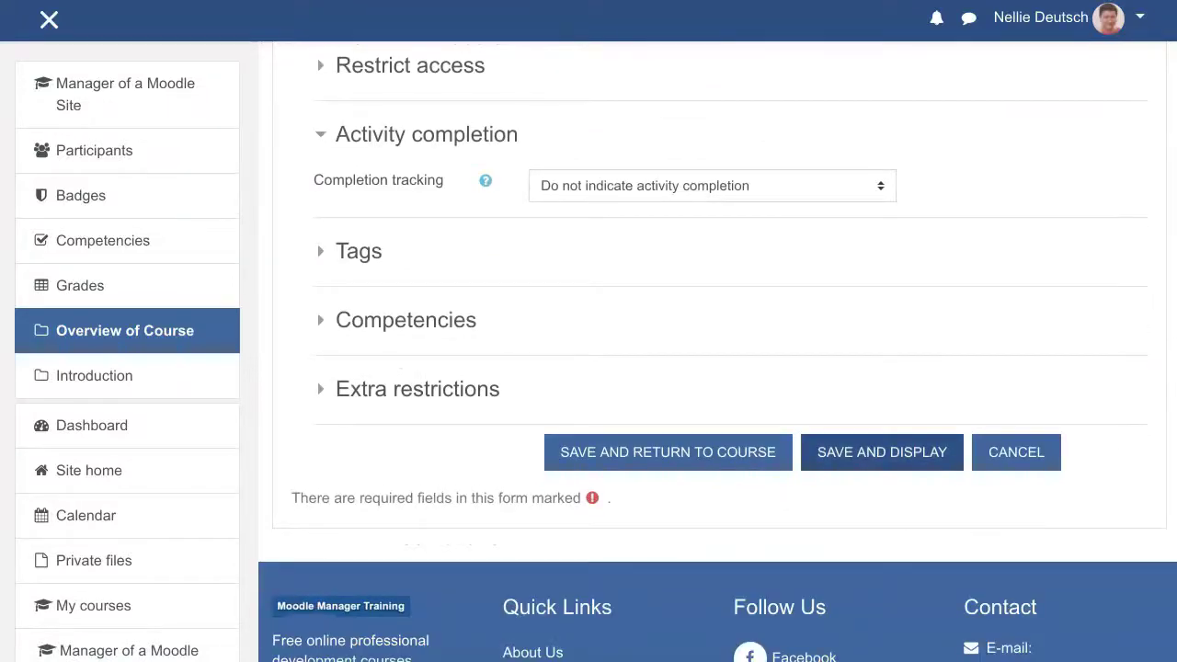
left_click(882, 451)
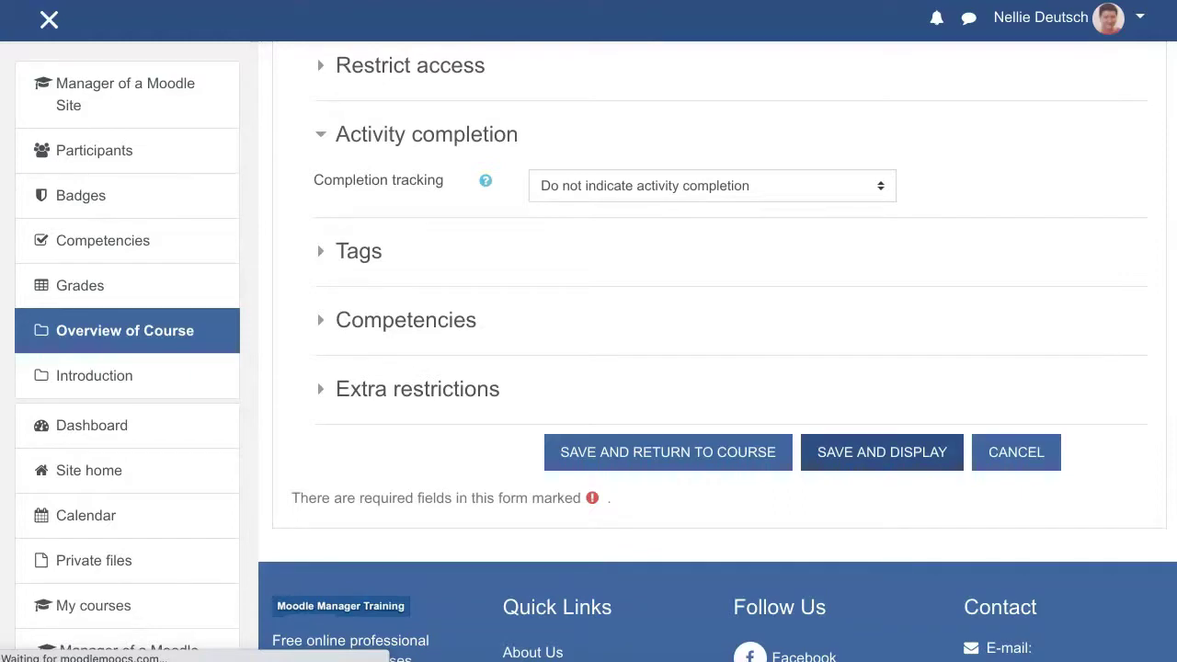
Advance the sessions list one week, switch to Days view, and step back to June 12.
scroll(559, 251, "down", 3)
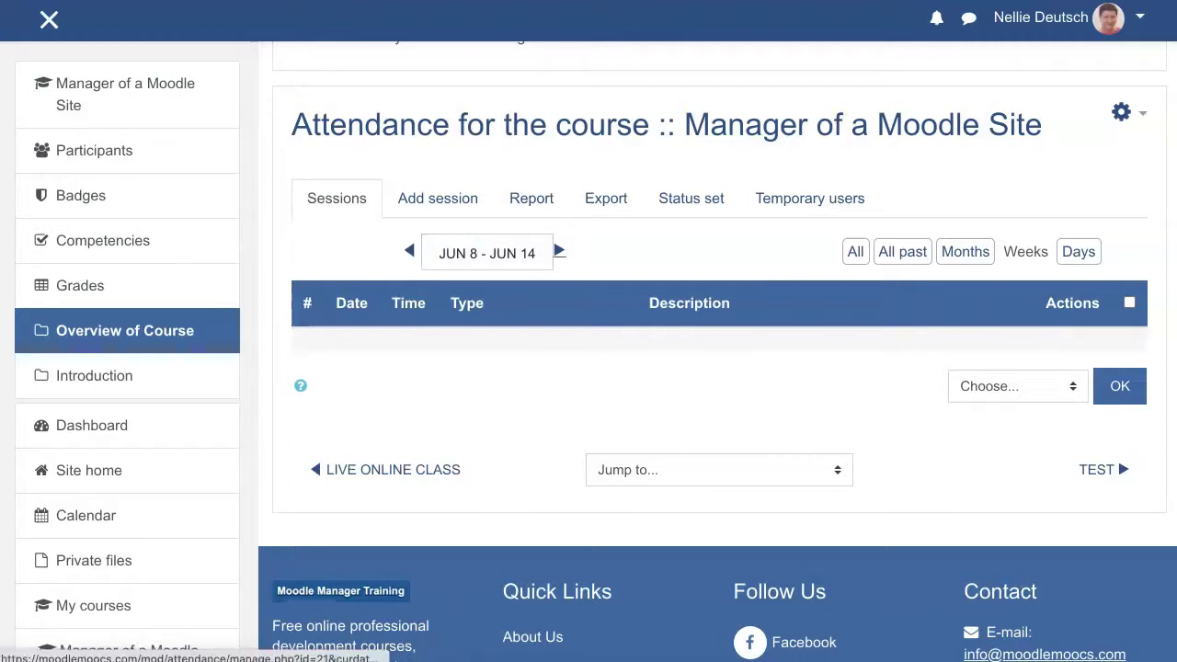
left_click(559, 250)
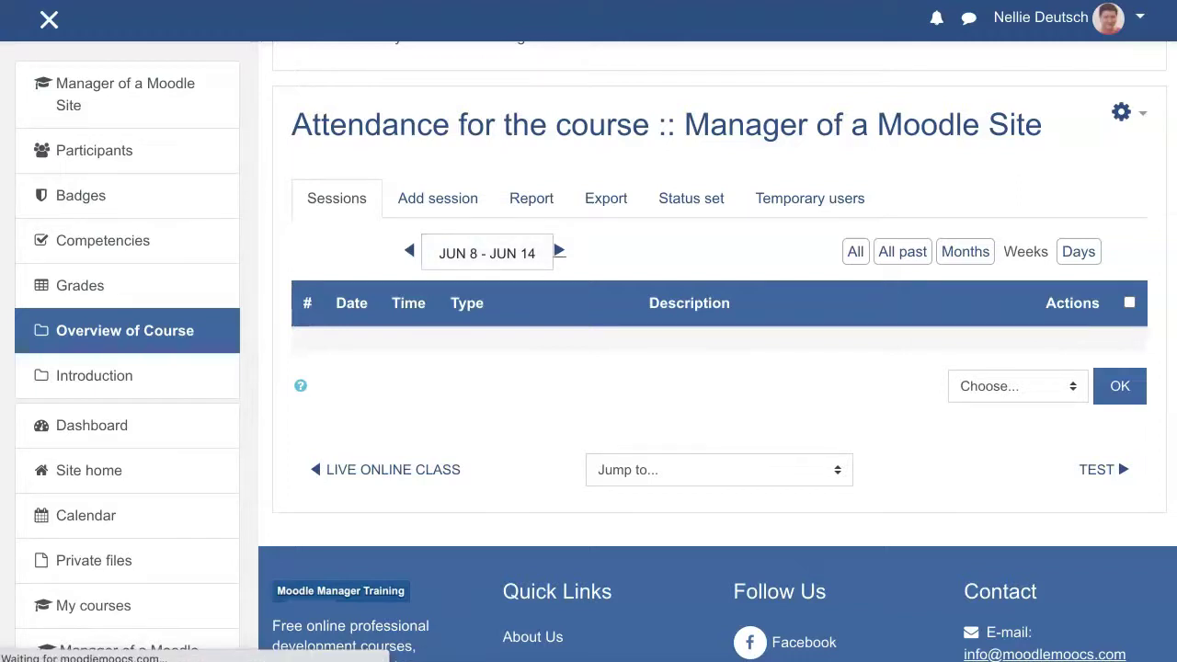
scroll(1072, 340, "down", 1)
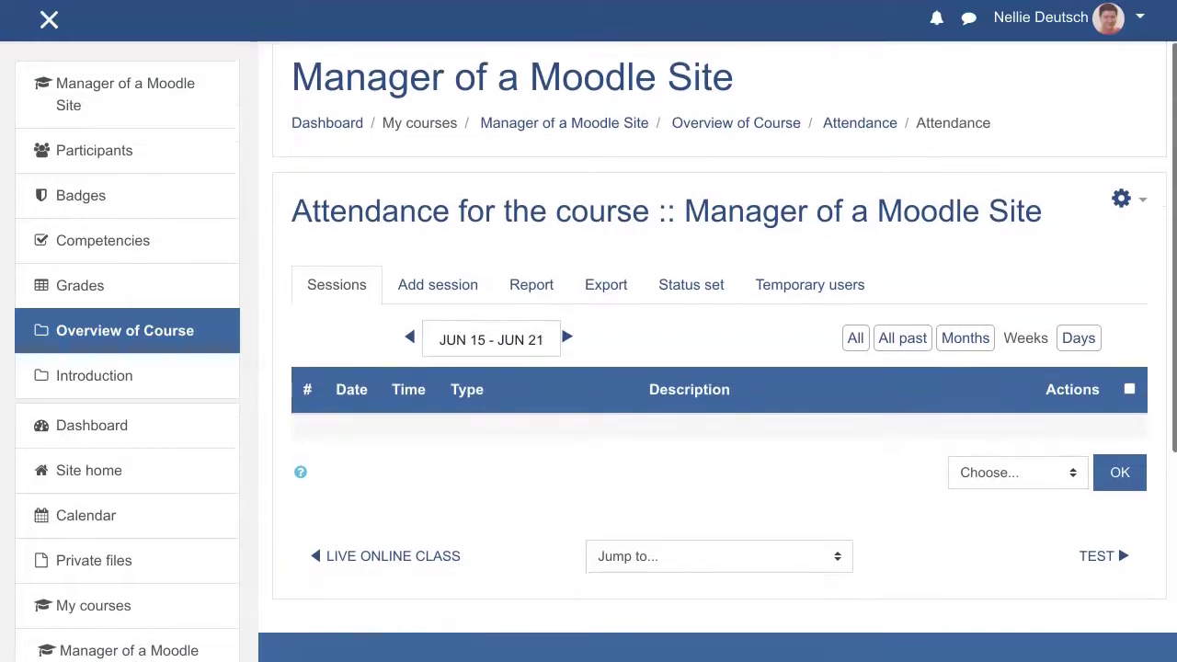
left_click(1079, 337)
scroll(437, 269, "down", 1)
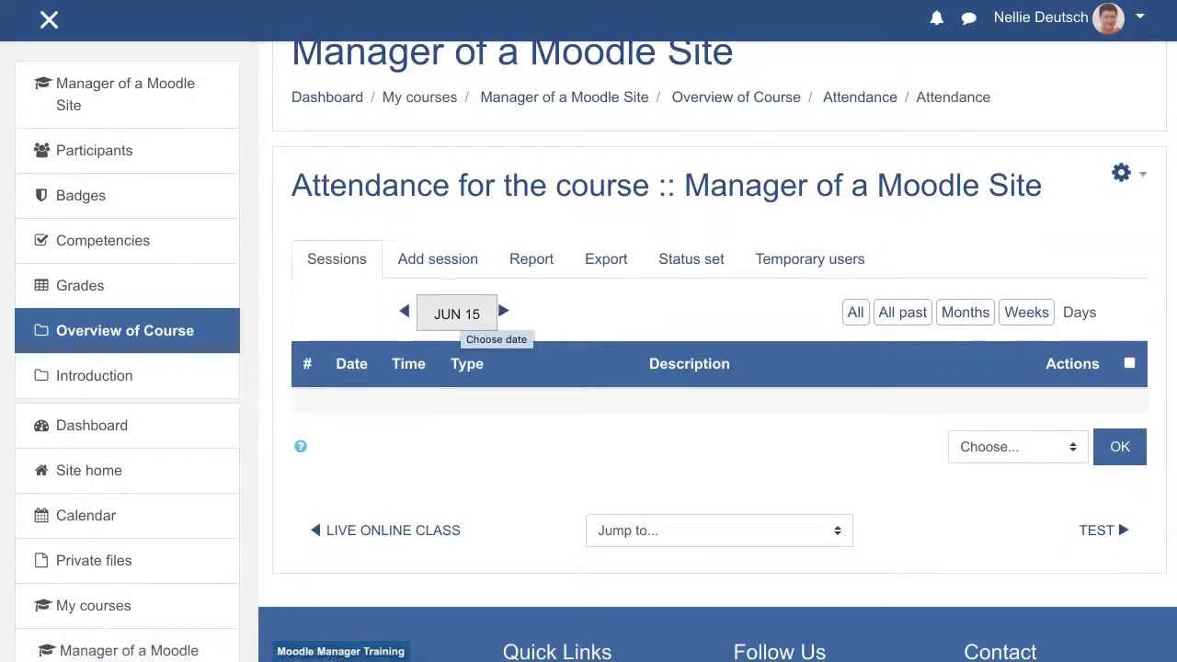
left_click(405, 313)
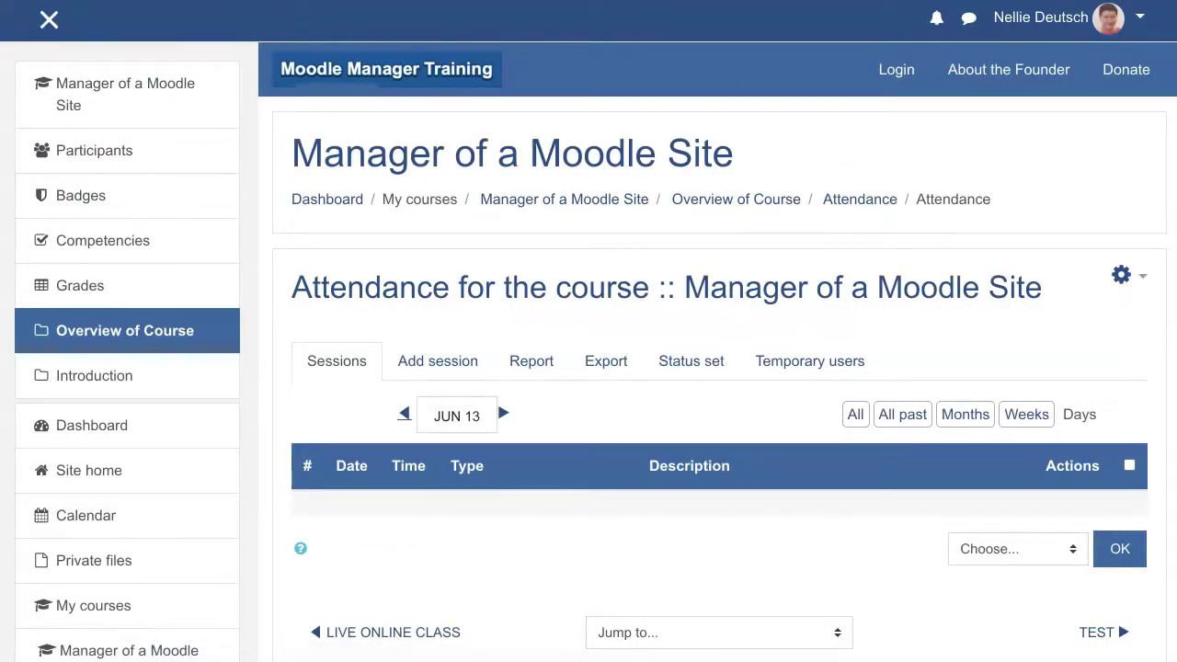
left_click(404, 414)
Apply the bulk session action with nothing chosen, producing the 'You must select an action' notice.
scroll(1018, 423, "down", 1)
left_click(1018, 323)
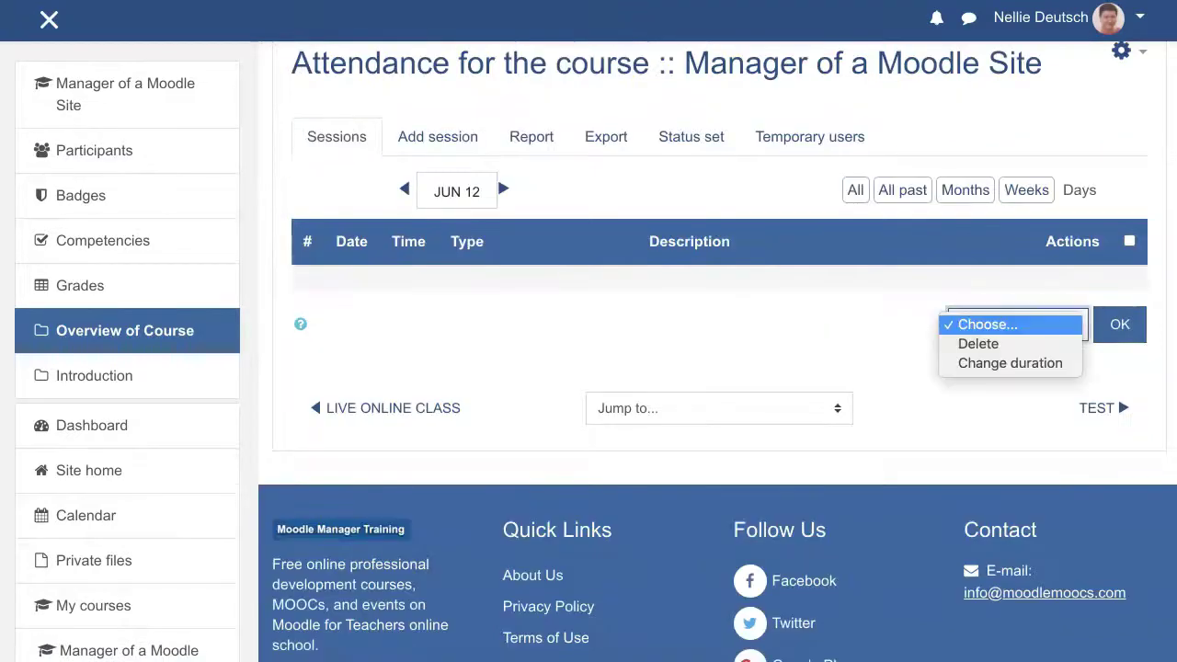
key("Escape")
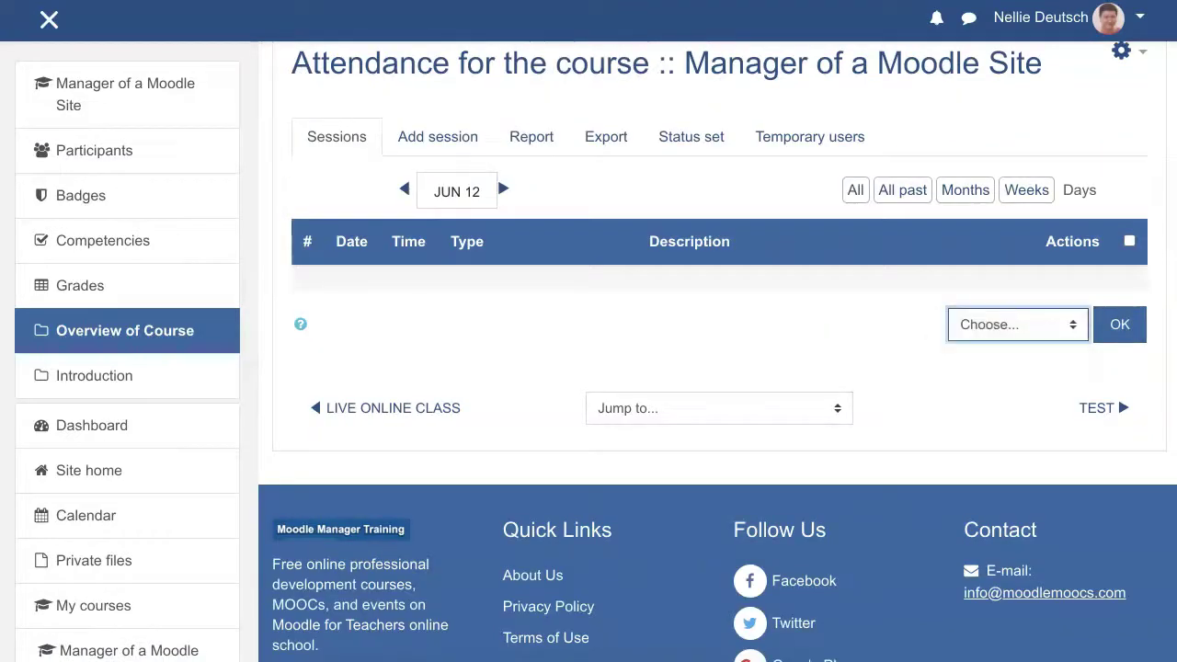
left_click(1120, 324)
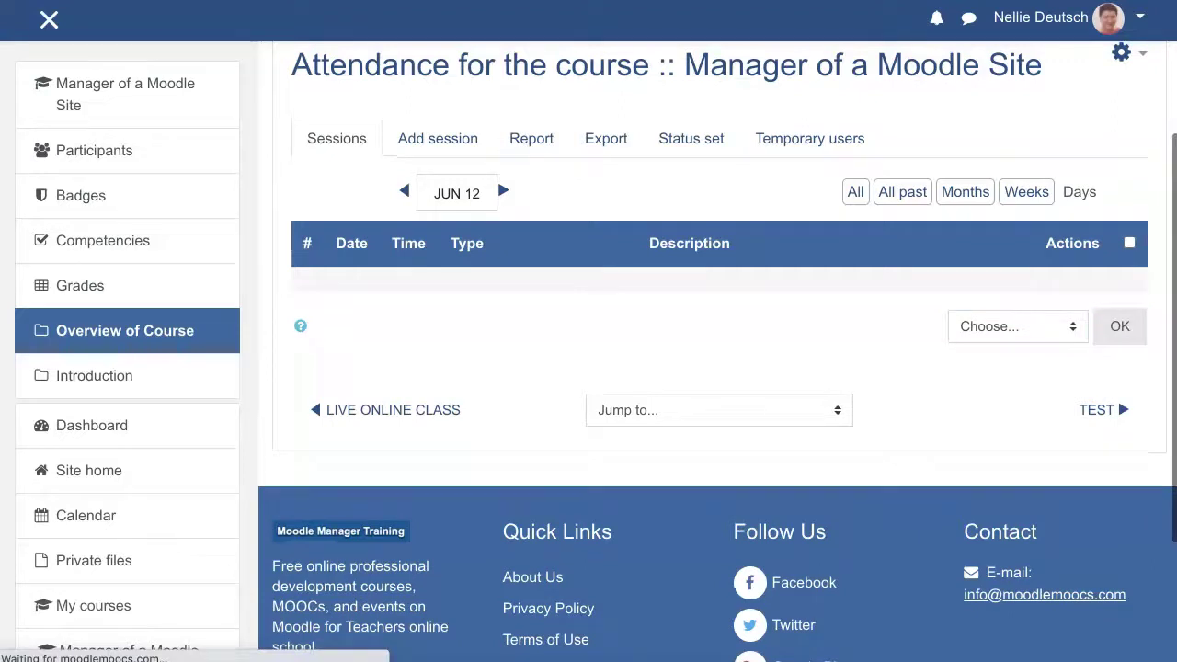
scroll(589, 368, "down", 2)
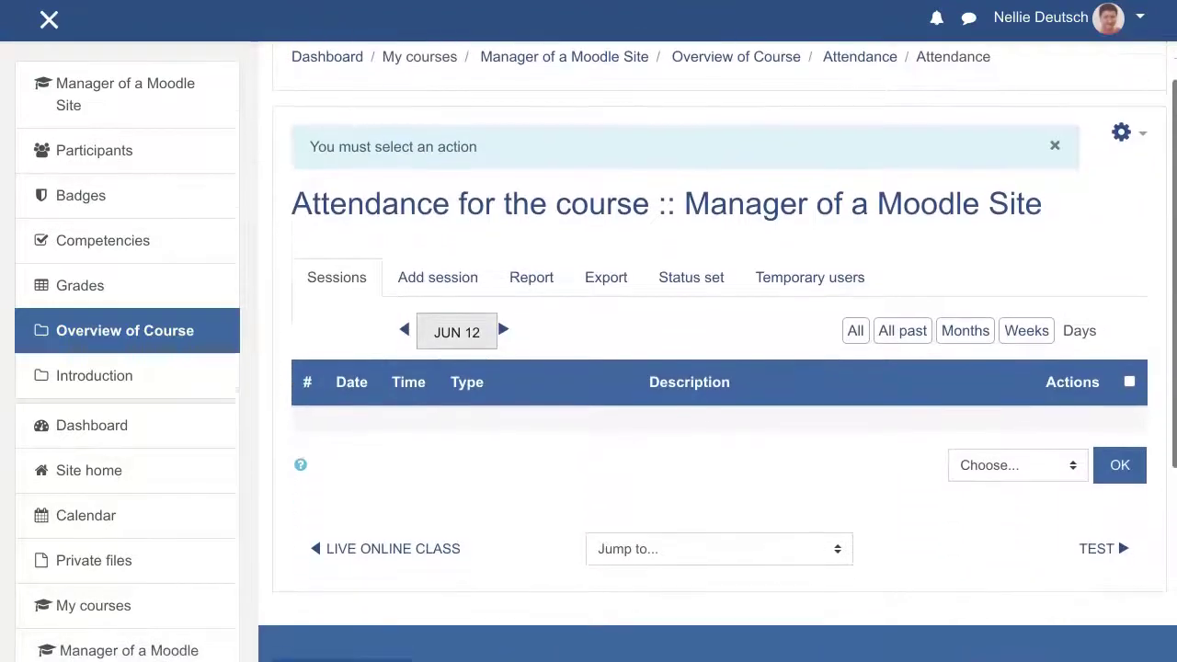
scroll(387, 423, "down", 2)
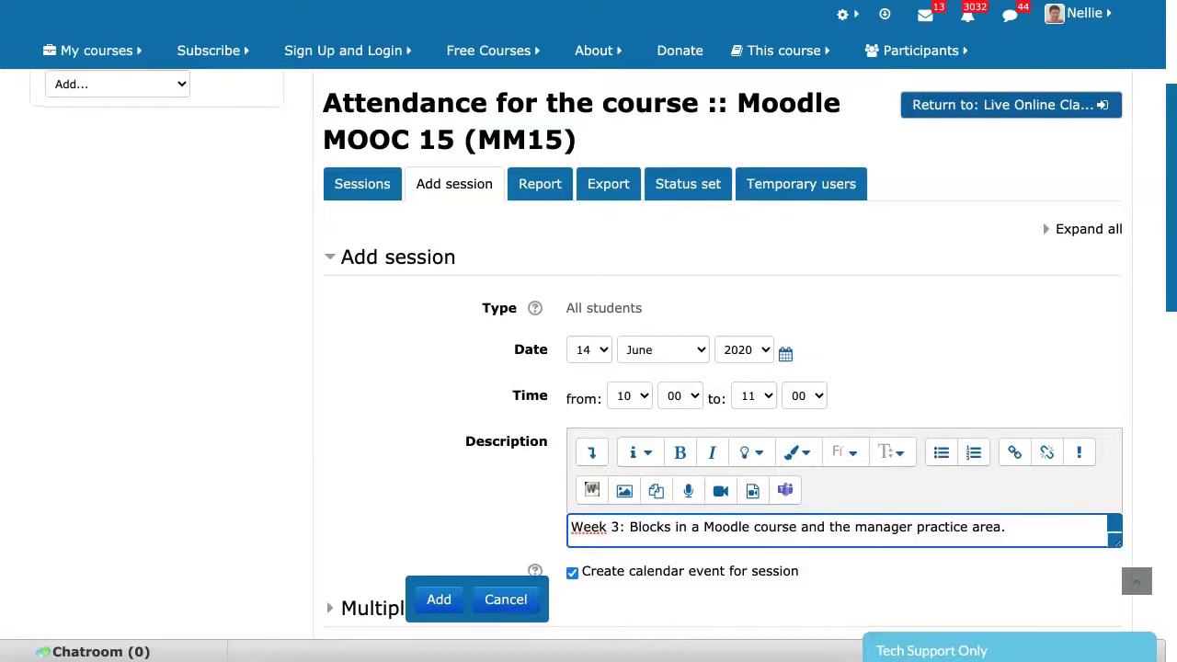
Review the new session form and read the help on session types.
scroll(589, 350, "up", 3)
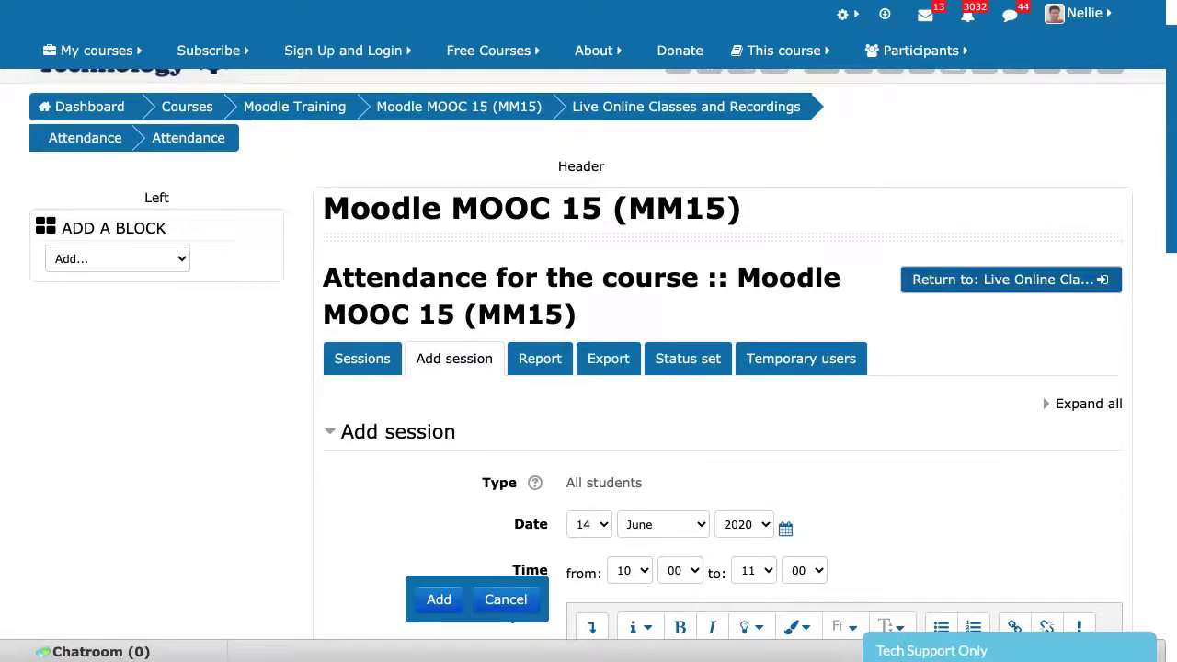
scroll(607, 294, "down", 1)
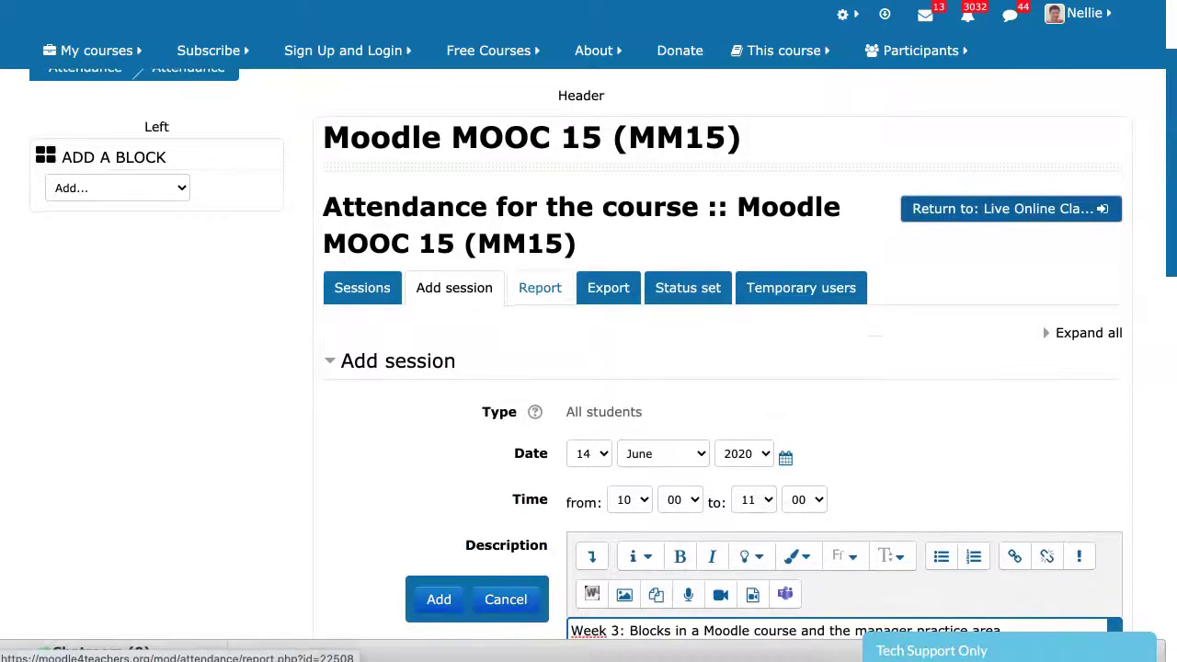
scroll(800, 589, "down", 1)
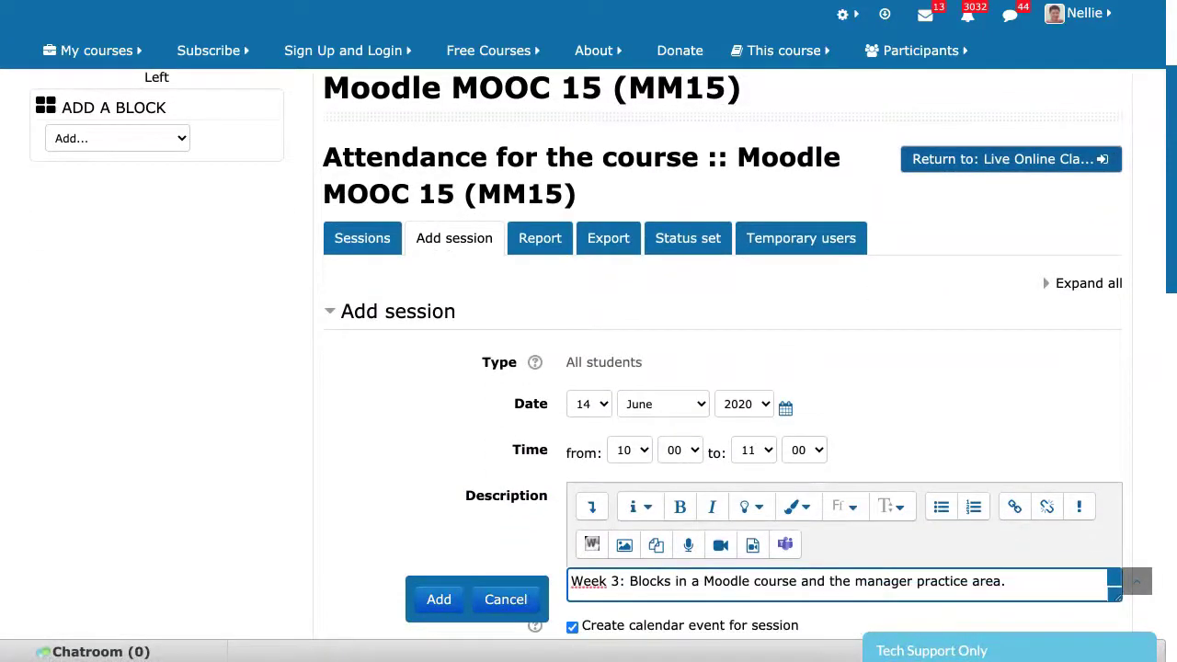
scroll(800, 588, "down", 3)
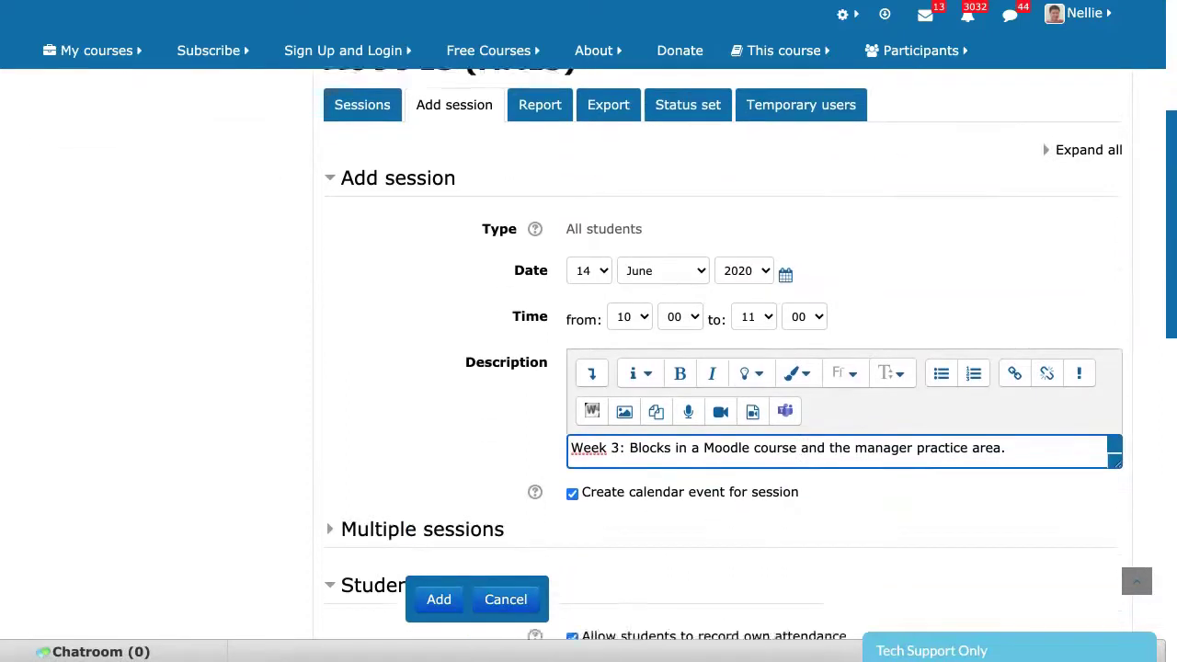
scroll(800, 368, "down", 3)
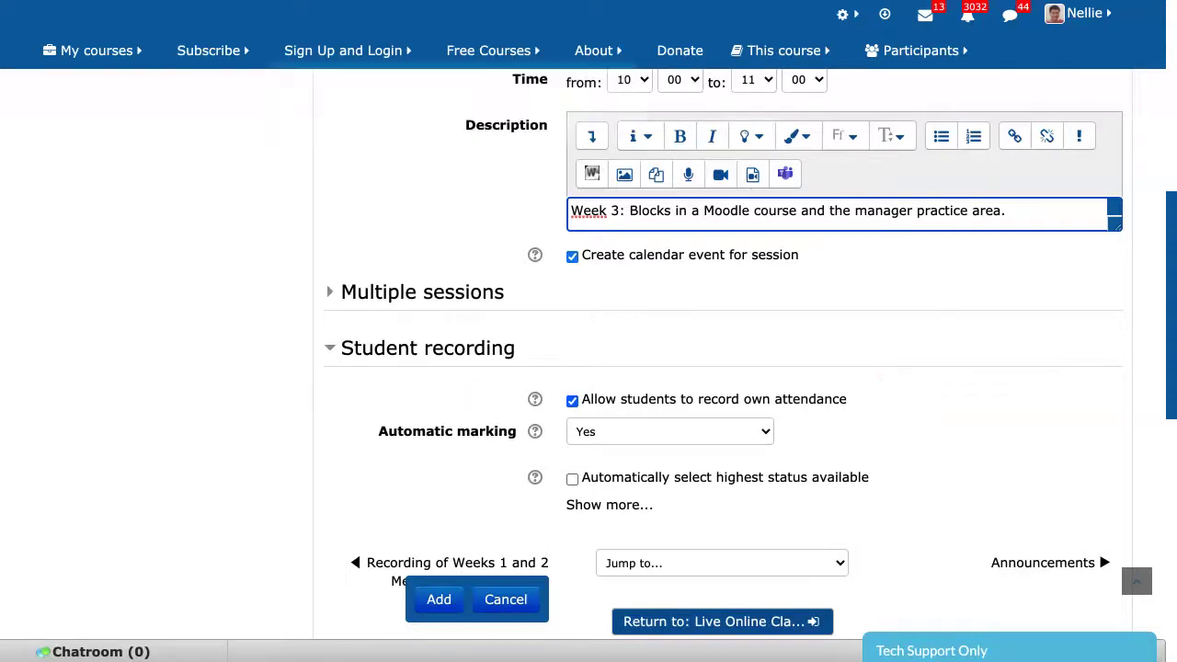
scroll(750, 352, "up", 4)
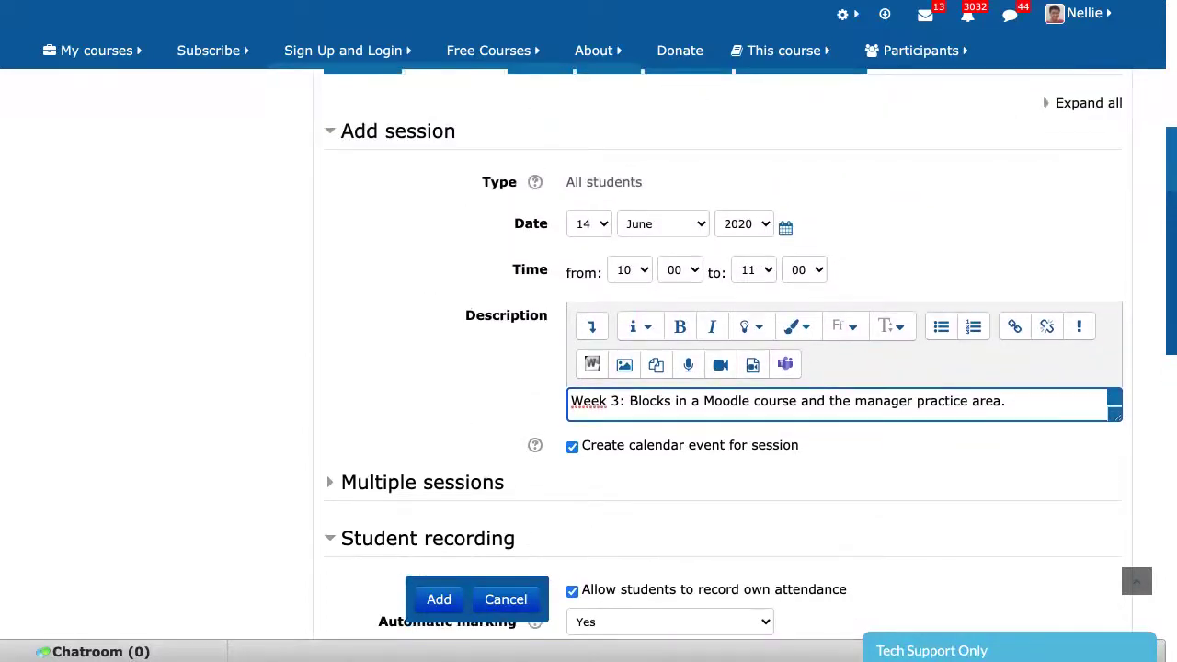
left_click(534, 182)
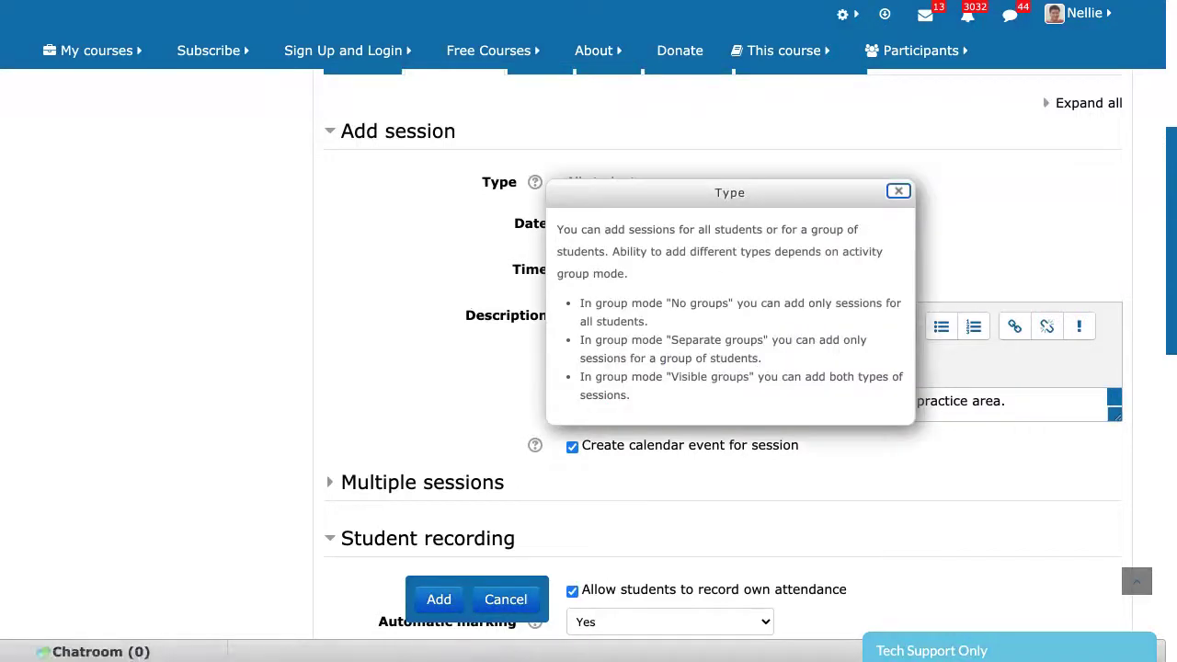
key("Escape")
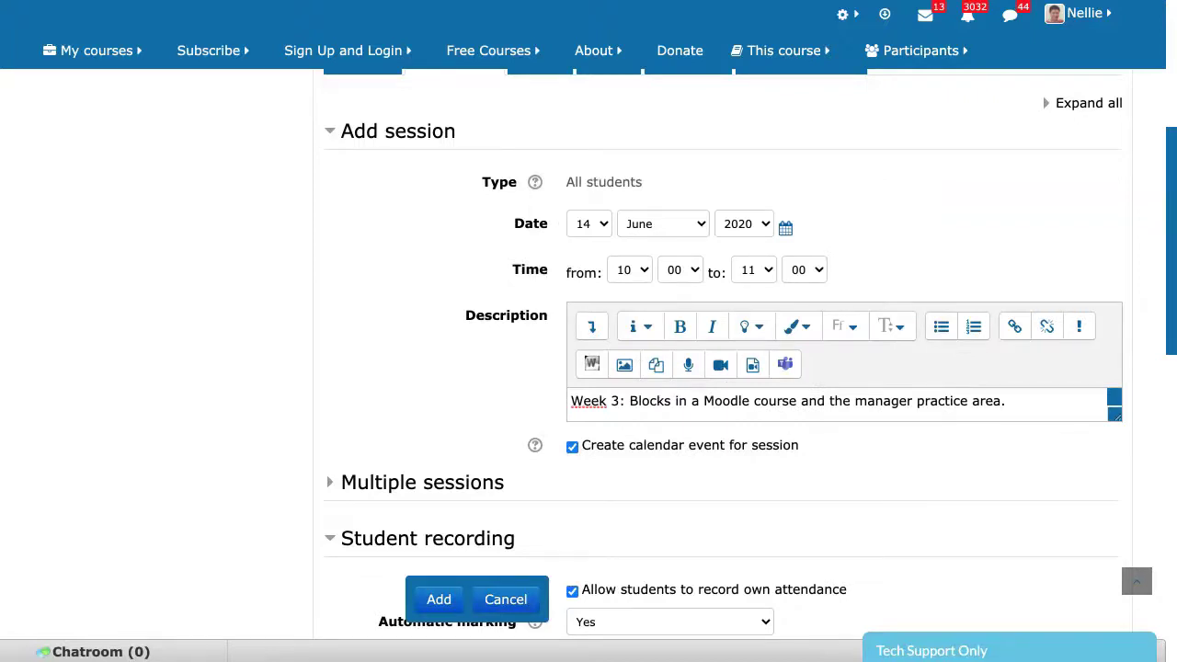
Keep Automatic marking on Yes and add the Sun 14 June 2020, 10–11 AM Week 3 session.
scroll(727, 353, "down", 1)
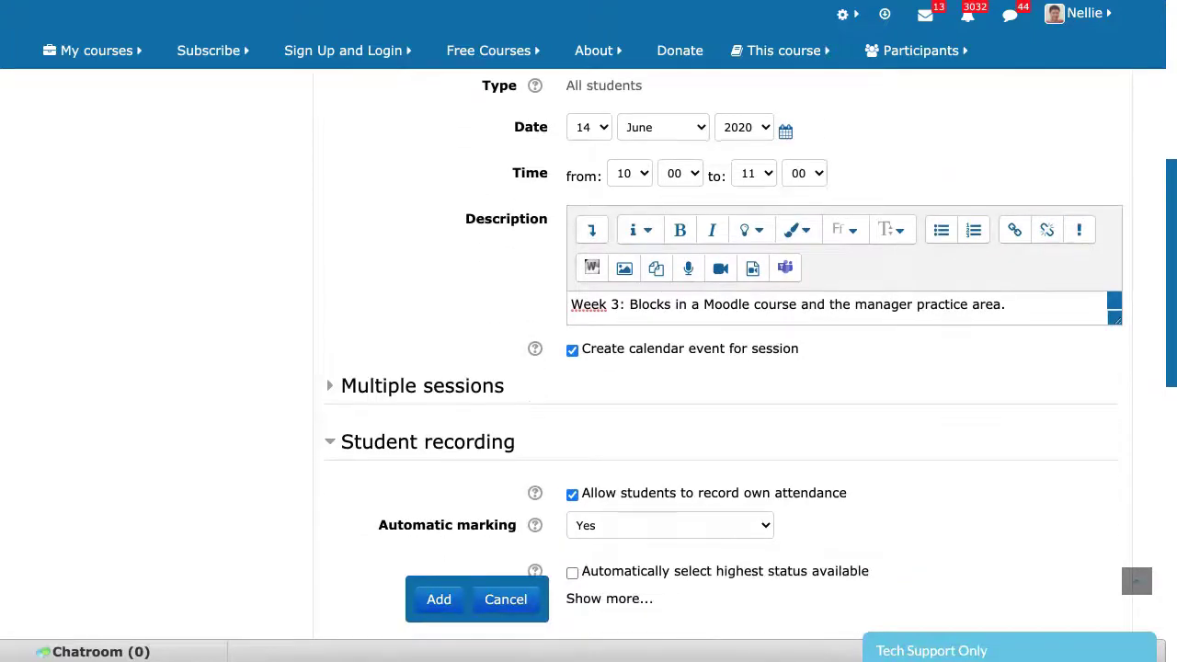
scroll(727, 353, "down", 1)
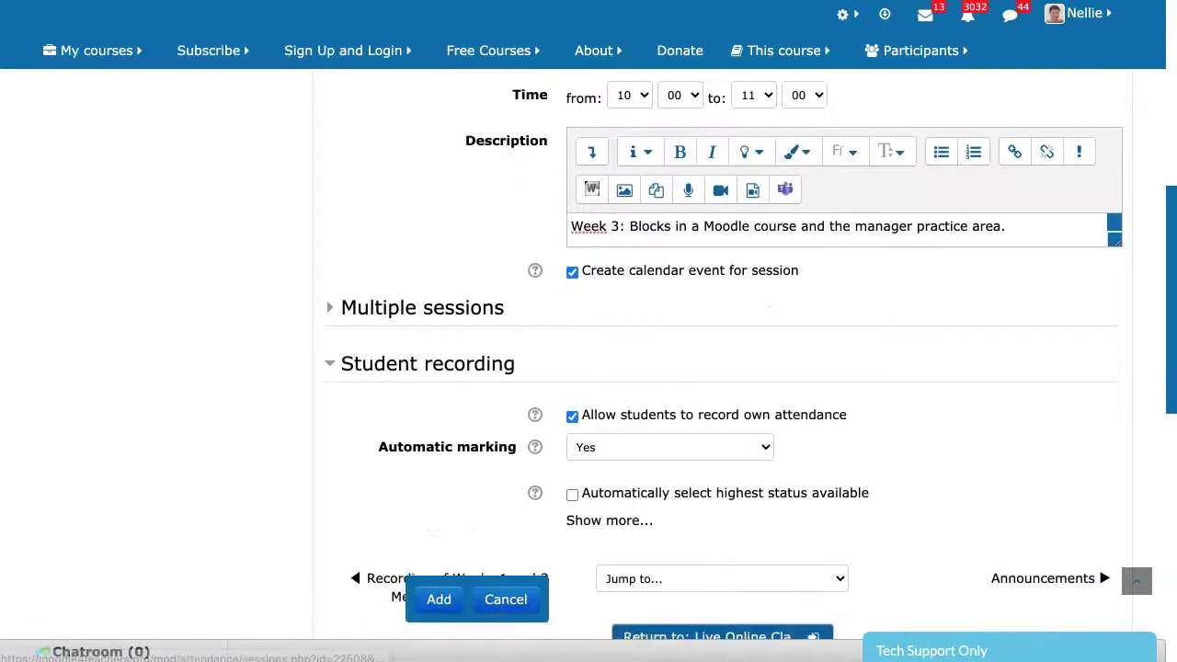
scroll(727, 353, "down", 1)
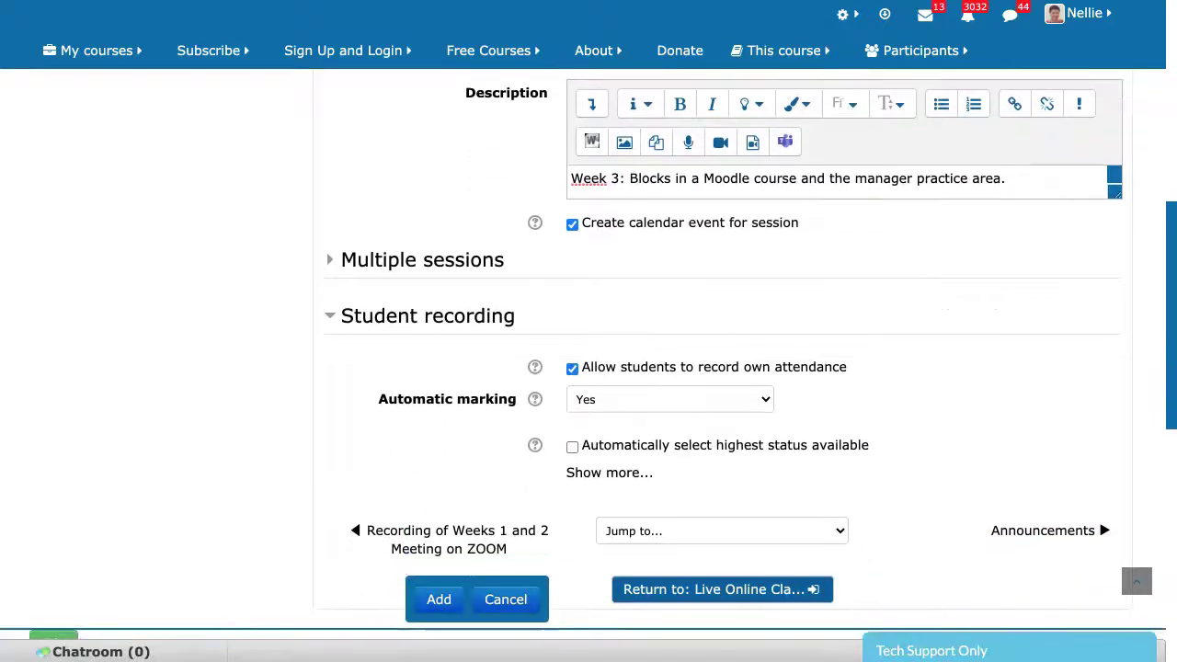
scroll(726, 353, "down", 1)
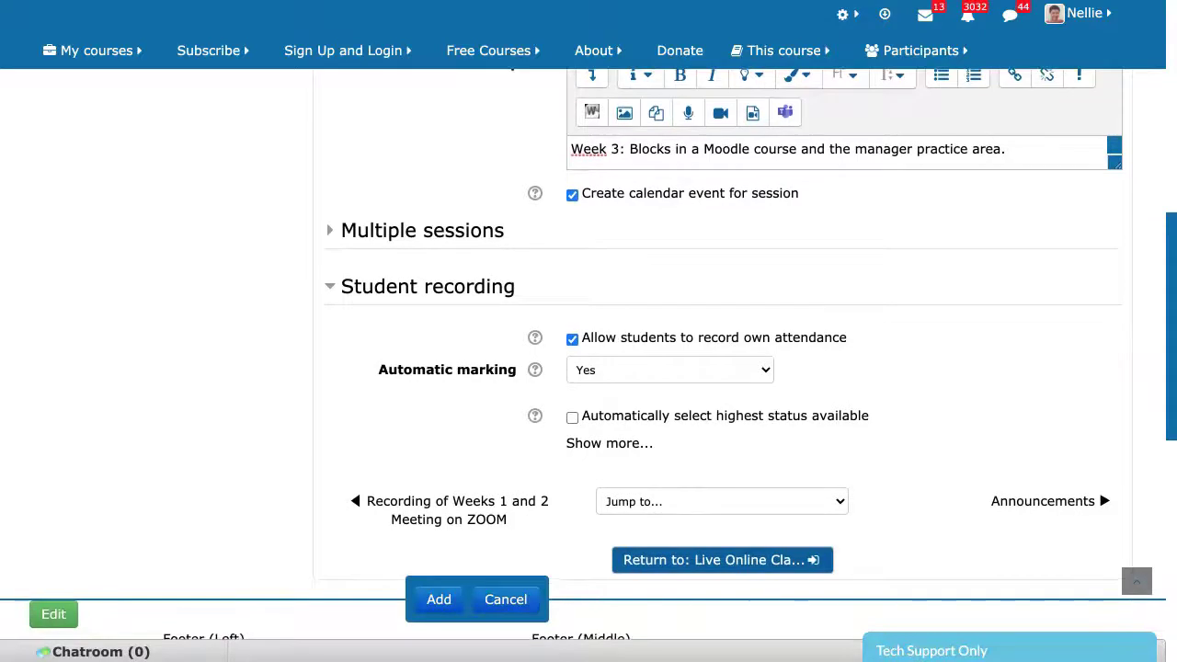
left_click(670, 369)
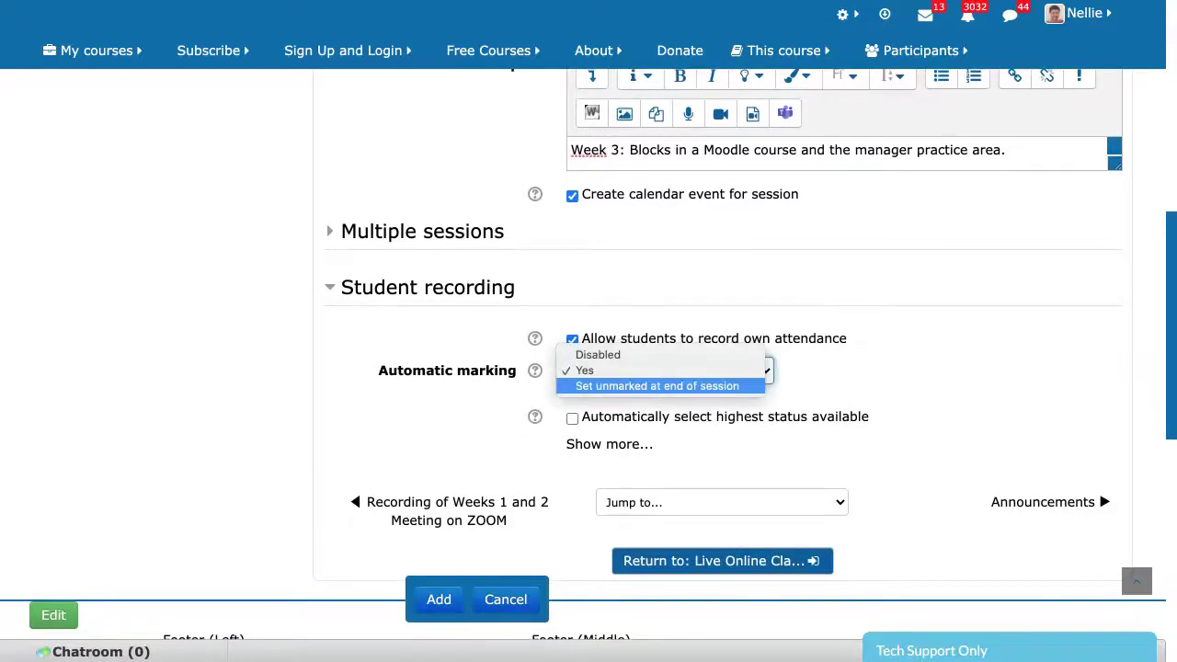
key("Escape")
scroll(589, 368, "down", 1)
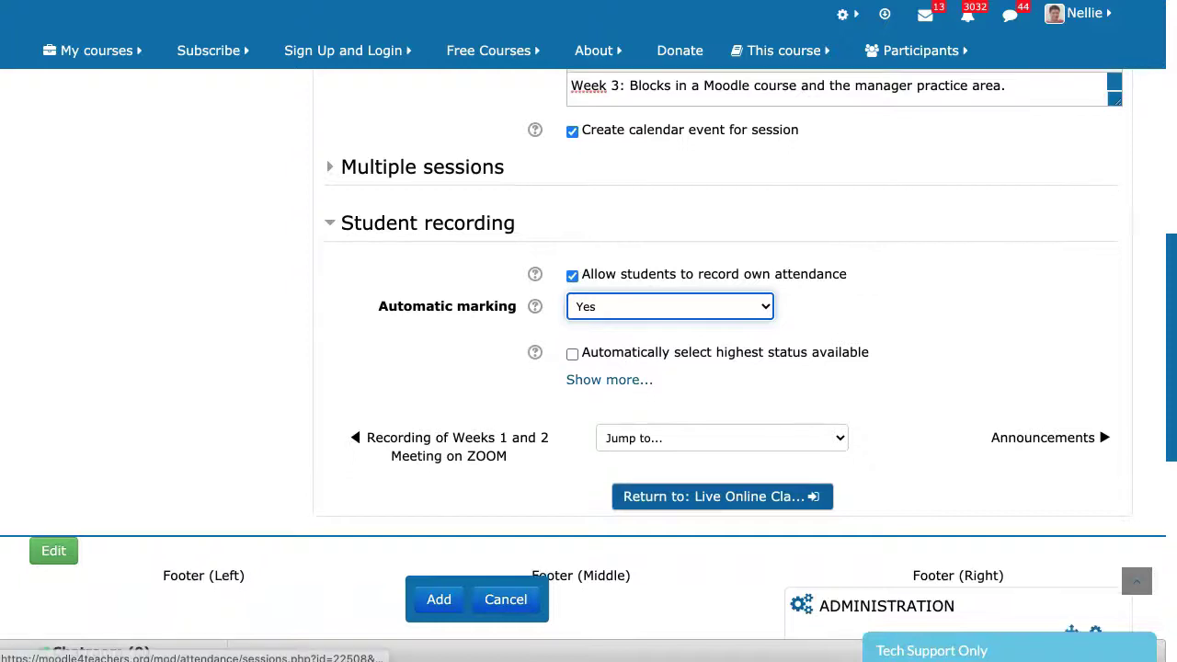
scroll(588, 368, "down", 1)
left_click(439, 598)
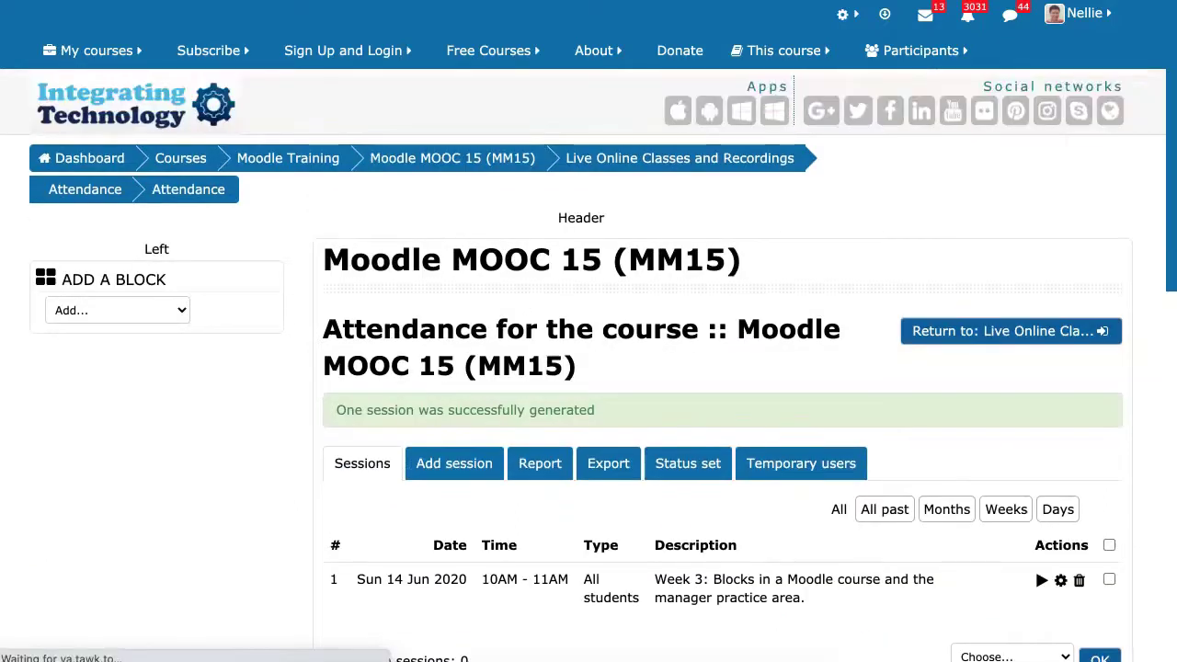
Scroll the Sessions tab to check the generated 14 Jun 2020 Week 3 session.
scroll(551, 414, "down", 1)
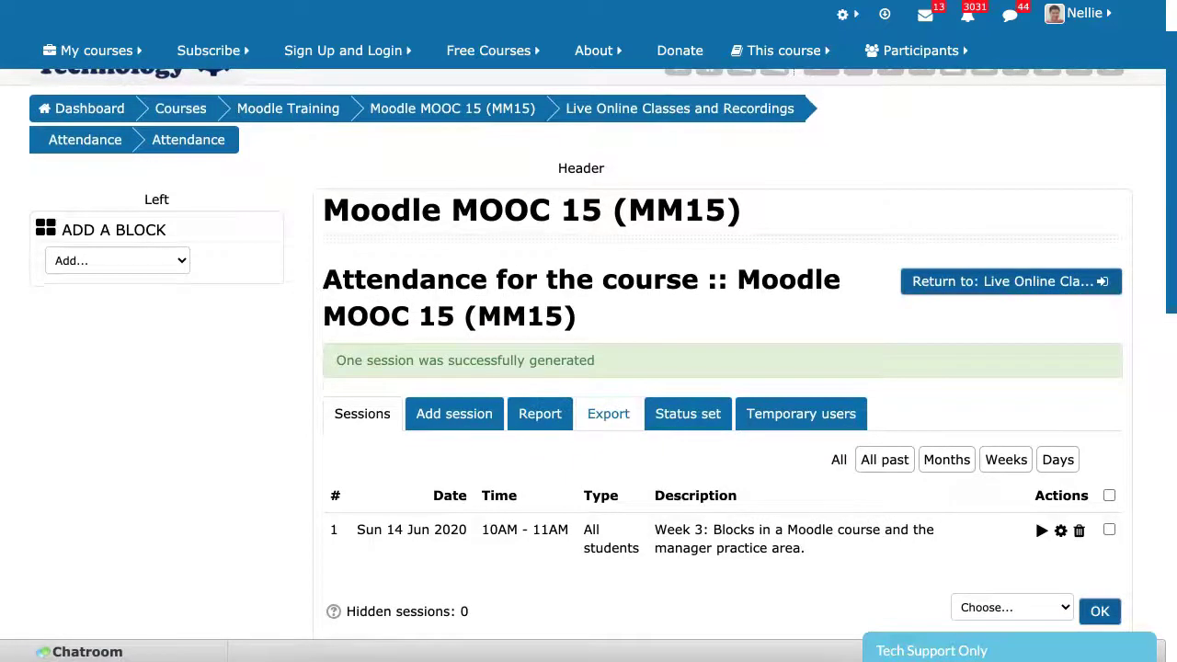
scroll(608, 414, "down", 2)
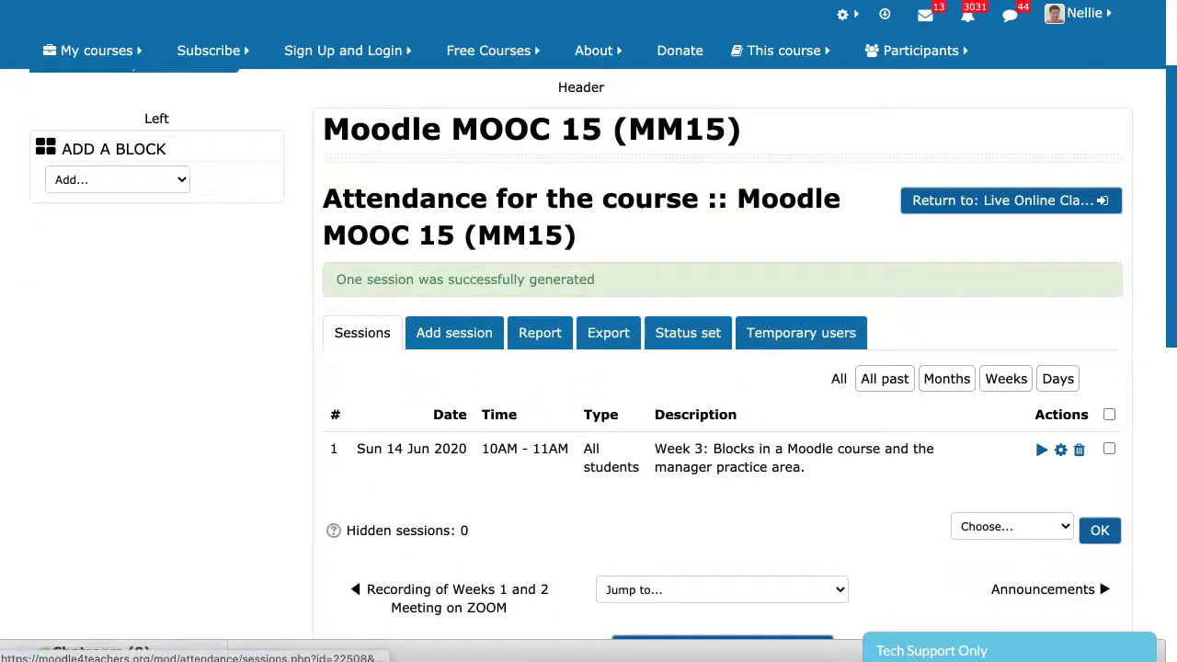
scroll(588, 368, "up", 3)
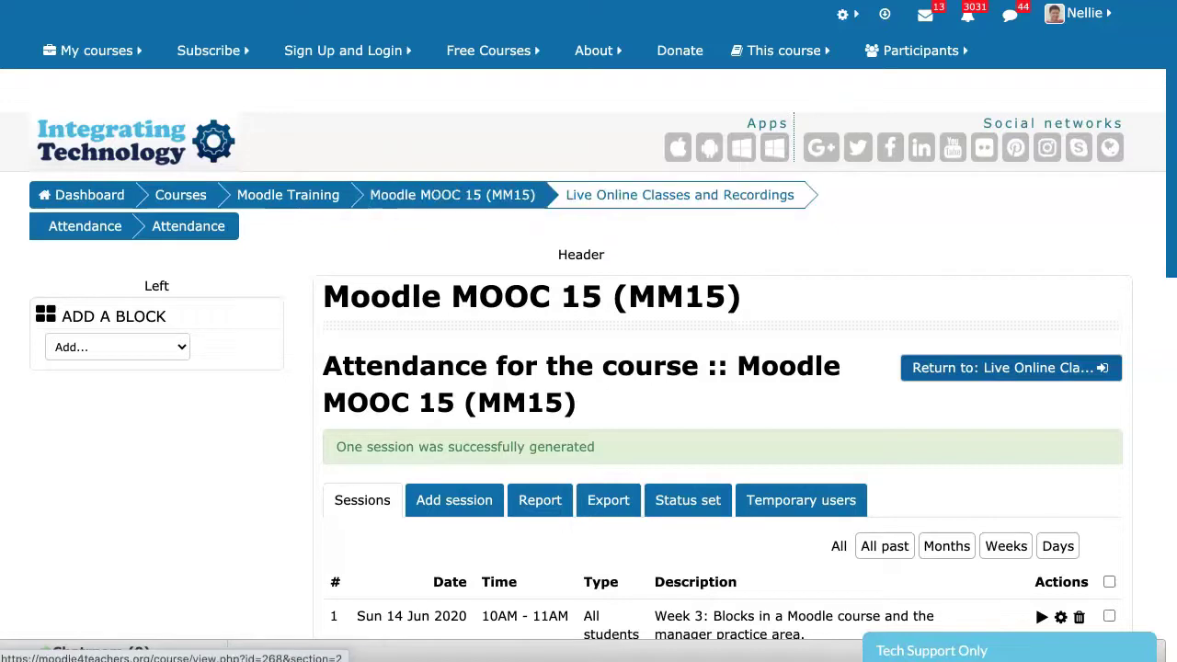
Return to the Live Online Classes and Recordings section and log out.
left_click(679, 195)
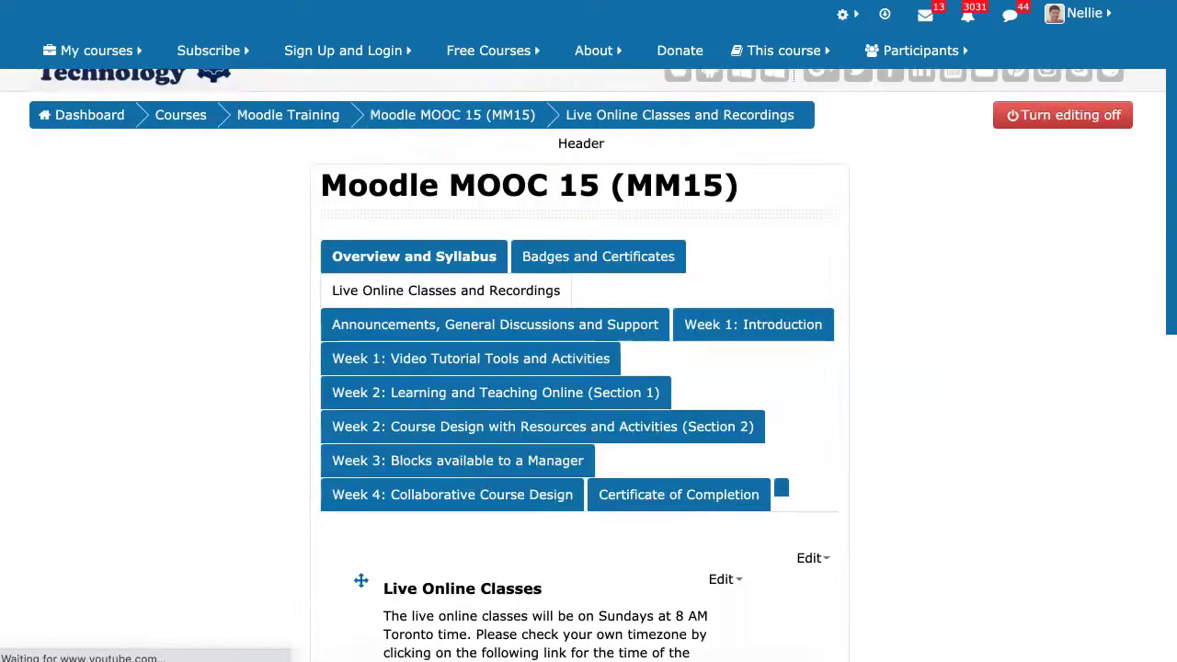
scroll(497, 144, "down", 5)
scroll(586, 544, "down", 5)
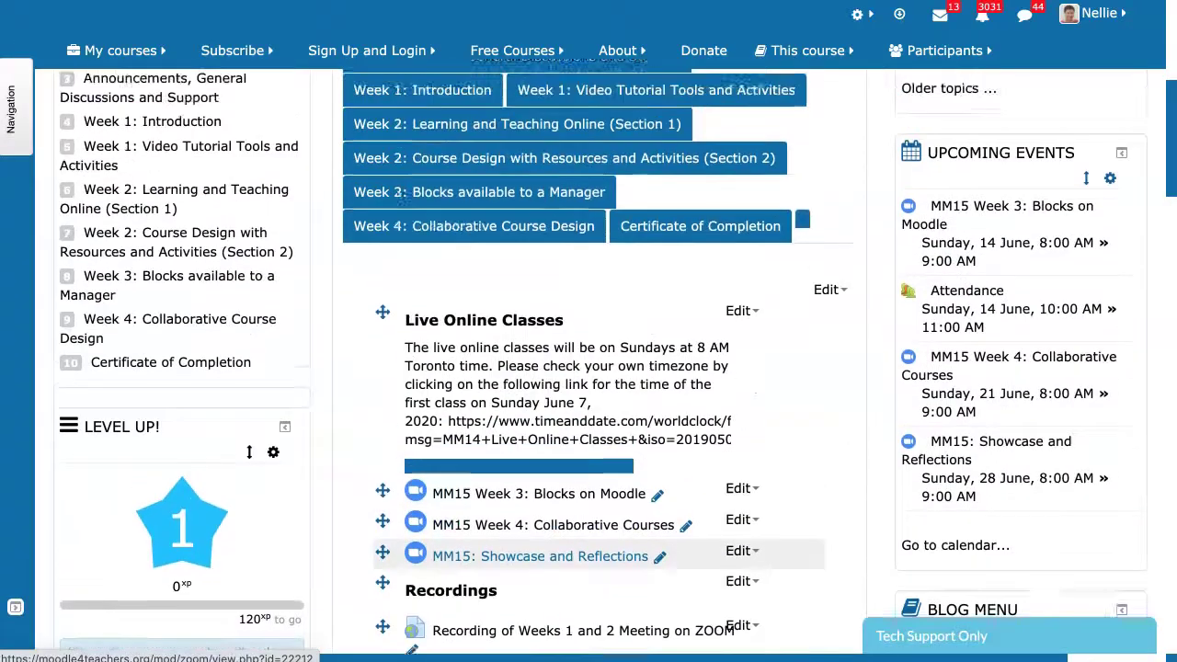
scroll(587, 544, "down", 3)
scroll(597, 349, "down", 1)
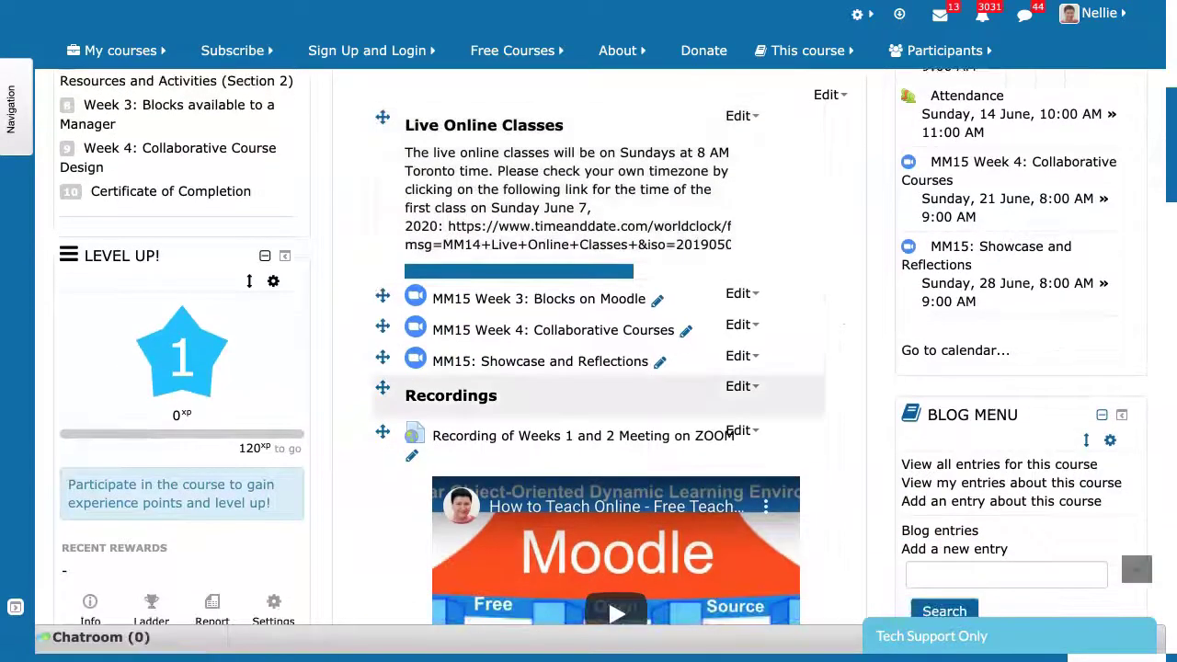
scroll(598, 349, "down", 5)
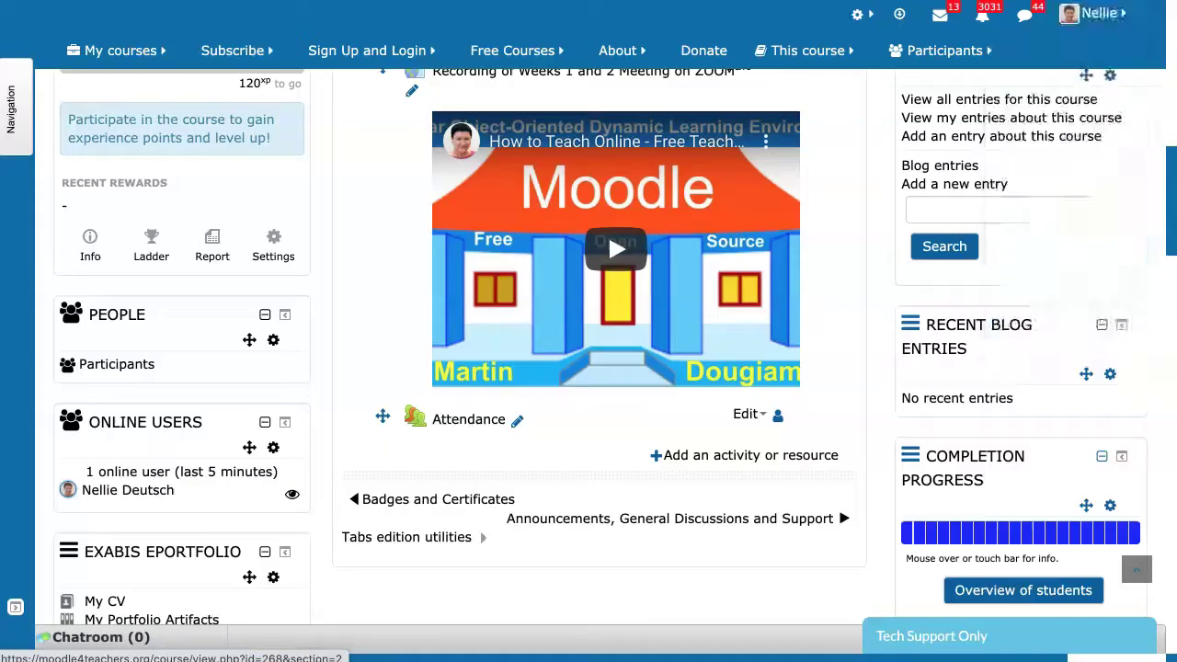
left_click(1099, 13)
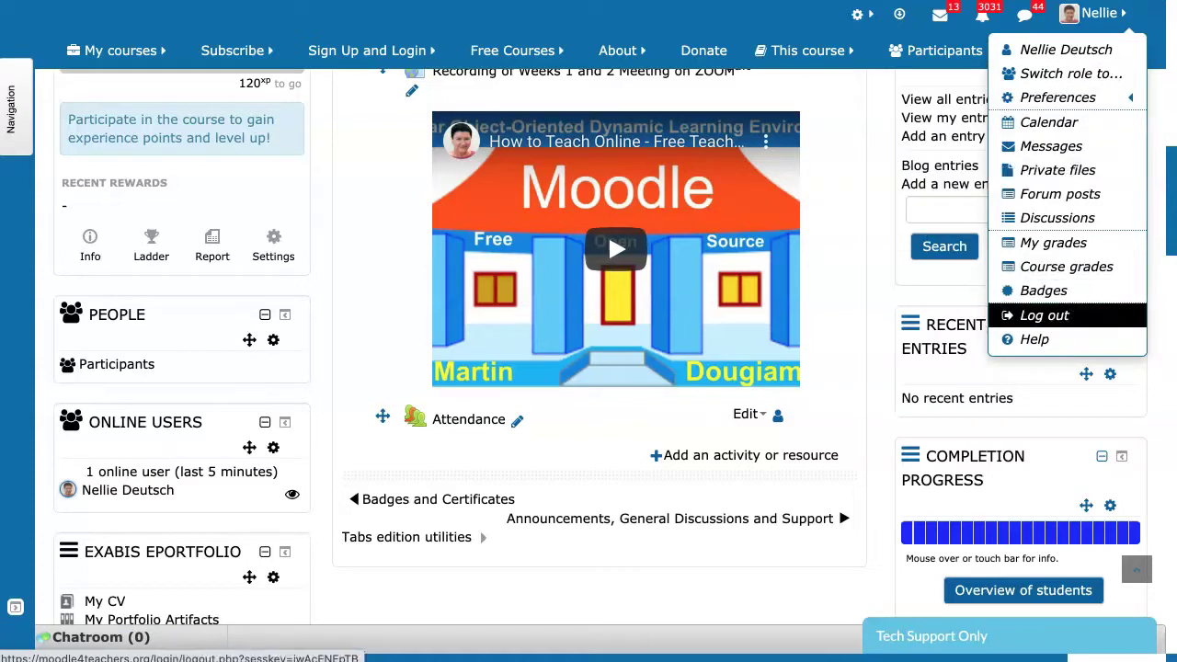
left_click(1044, 316)
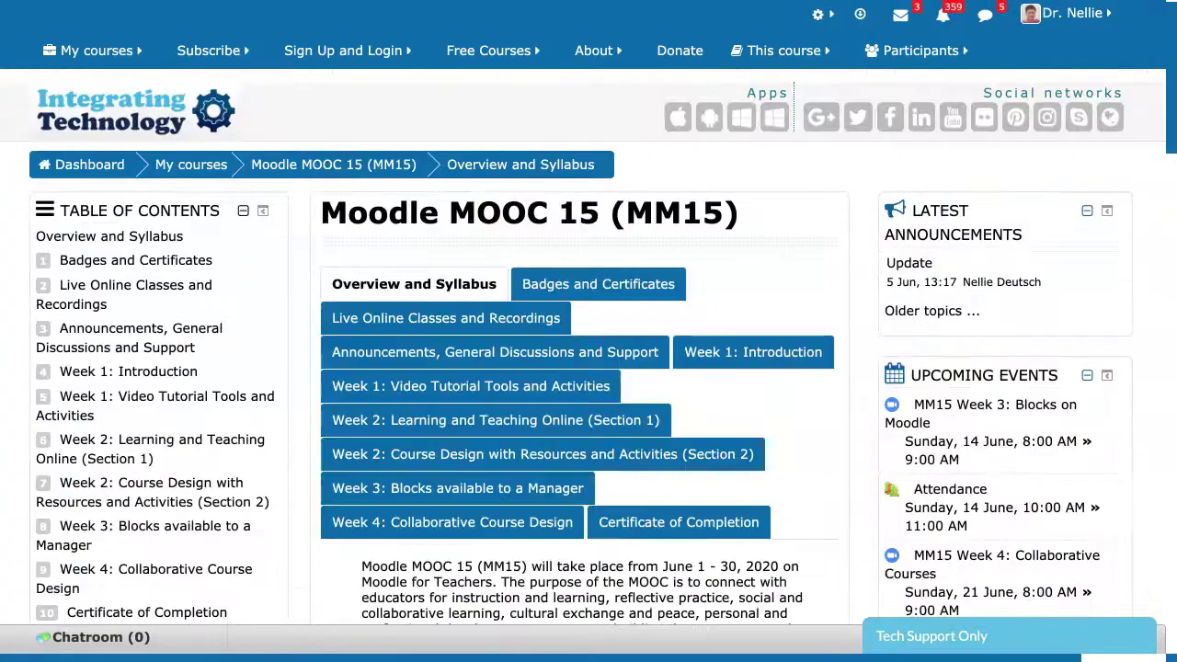
As the second user, open the section's Attendance activity and show attendance for all courses.
scroll(446, 255, "down", 1)
left_click(446, 254)
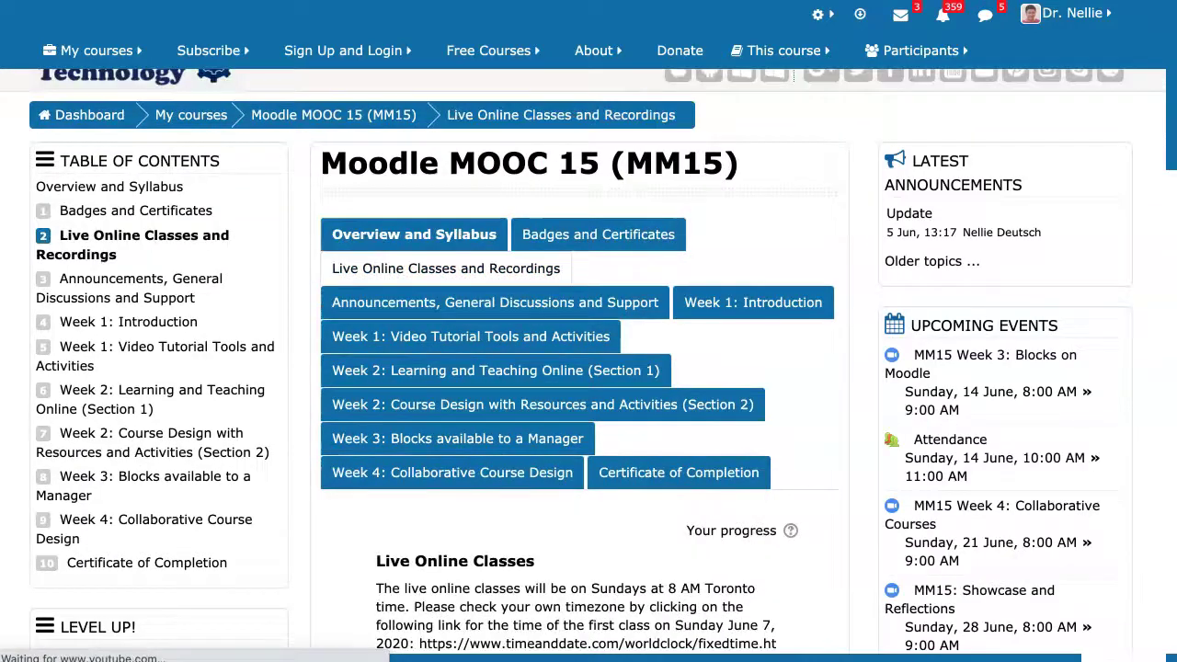
scroll(557, 503, "down", 6)
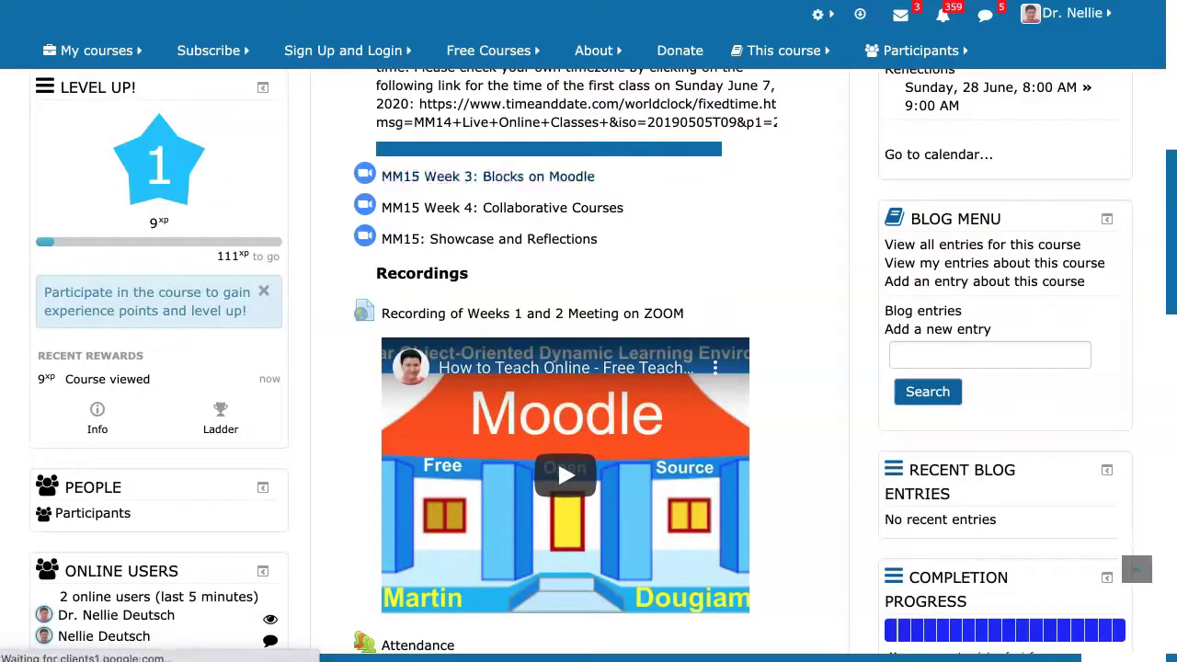
scroll(557, 458, "down", 4)
left_click(418, 321)
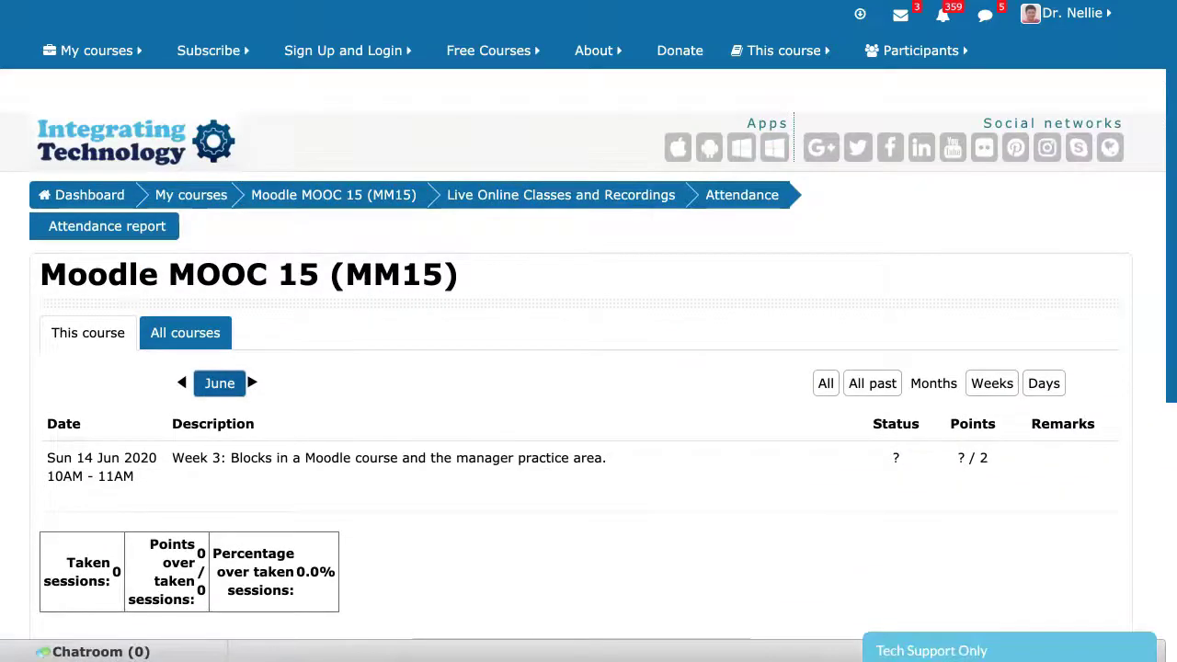
scroll(588, 368, "down", 1)
scroll(589, 367, "down", 1)
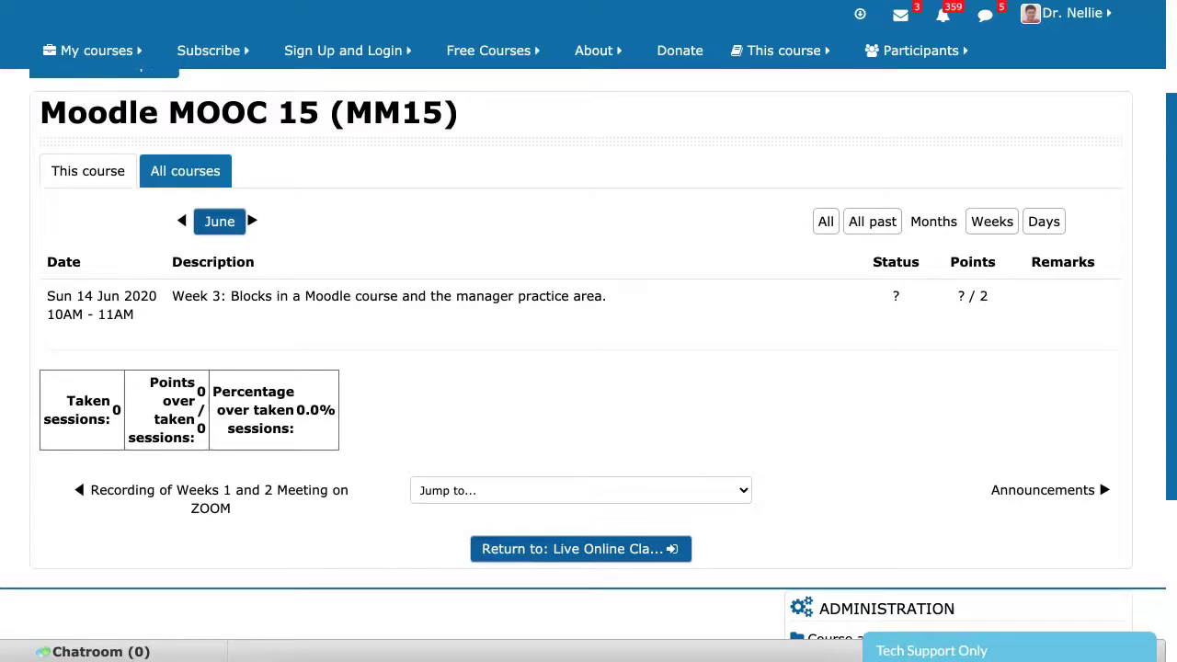
left_click(184, 171)
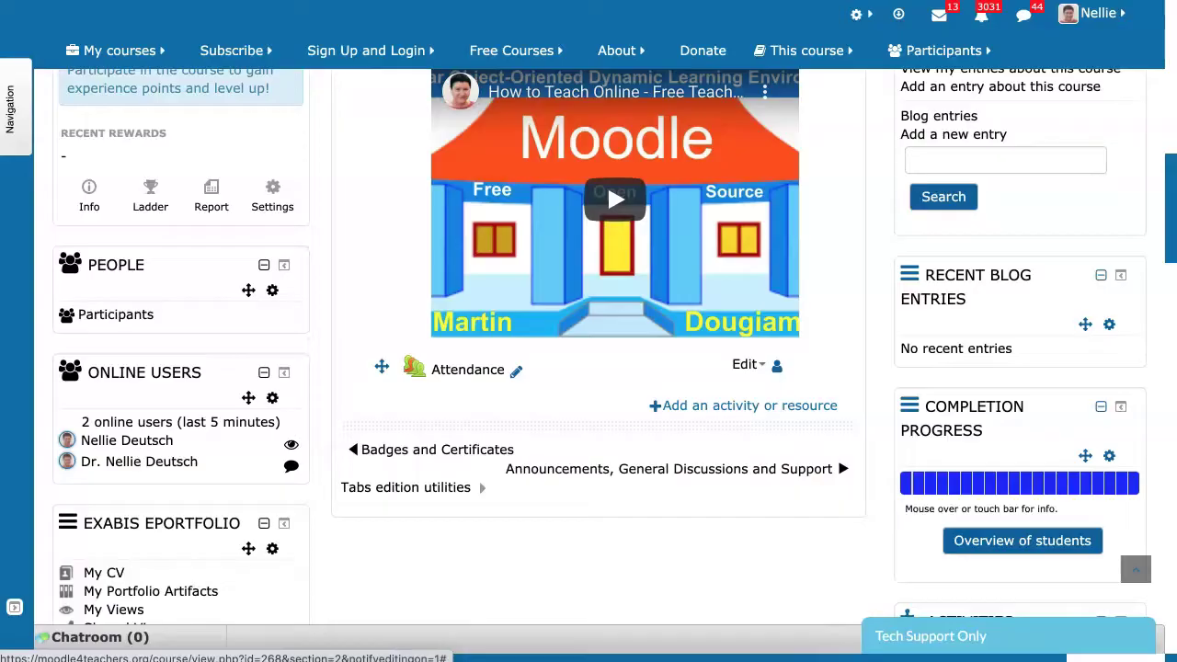
Add another Attendance activity to the section and scroll down its settings form.
left_click(747, 406)
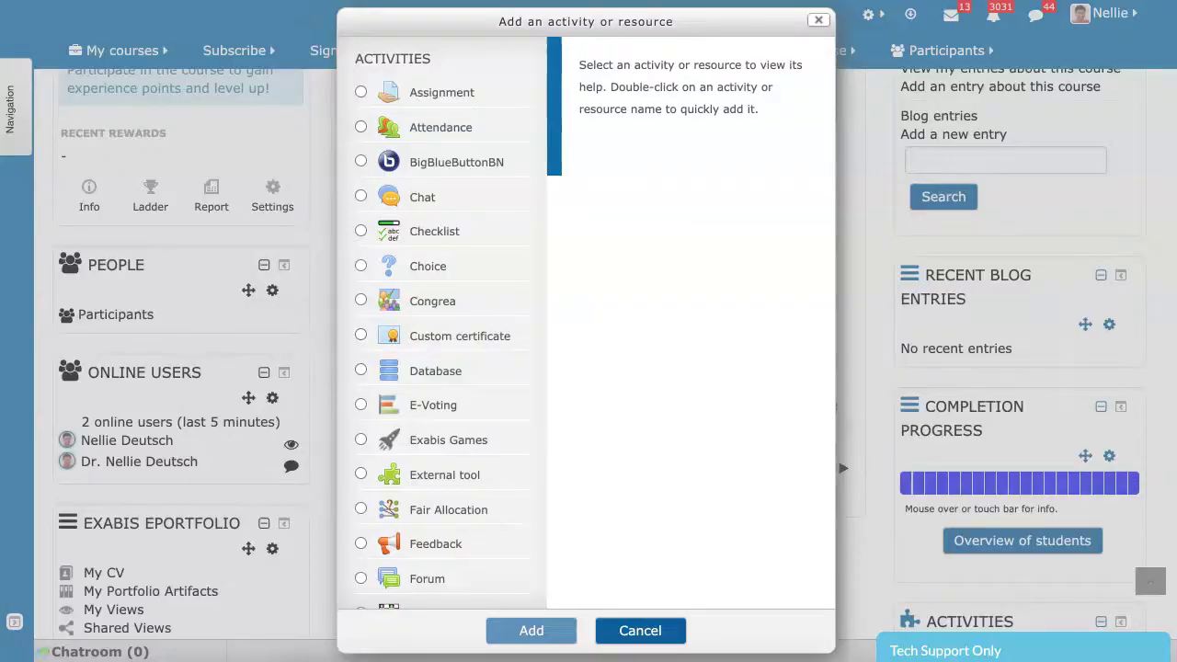
left_click(361, 127)
key("Return")
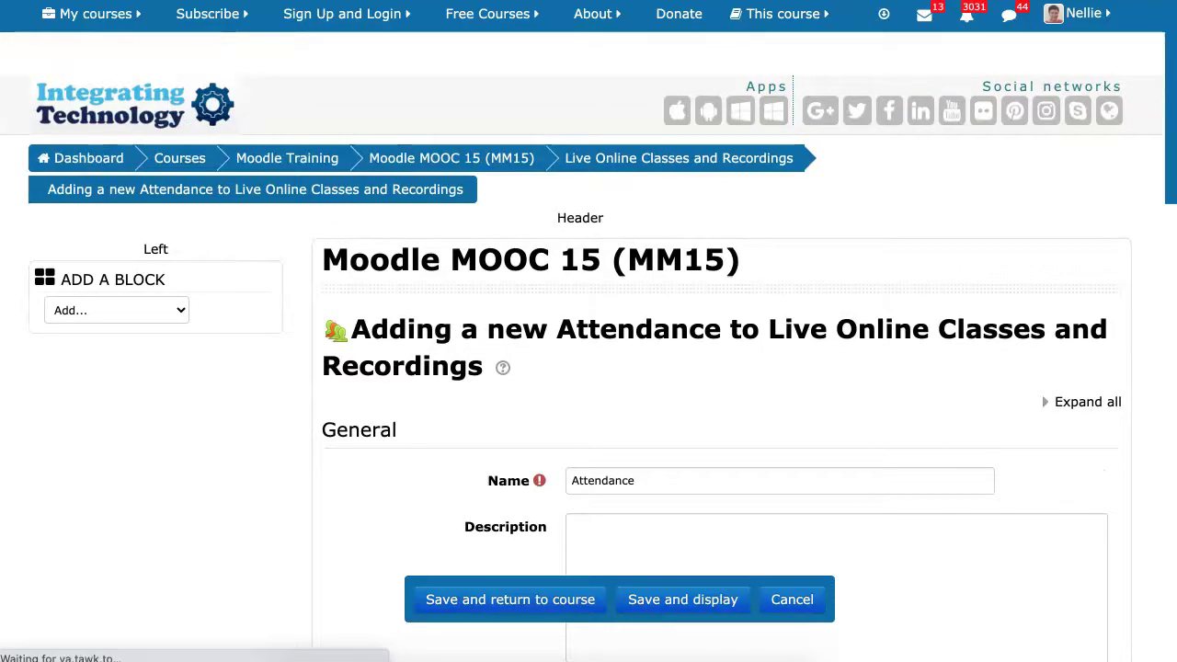
scroll(589, 346, "down", 1)
scroll(718, 368, "down", 3)
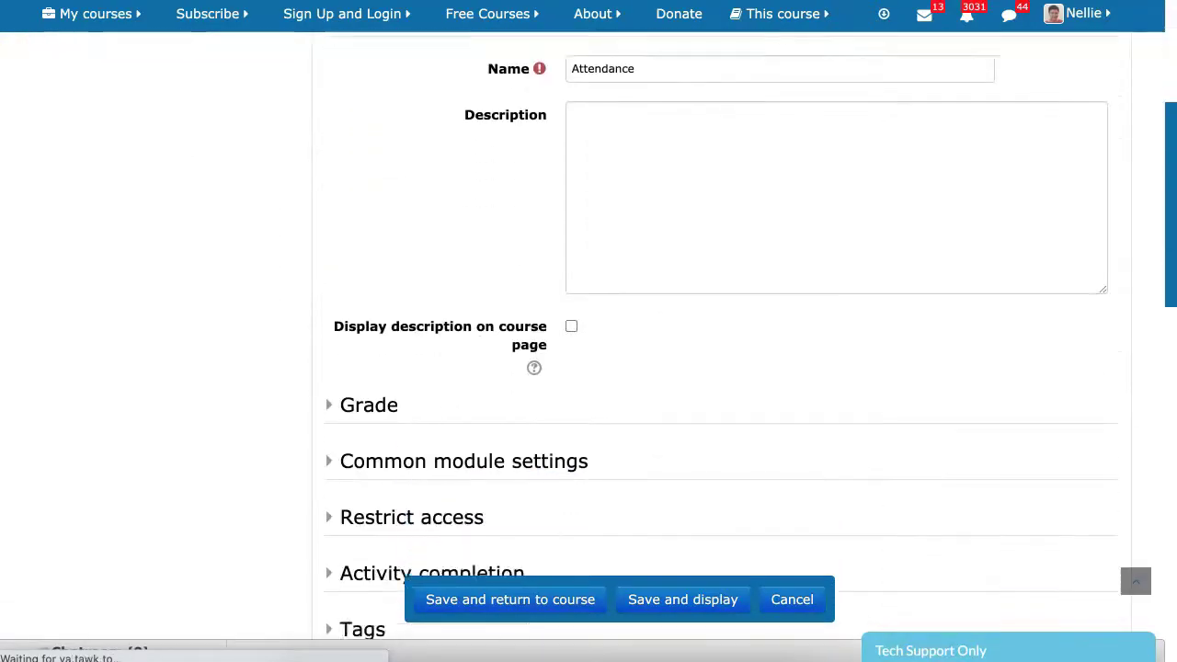
scroll(718, 367, "down", 4)
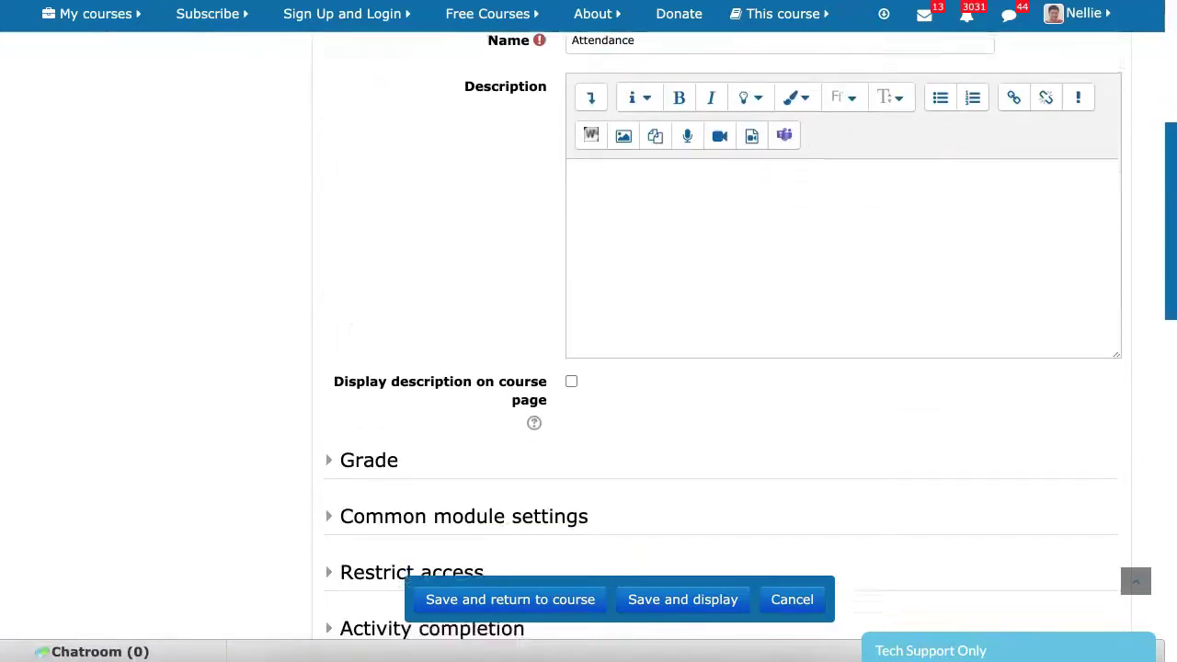
scroll(718, 368, "down", 2)
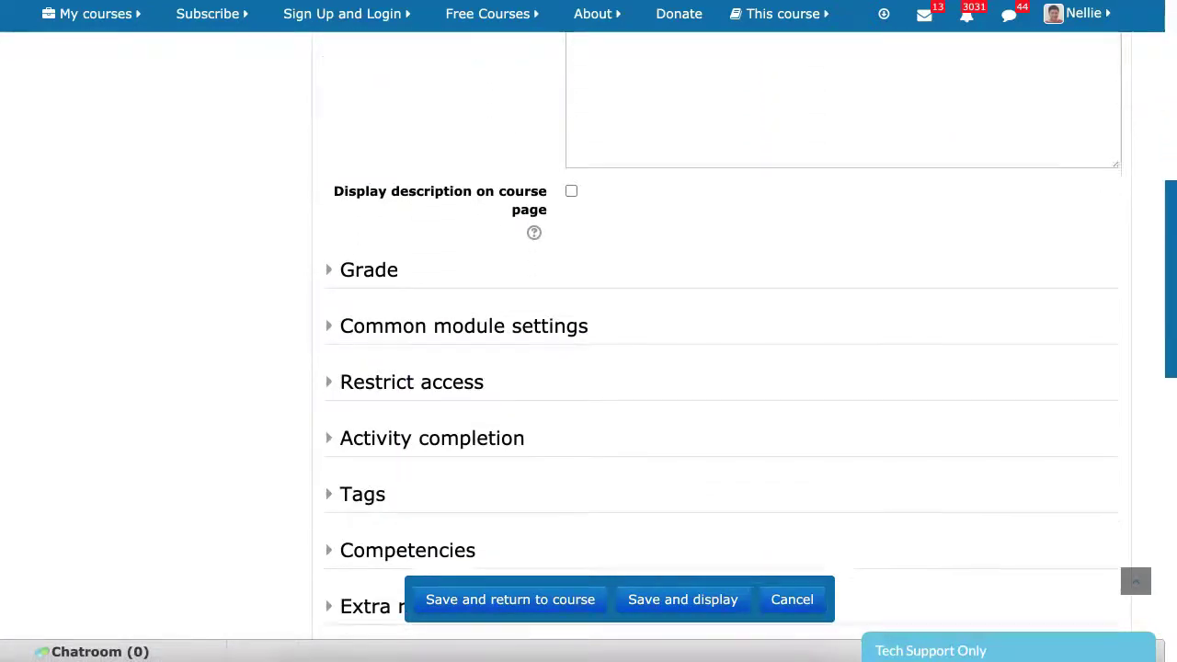
Set completion tracking to 'Do not indicate activity completion' and save and display.
left_click(432, 397)
scroll(717, 368, "down", 2)
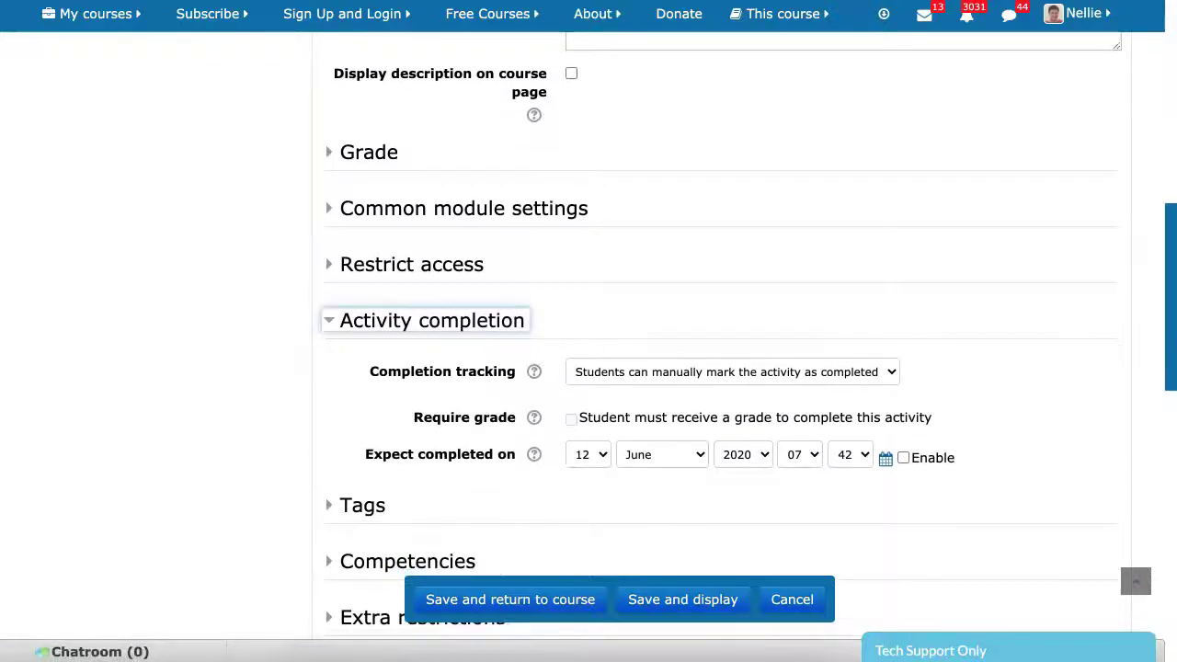
left_click(727, 372)
left_click(664, 355)
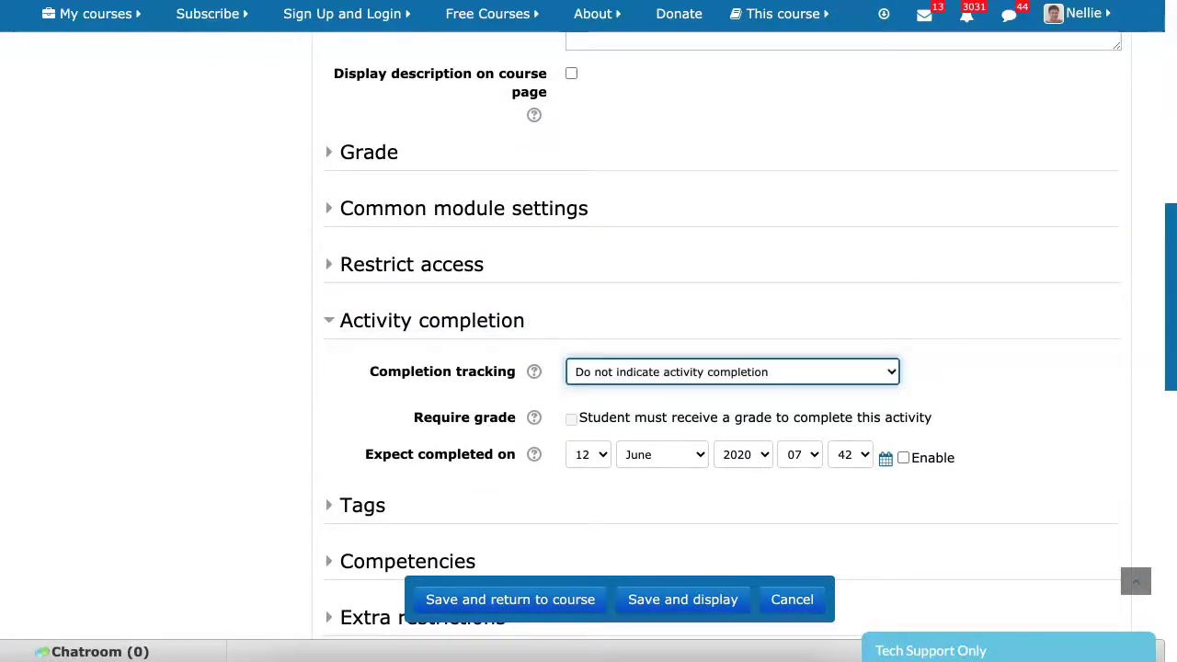
scroll(718, 368, "down", 2)
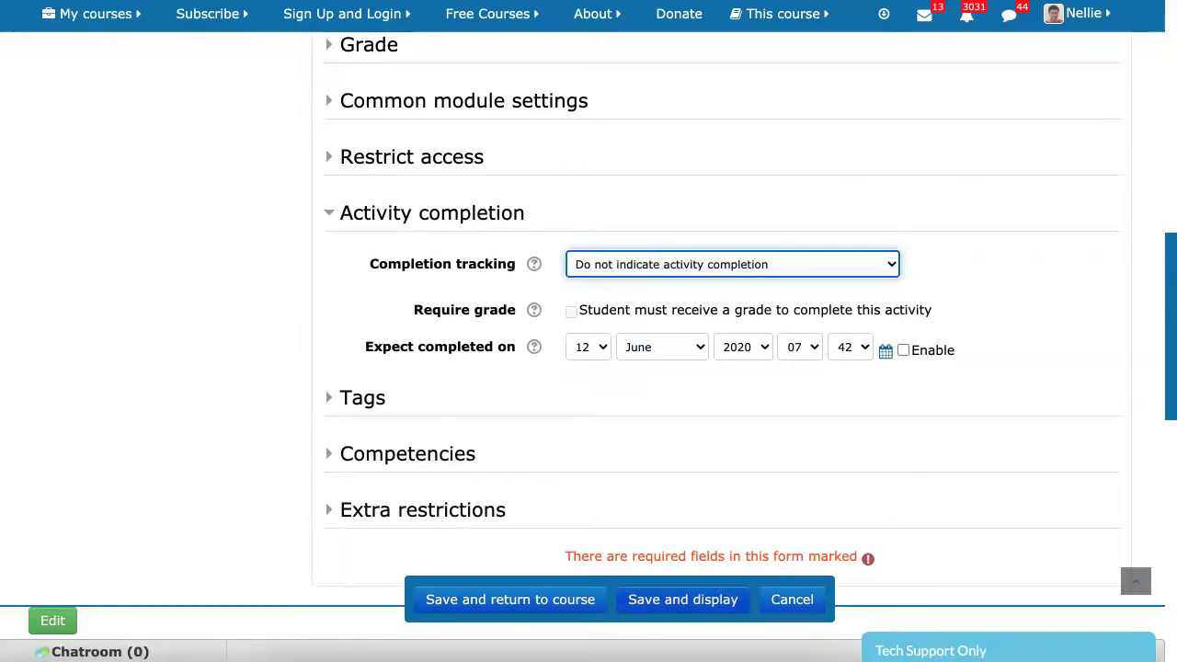
left_click(682, 598)
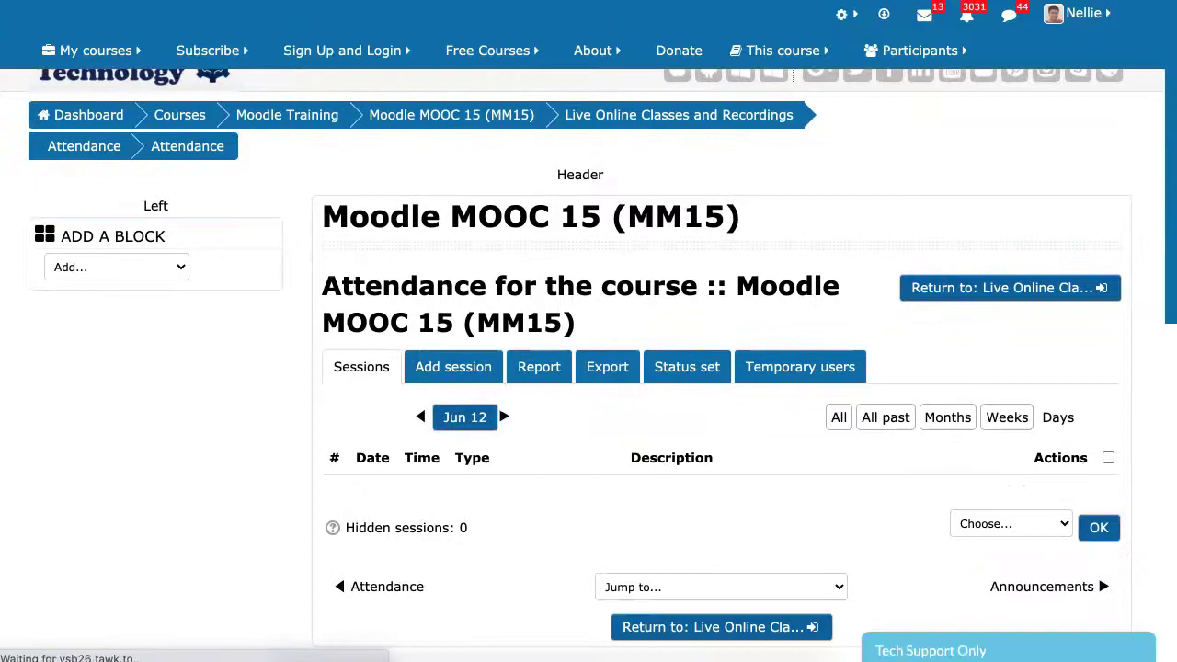
Add a Regular class session for all students on Fri 12 Jun 2020, keeping the default date.
left_click(452, 334)
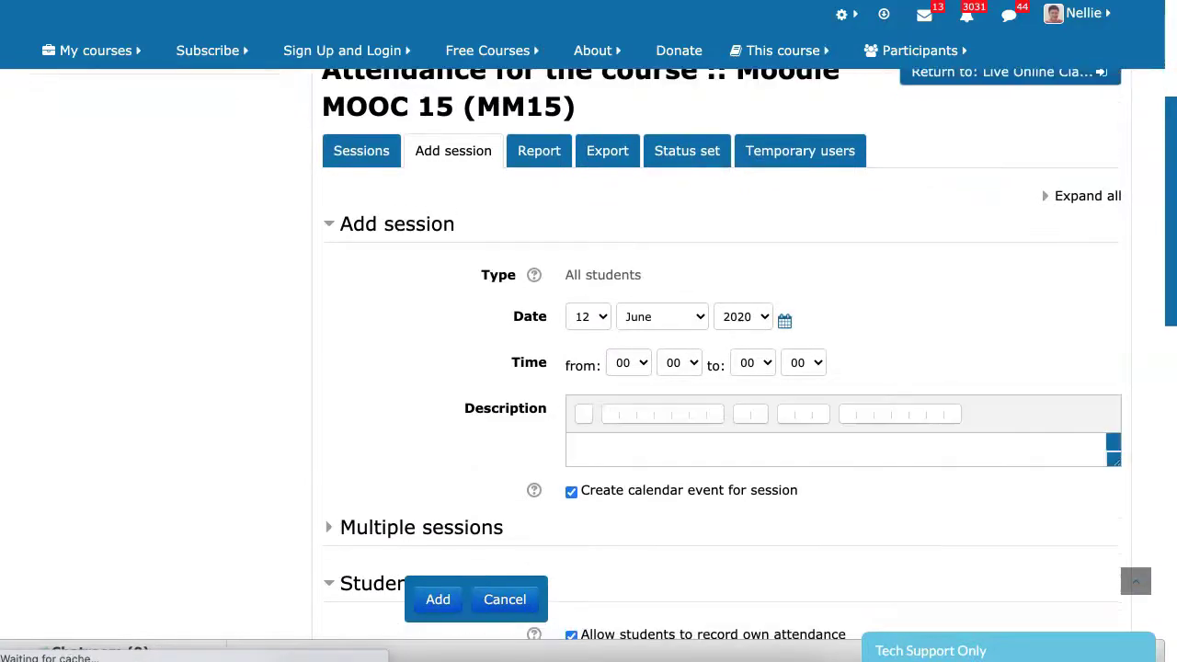
scroll(588, 354, "down", 5)
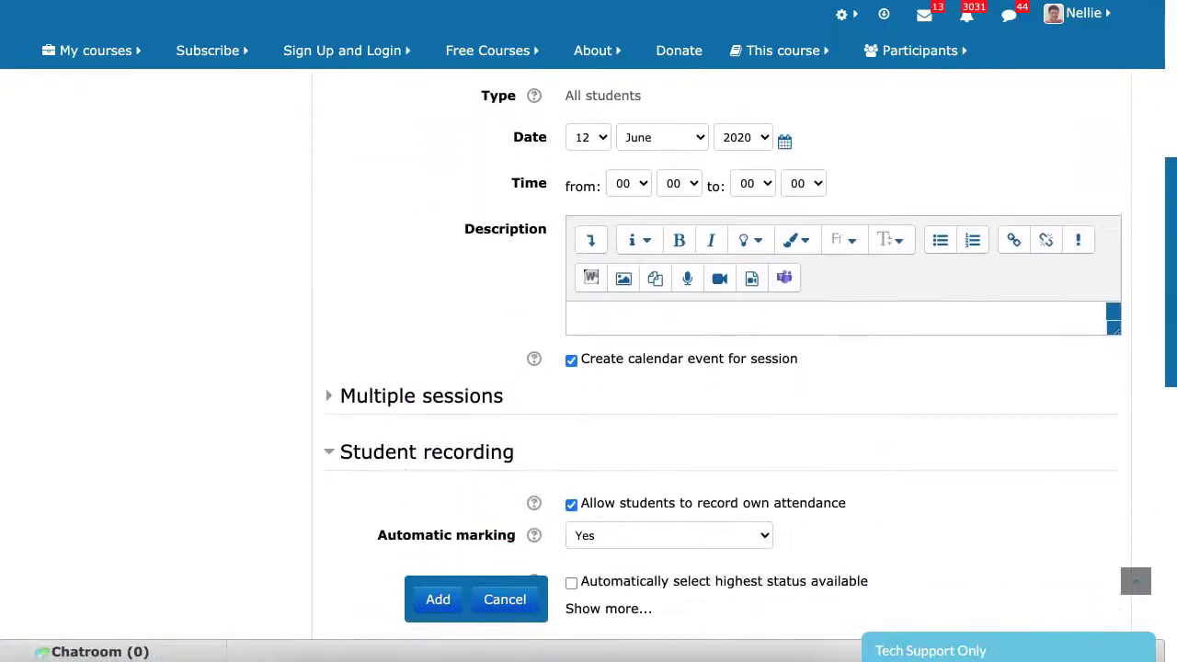
scroll(589, 353, "down", 2)
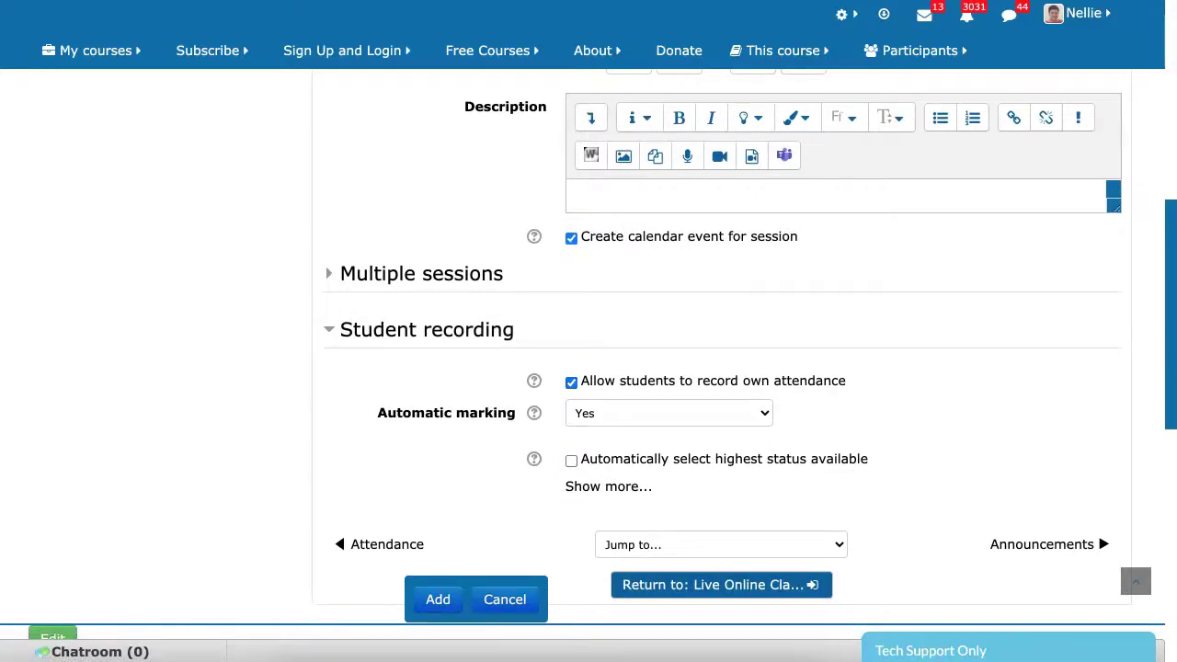
scroll(589, 353, "down", 2)
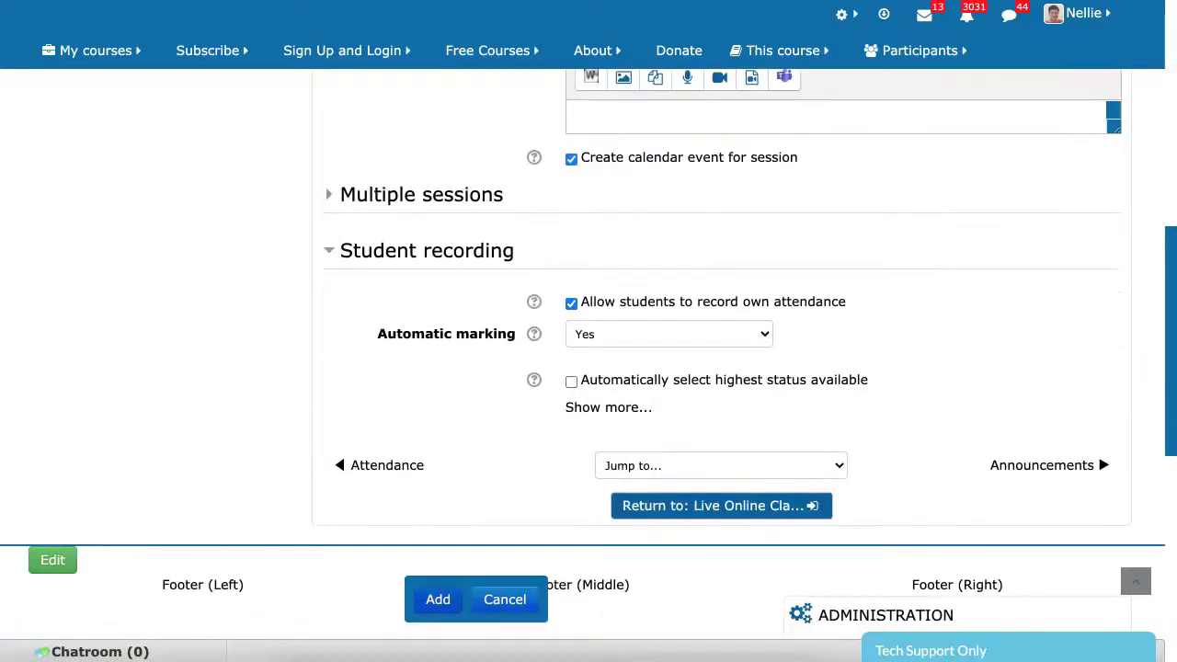
left_click(438, 599)
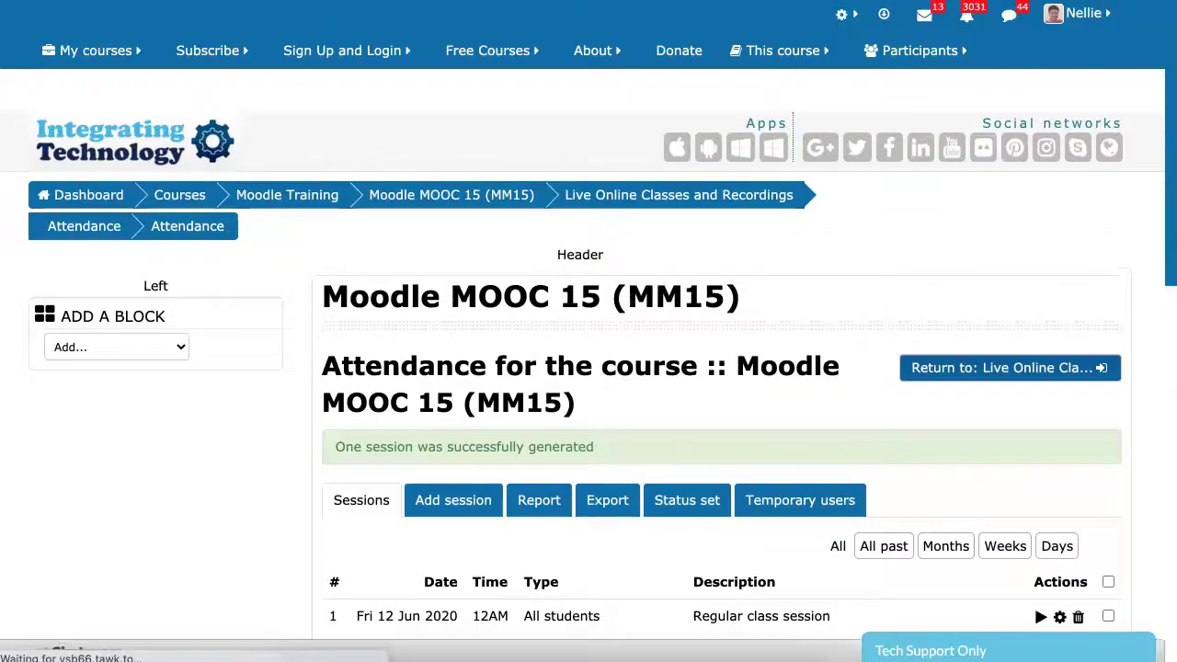
scroll(453, 501, "down", 3)
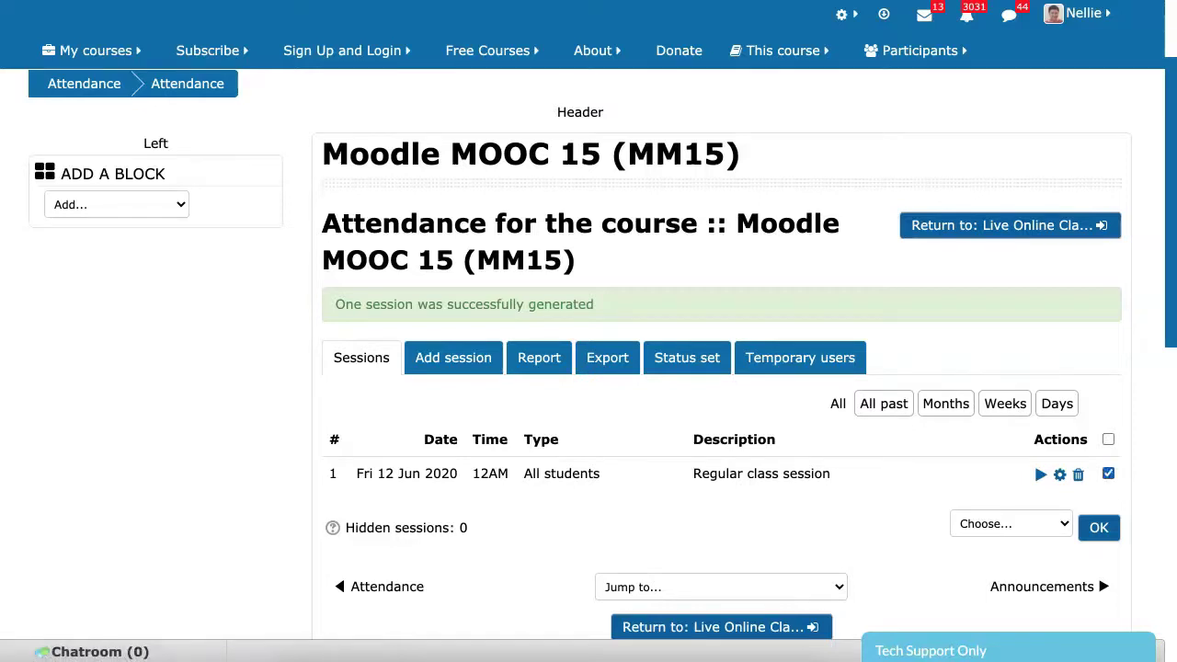
Open the sessions bulk action list and dismiss it without choosing an action.
left_click(1011, 523)
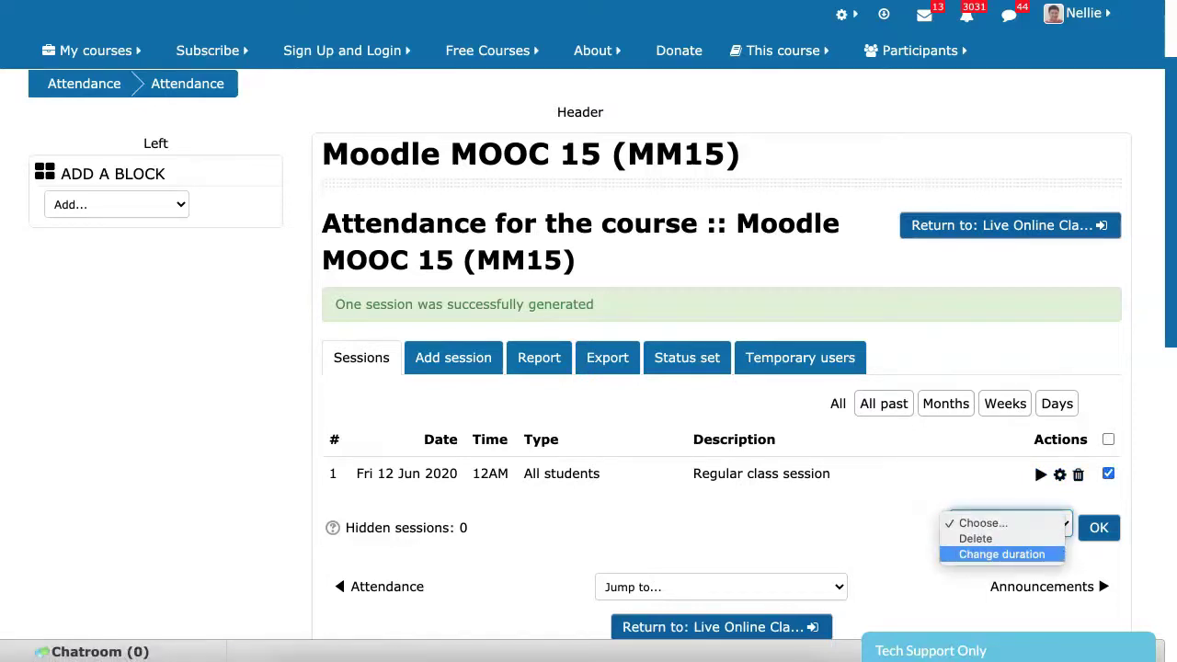
key("Escape")
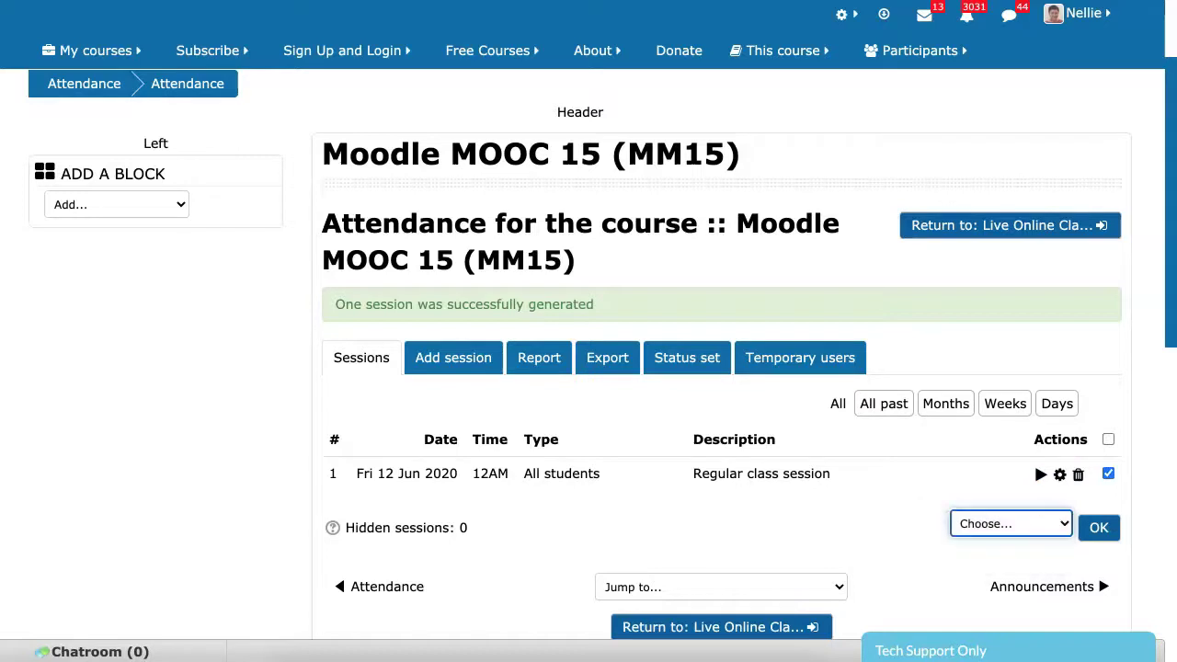
scroll(1048, 368, "down", 3)
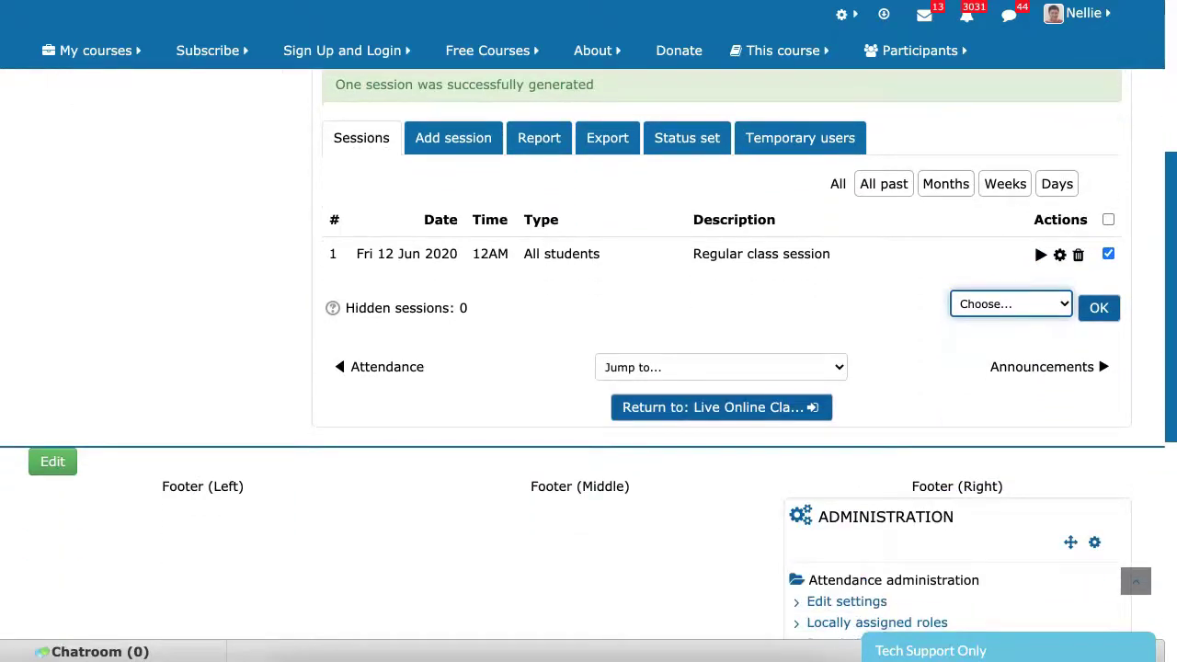
scroll(588, 368, "up", 5)
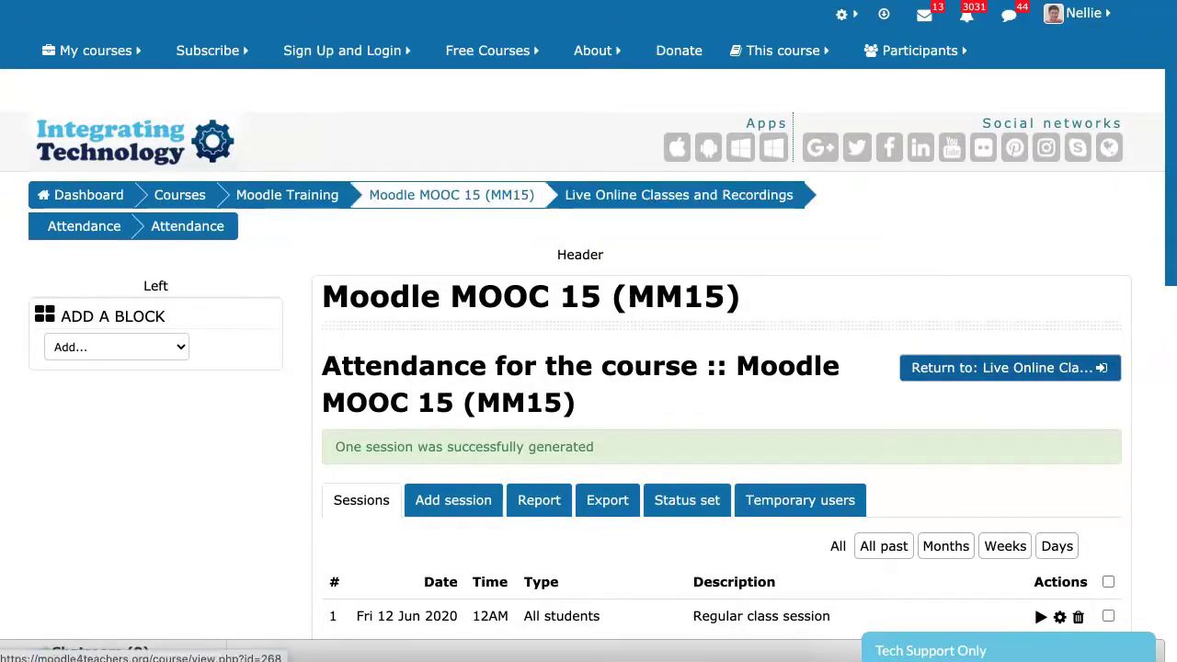
Rename the Live Online Classes Attendance activity to 'Test Attendance' and save it.
left_click(451, 195)
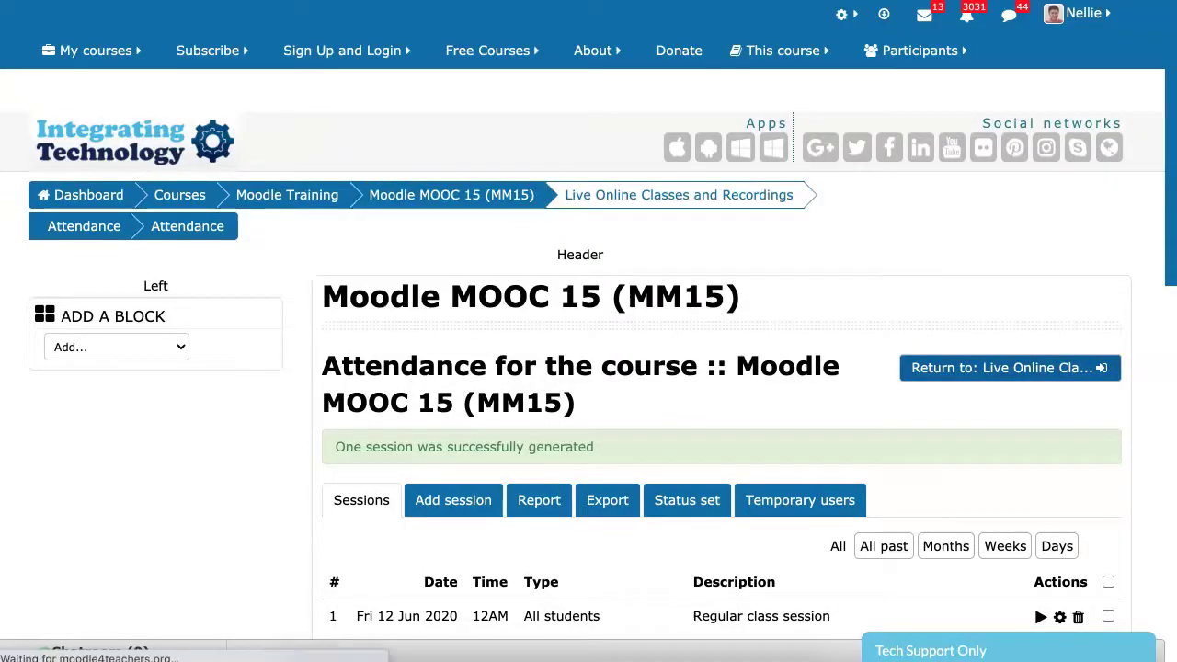
scroll(589, 368, "down", 6)
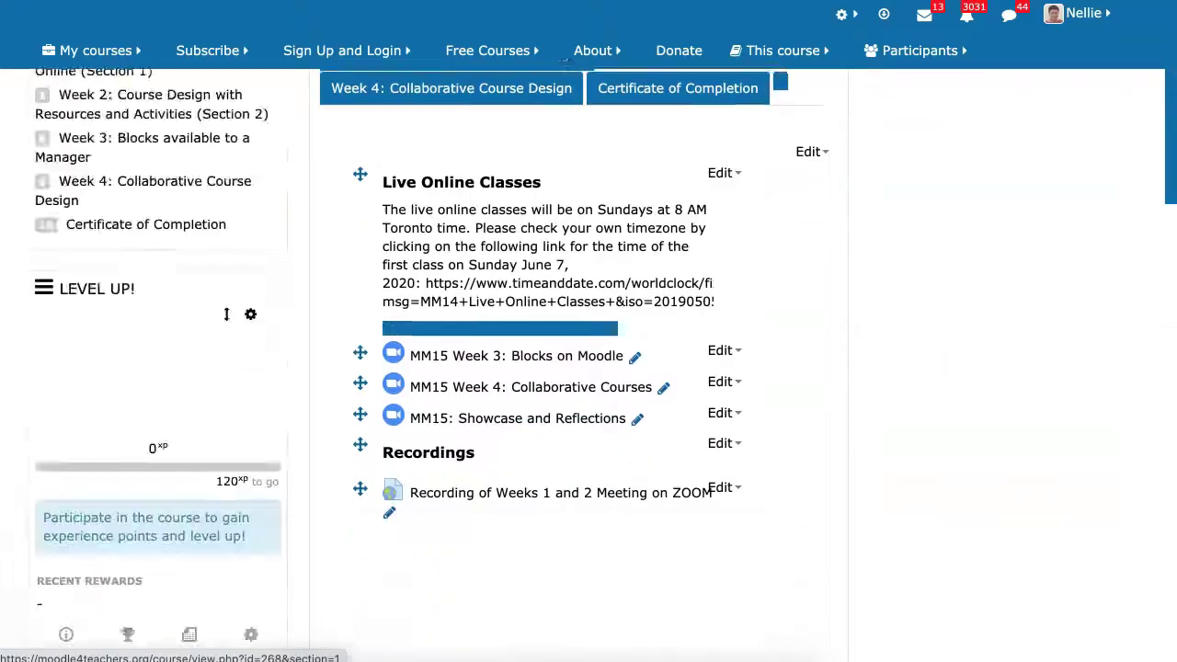
scroll(451, 266, "down", 5)
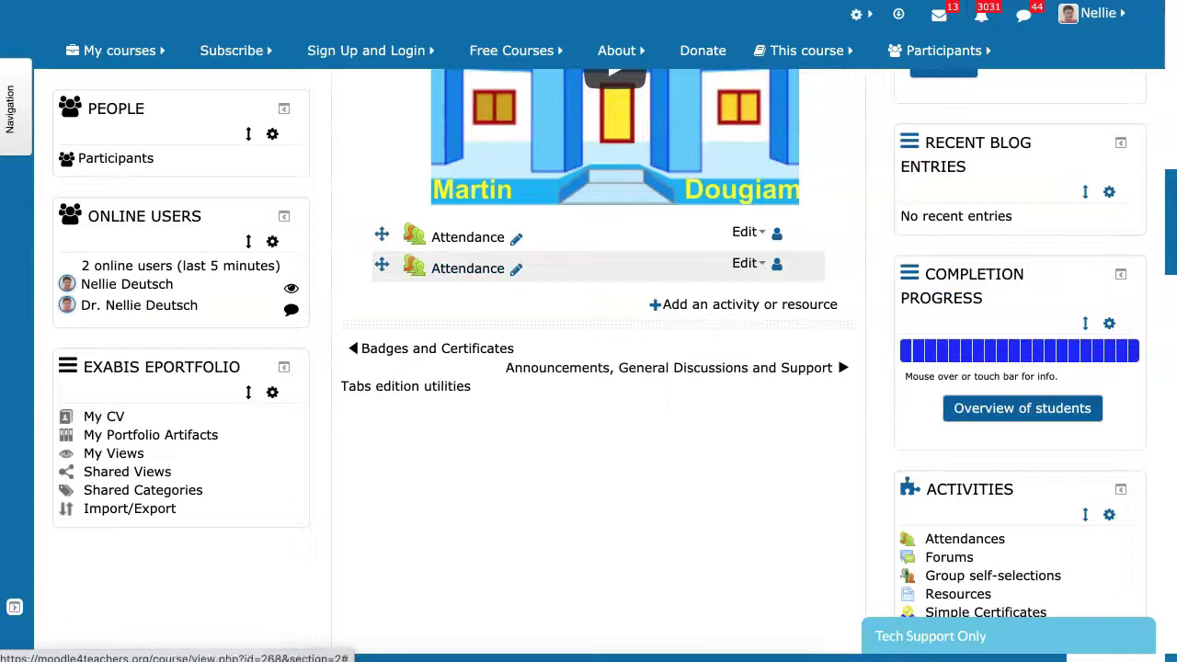
left_click(516, 267)
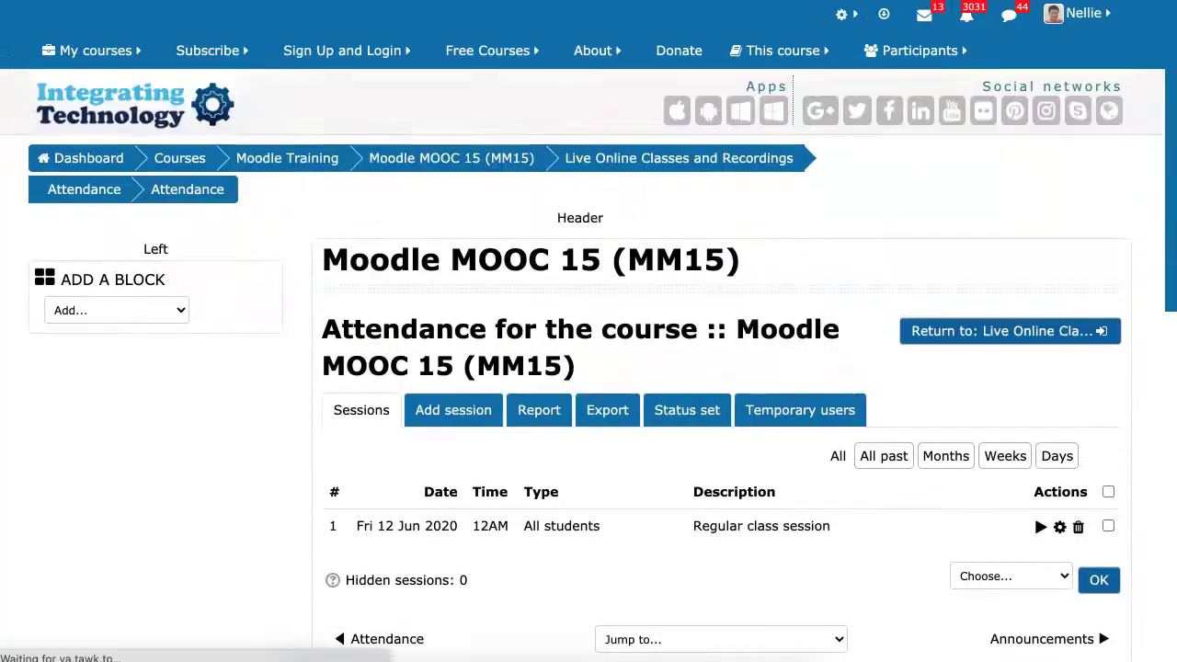
scroll(828, 460, "down", 5)
left_click(837, 486)
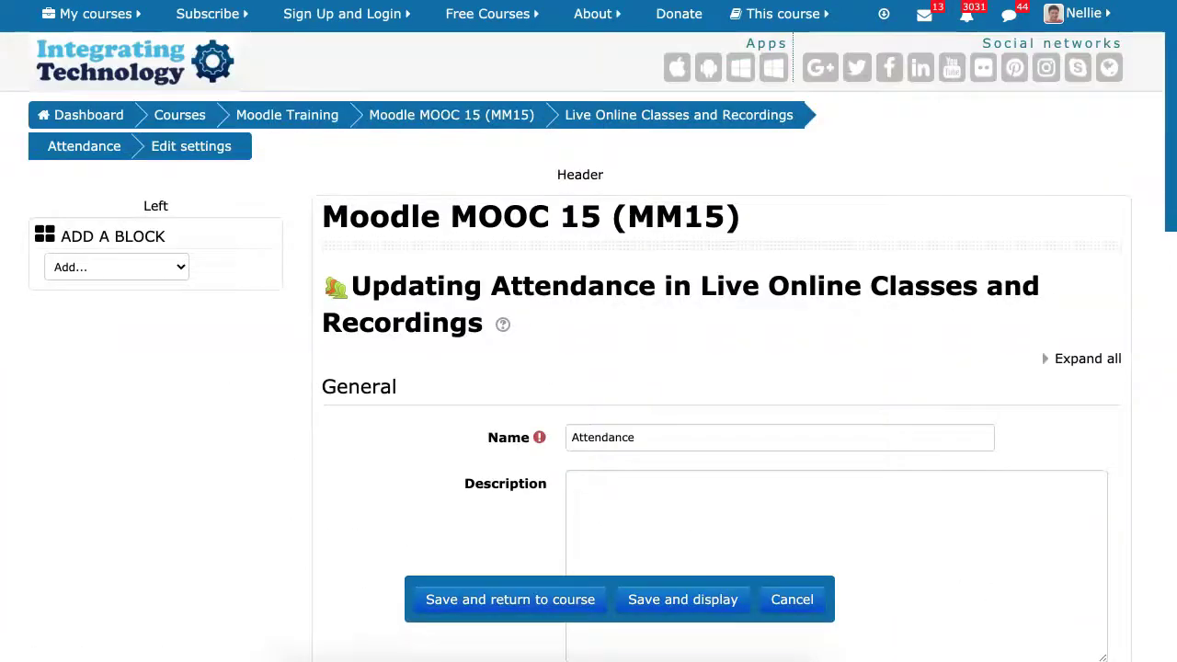
scroll(828, 460, "down", 1)
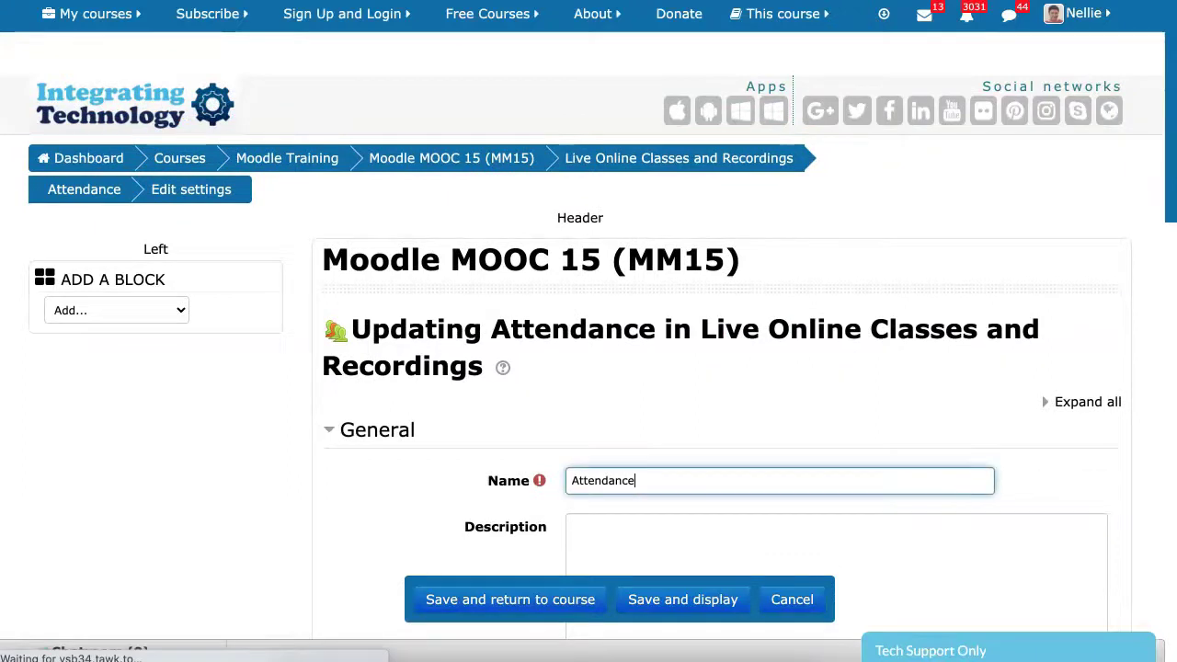
type("Test")
scroll(588, 367, "down", 3)
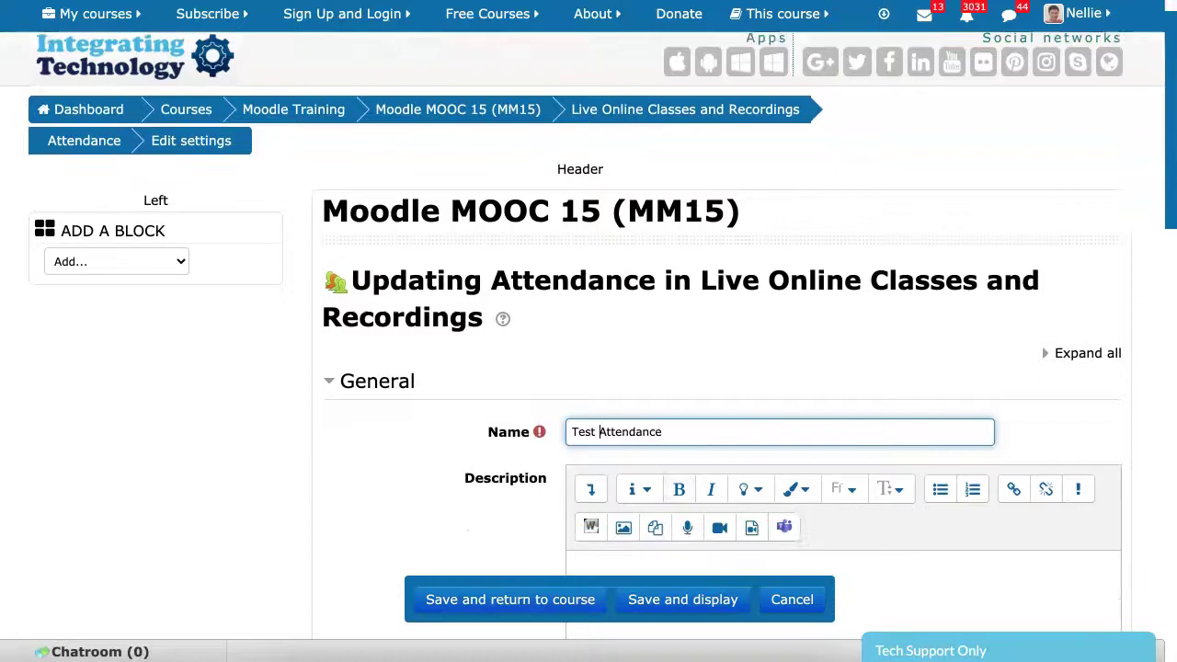
left_click(682, 599)
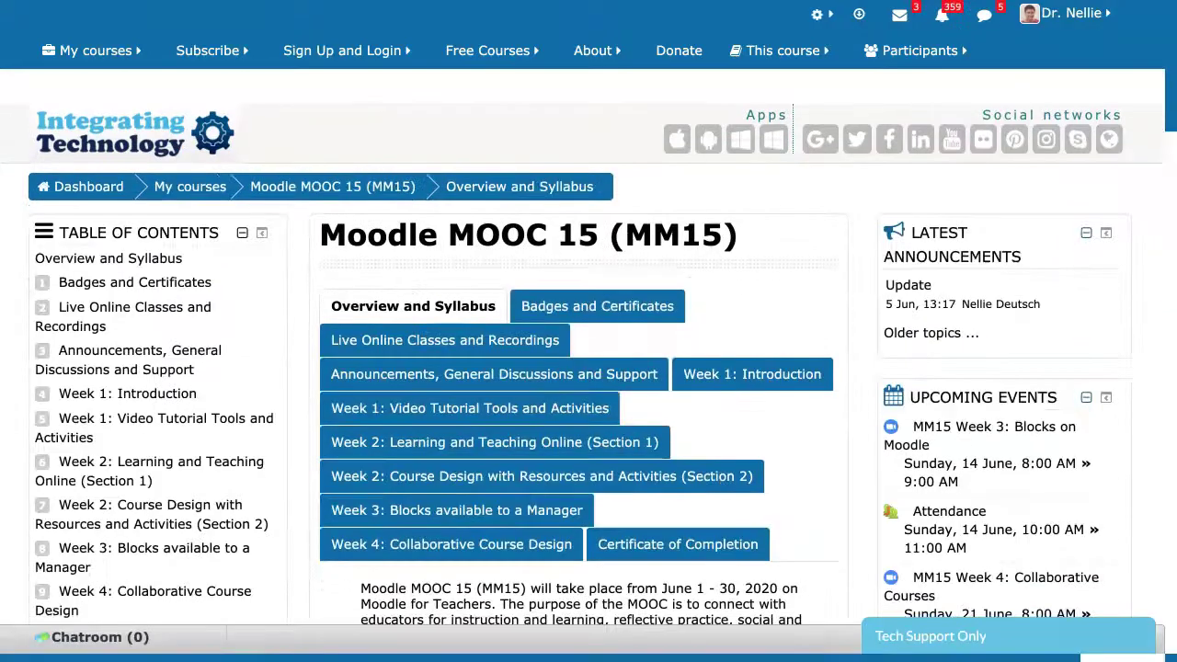
Check the Sunday 14 June Attendance event in Upcoming events, then return to Test Attendance.
scroll(589, 368, "down", 3)
scroll(588, 368, "down", 4)
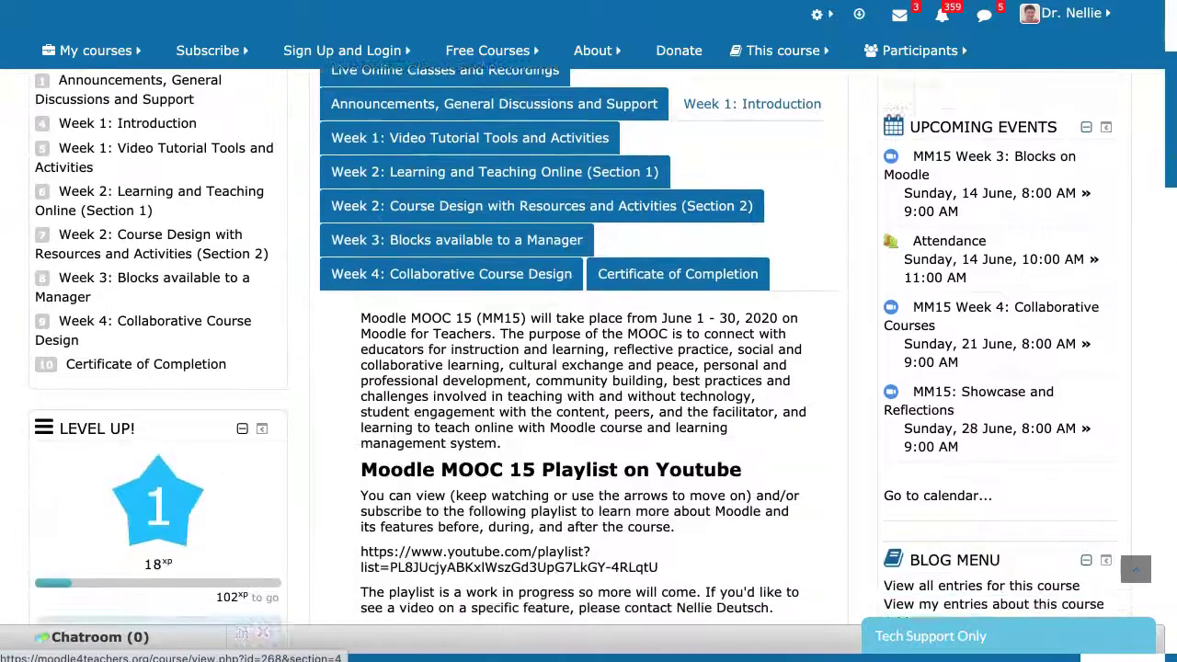
scroll(589, 368, "down", 5)
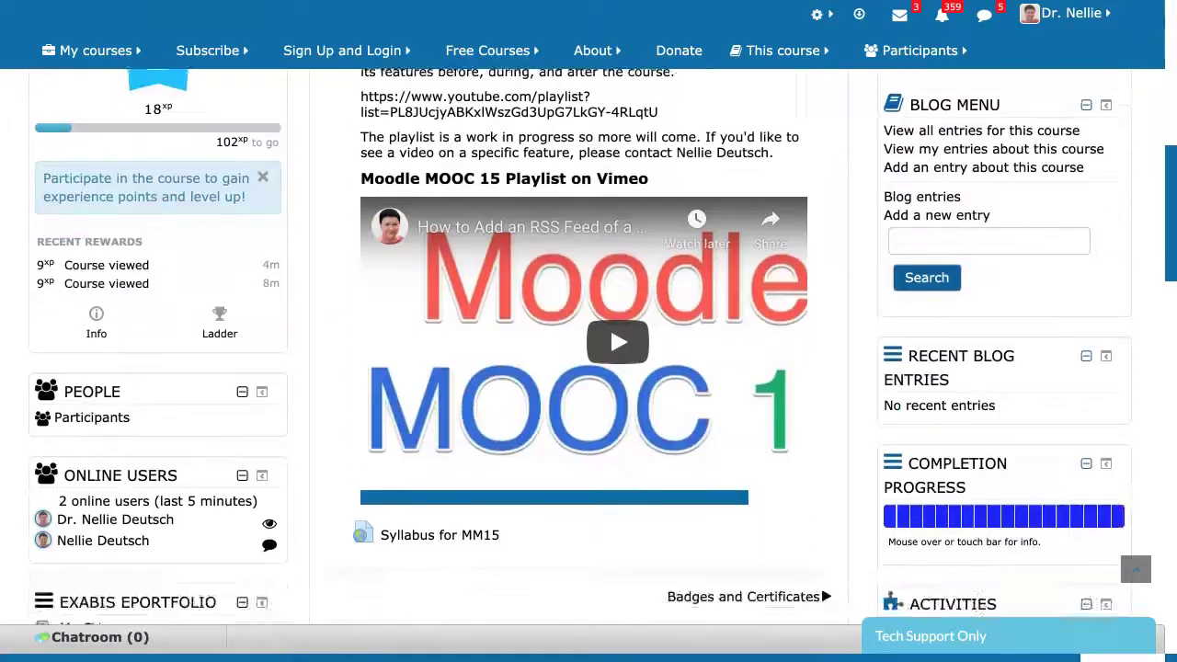
scroll(588, 368, "up", 8)
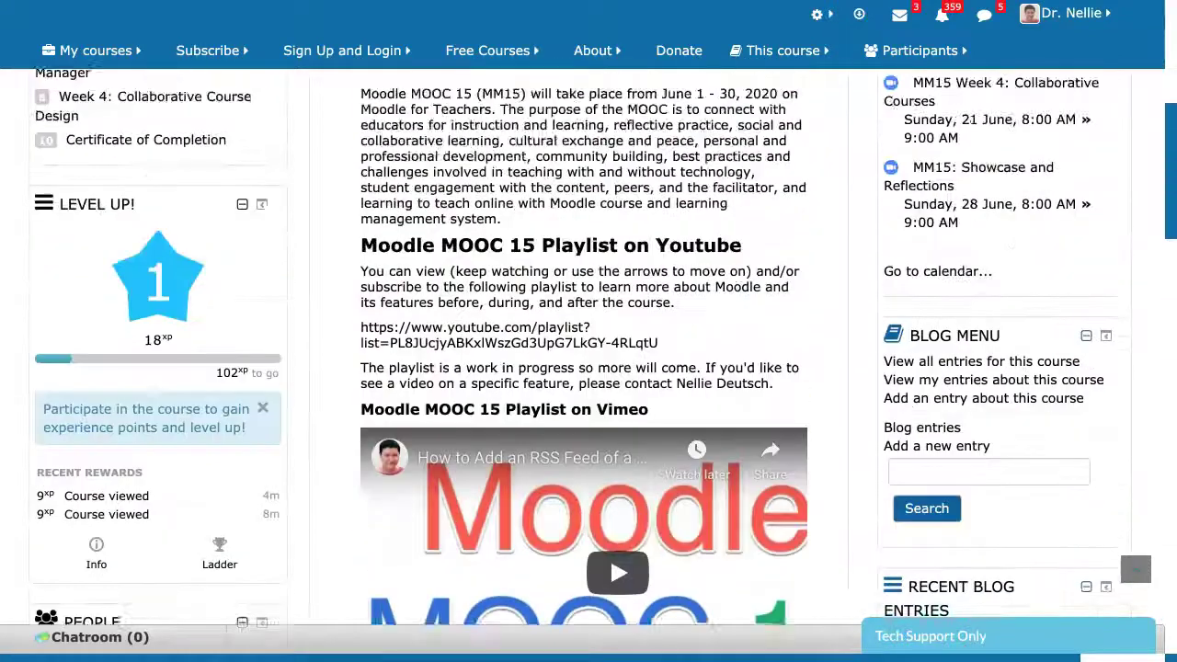
scroll(589, 368, "up", 2)
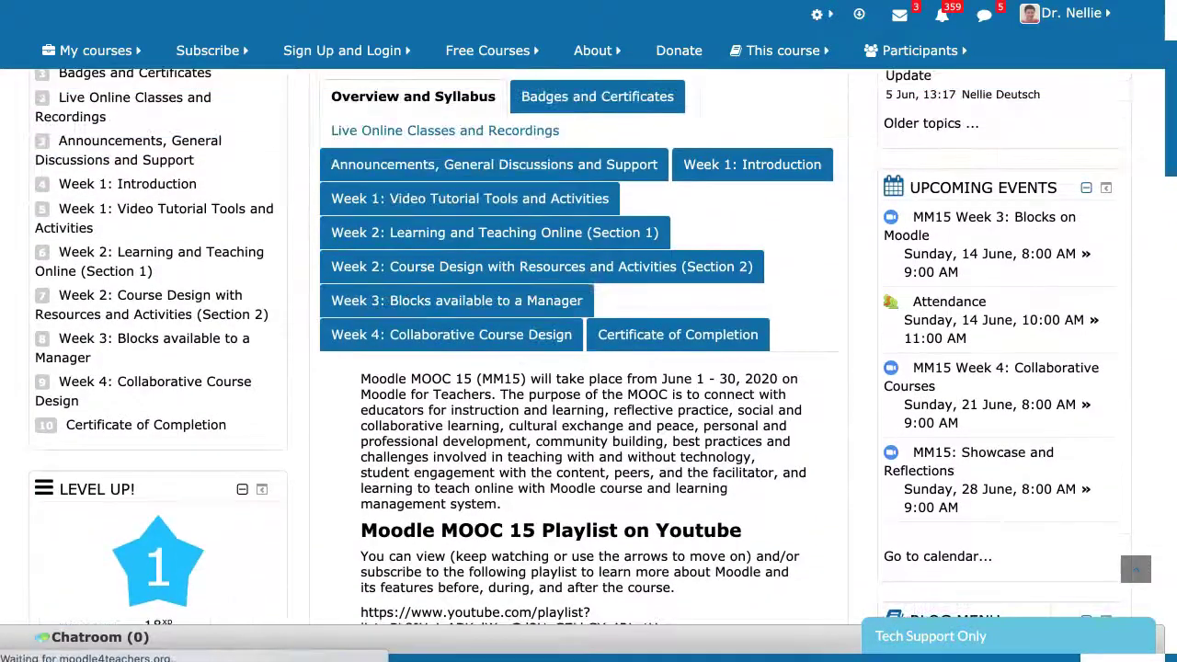
left_click(557, 133)
left_click(395, 349)
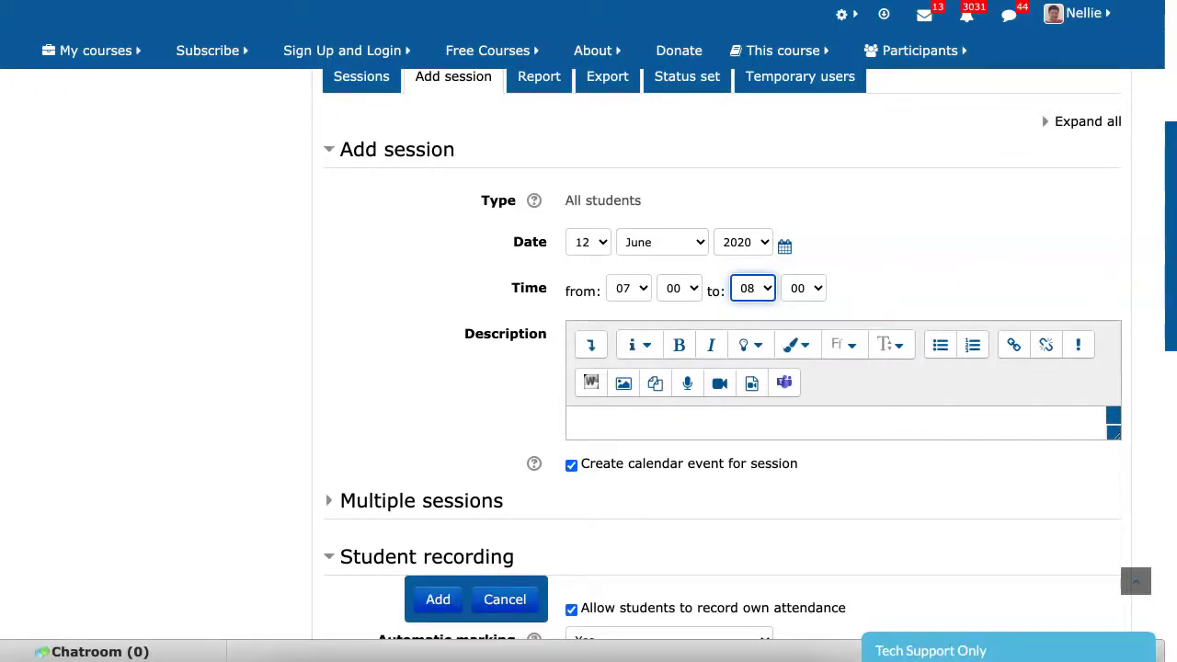
Create a second Test Attendance session on 12 June 2020 running 07:00 to 08:00.
scroll(749, 354, "down", 1)
scroll(727, 350, "down", 3)
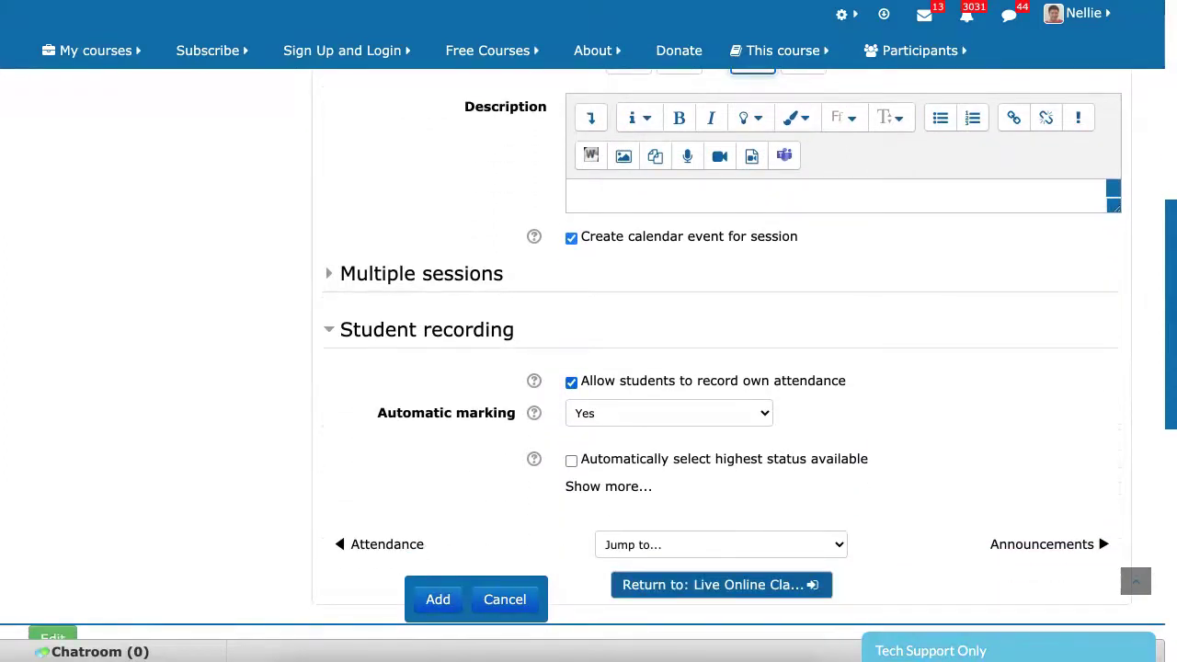
scroll(727, 349, "down", 2)
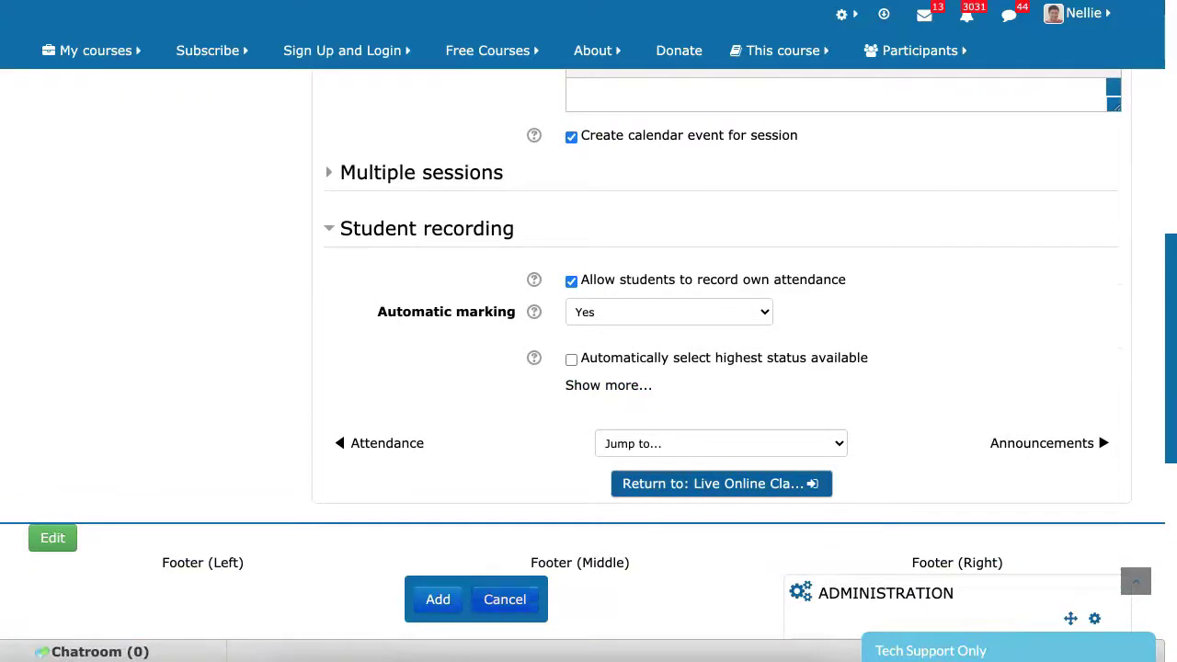
left_click(437, 599)
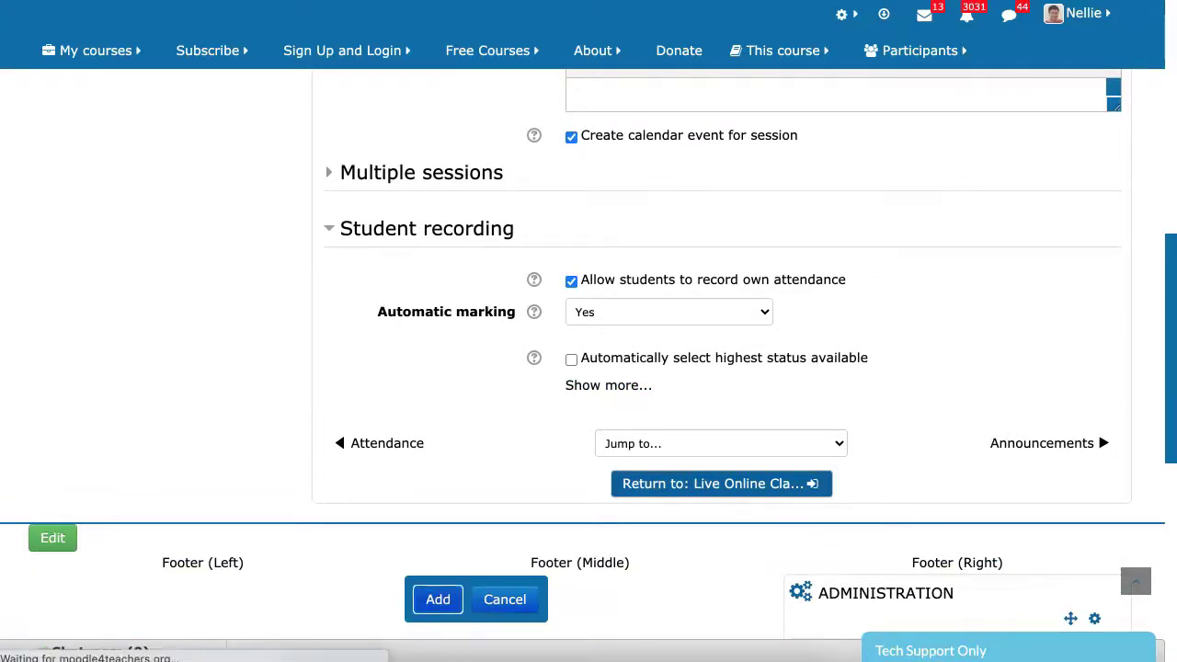
scroll(588, 336, "down", 1)
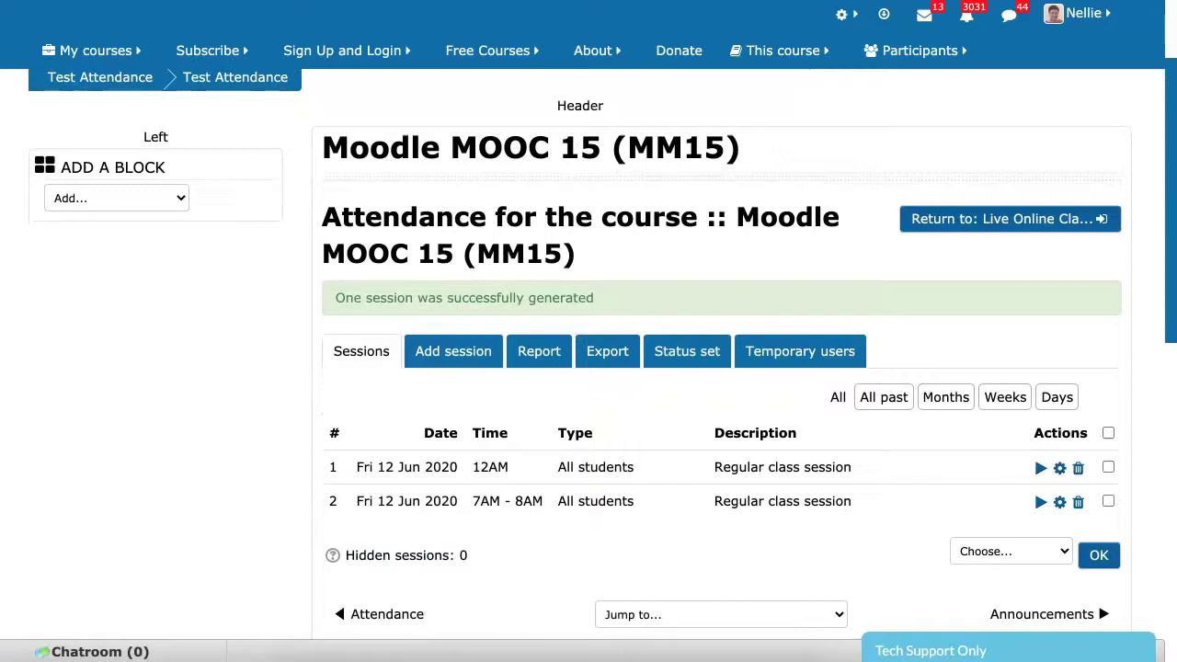
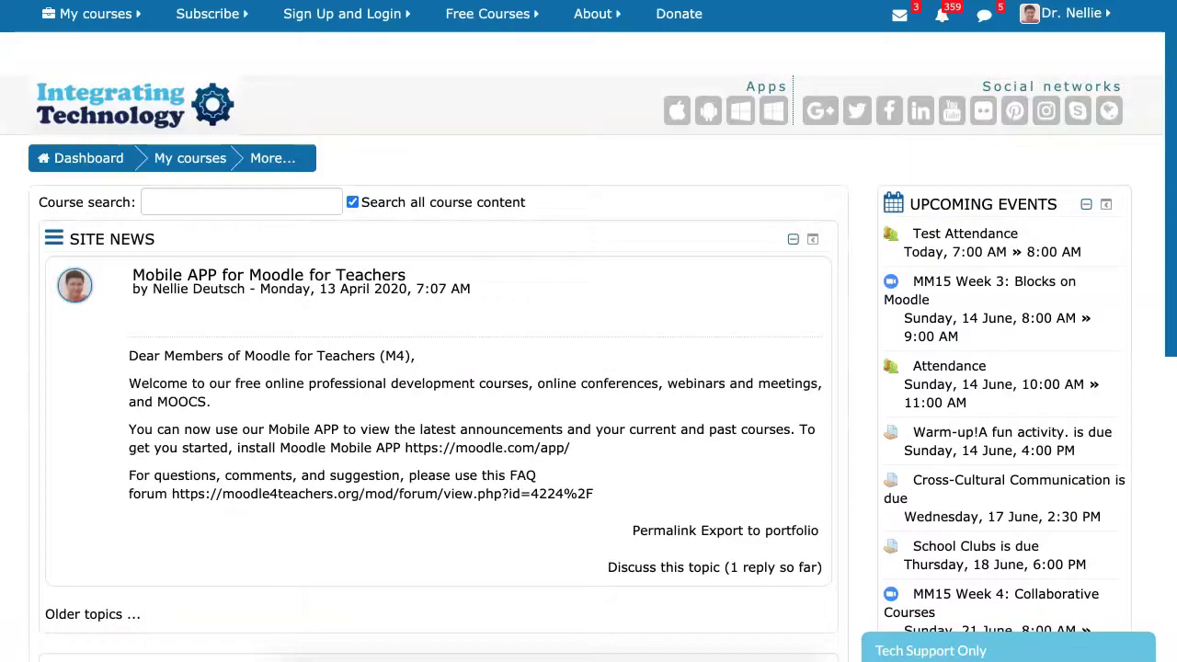
Select everything on the Moodle front page.
key("ctrl+a")
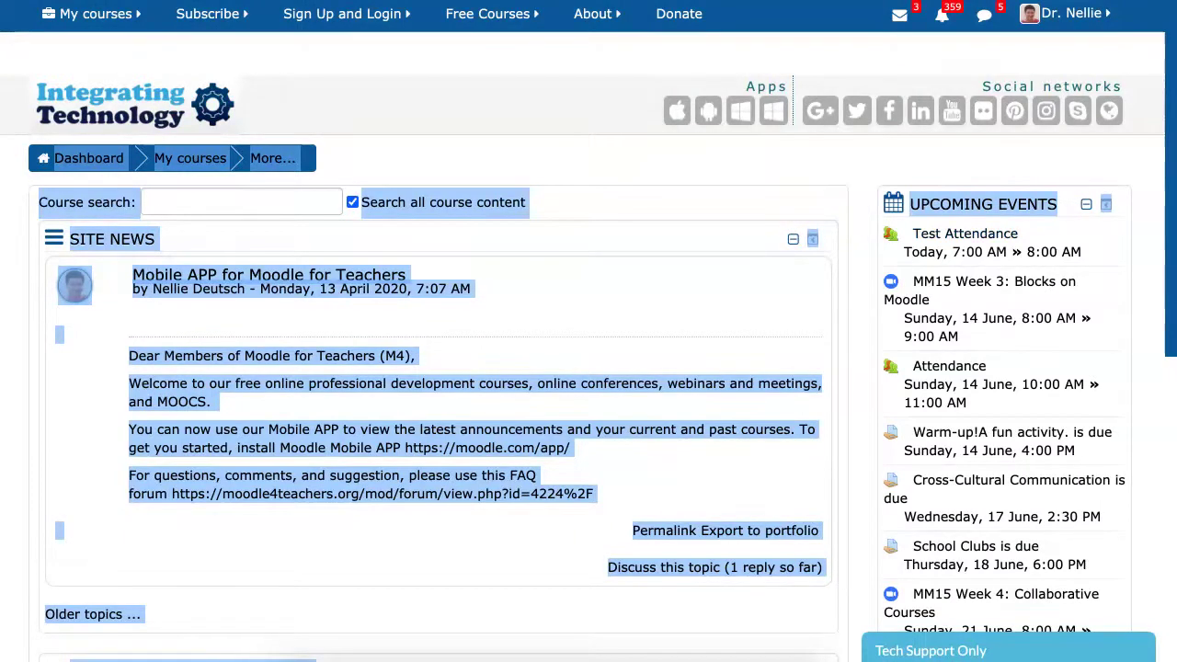
Open Test Attendance in Moodle MOOC 15's Live Online Classes and Recordings section.
mouse_move(92, 13)
mouse_move(175, 74)
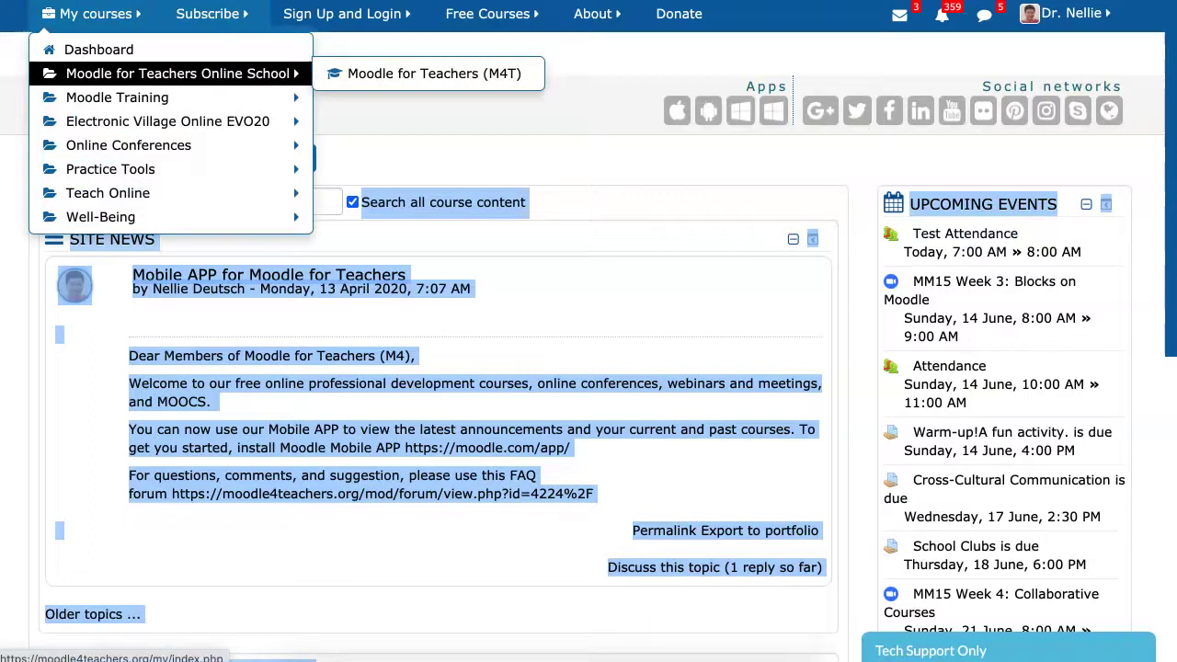
mouse_move(174, 96)
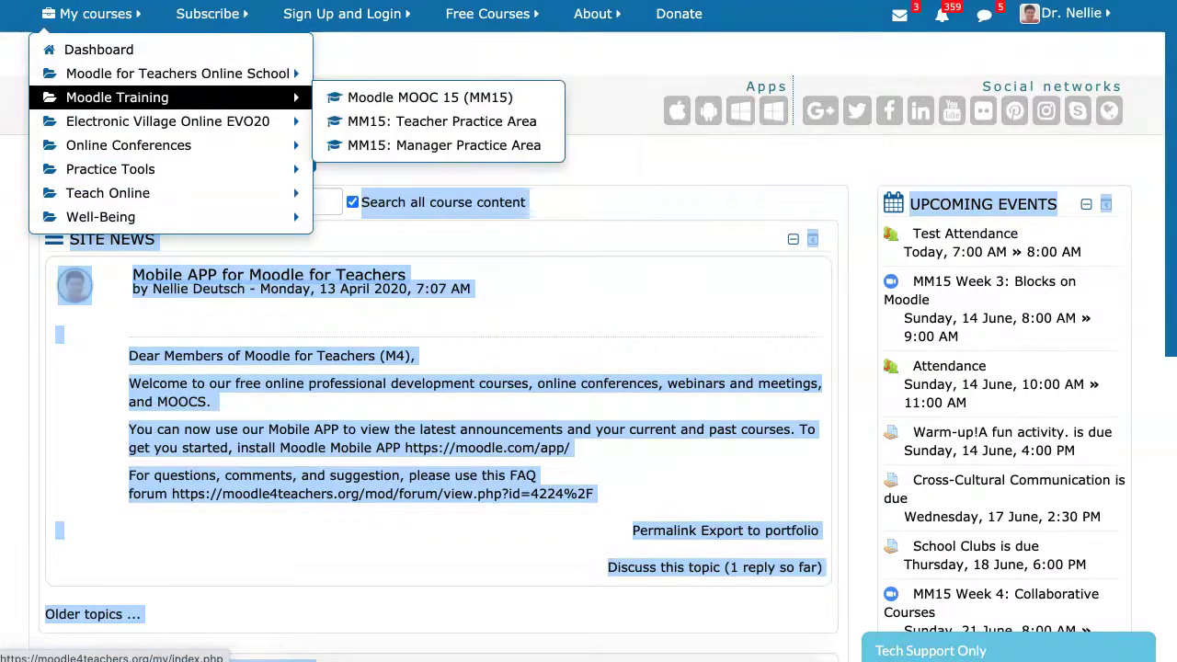
left_click(430, 96)
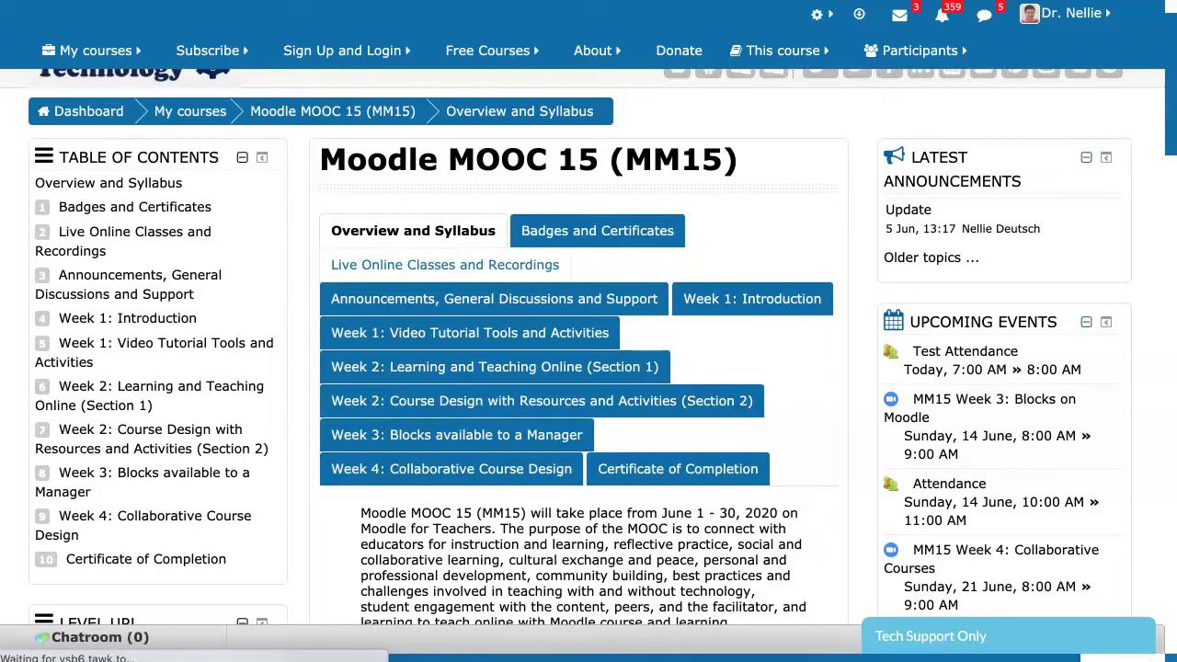
left_click(445, 265)
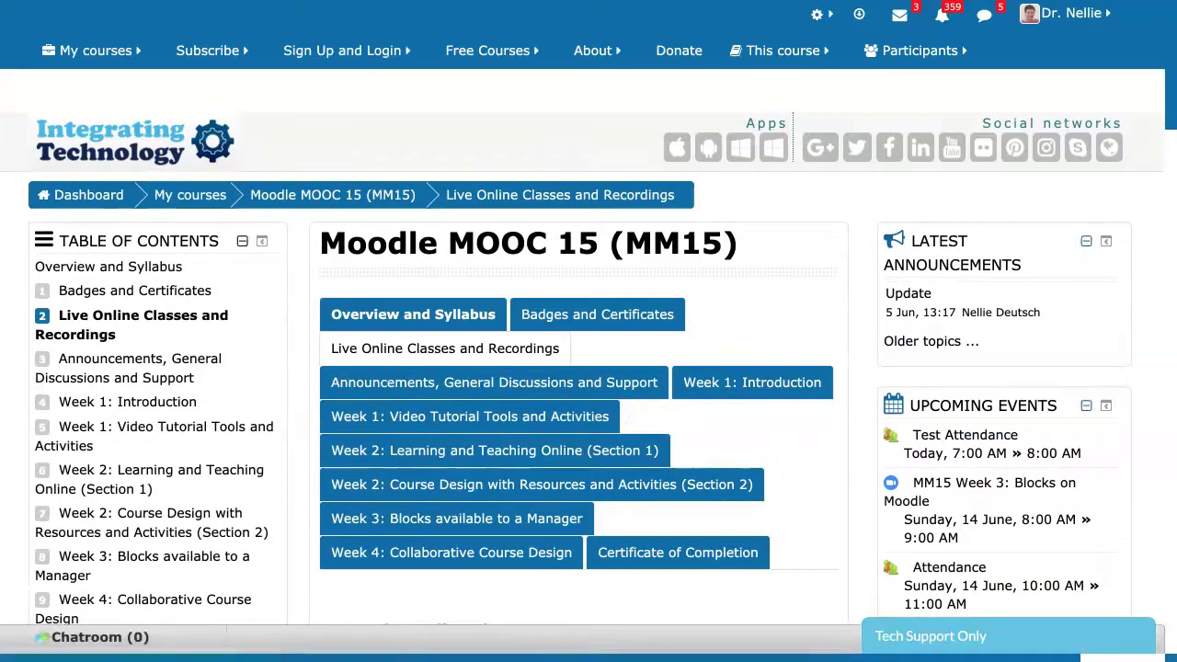
scroll(588, 368, "down", 12)
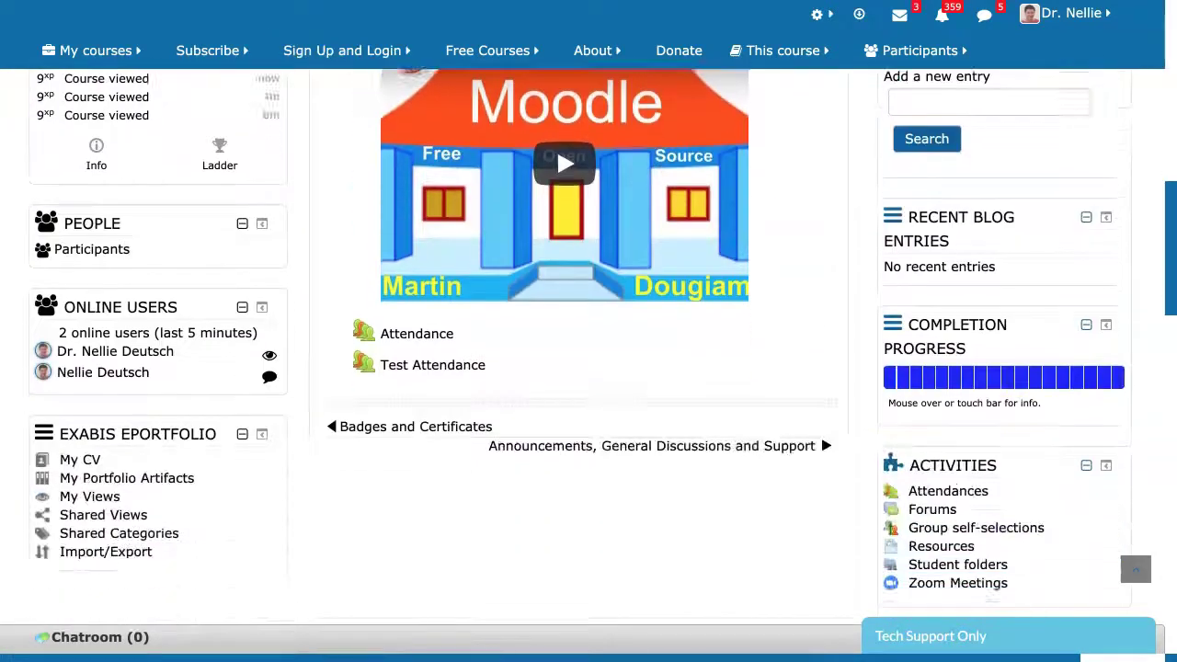
scroll(432, 317, "down", 1)
left_click(432, 314)
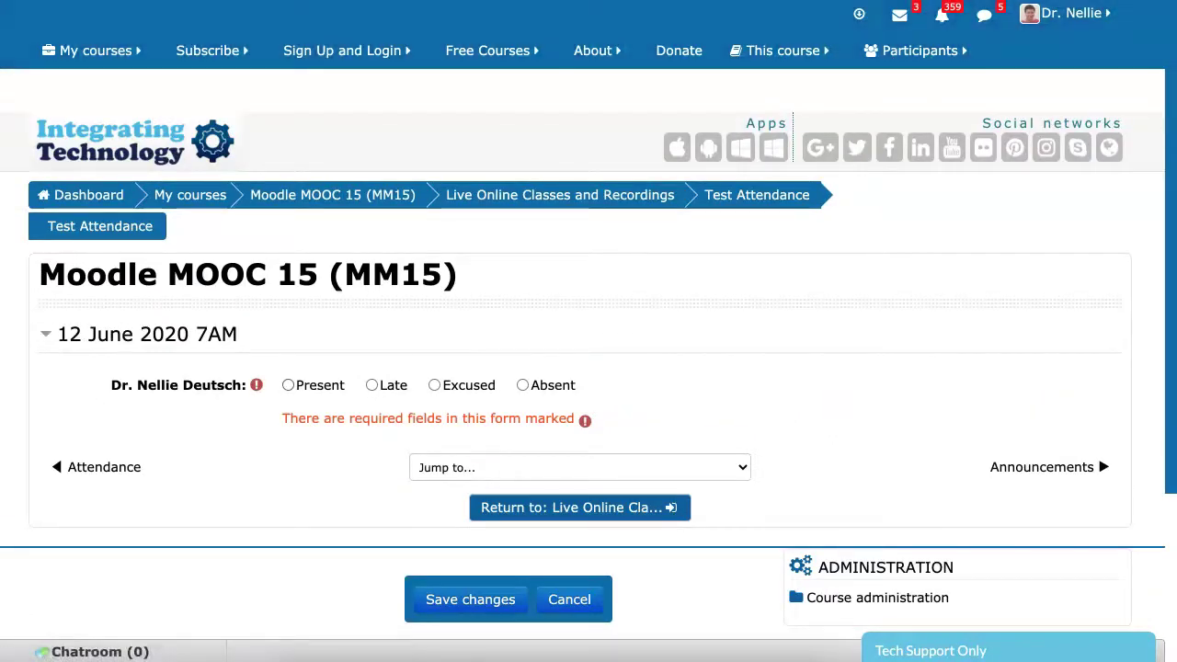
Mark attendance as Present for the 12 Jun 2020 7AM session and save.
scroll(589, 368, "down", 1)
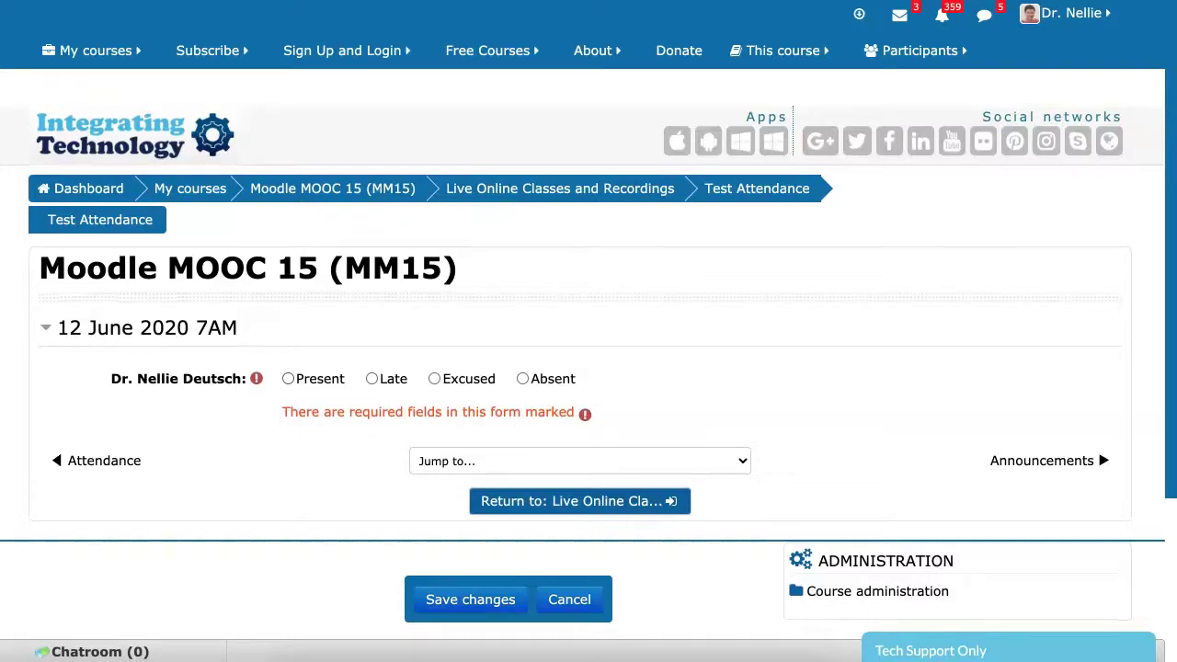
left_click(288, 378)
left_click(470, 598)
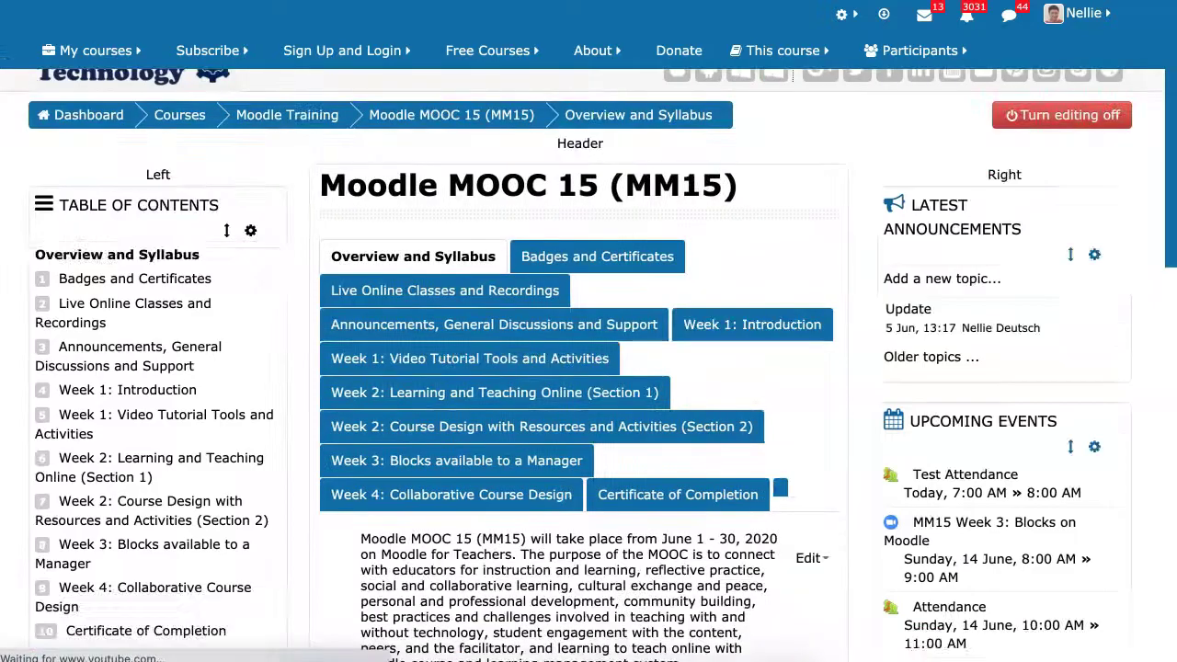
Filter the Test Attendance sessions list to the single day, Fri 12 Jun 2020.
scroll(469, 310, "down", 5)
scroll(469, 310, "up", 5)
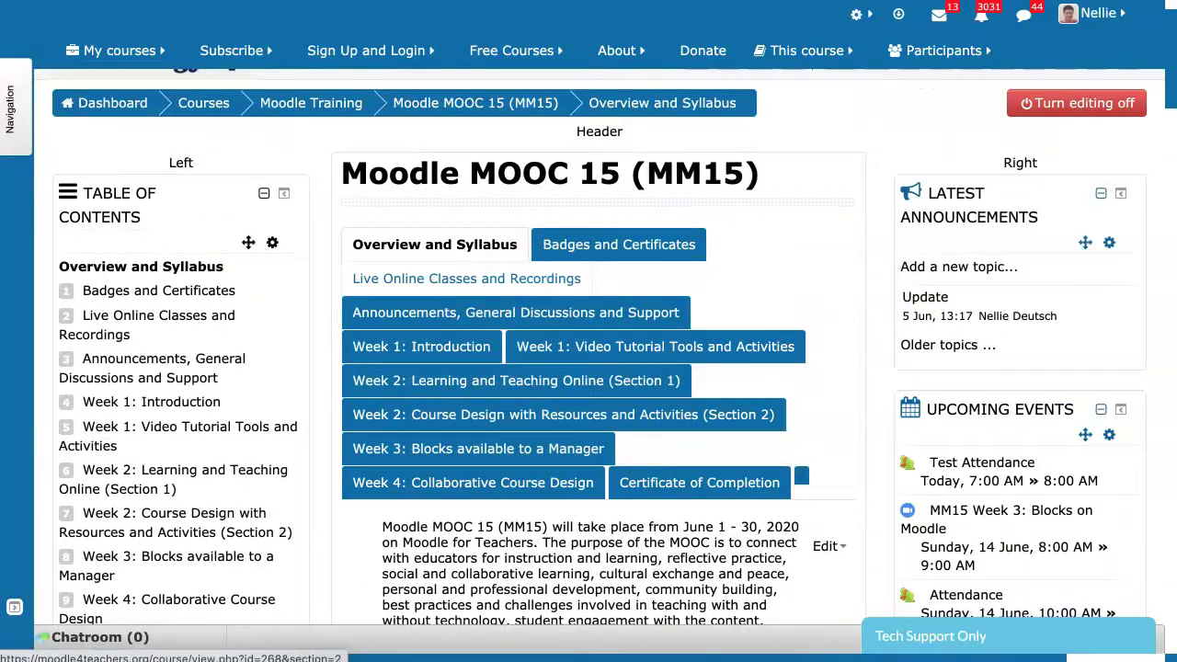
scroll(589, 368, "down", 12)
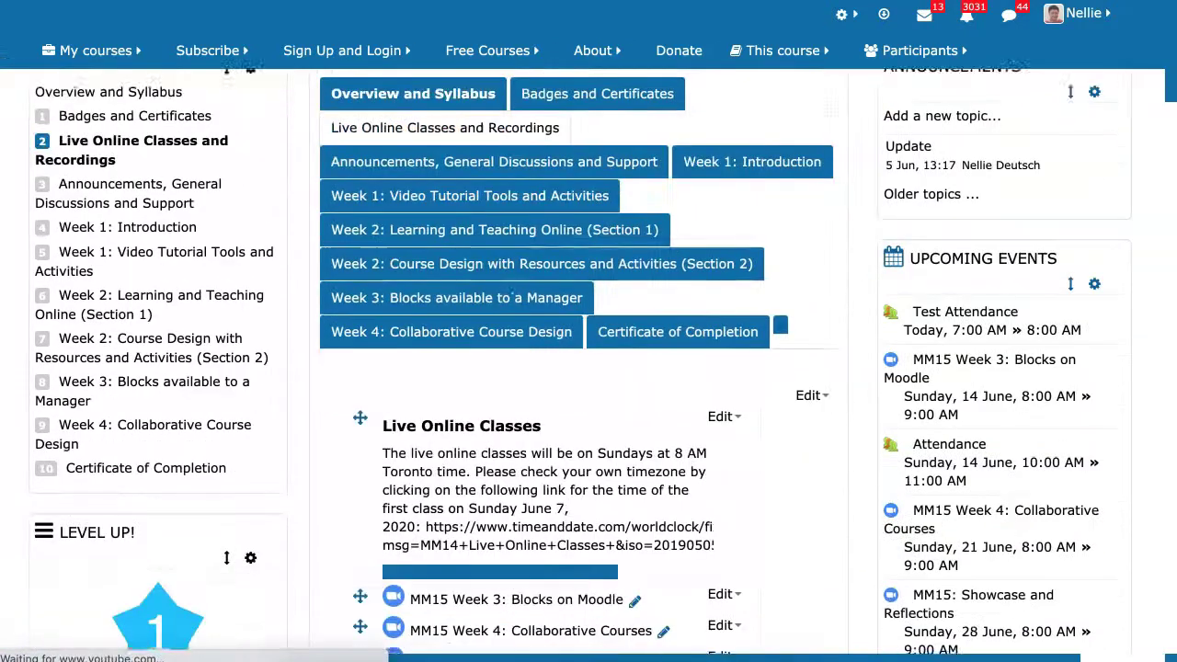
scroll(588, 368, "down", 1)
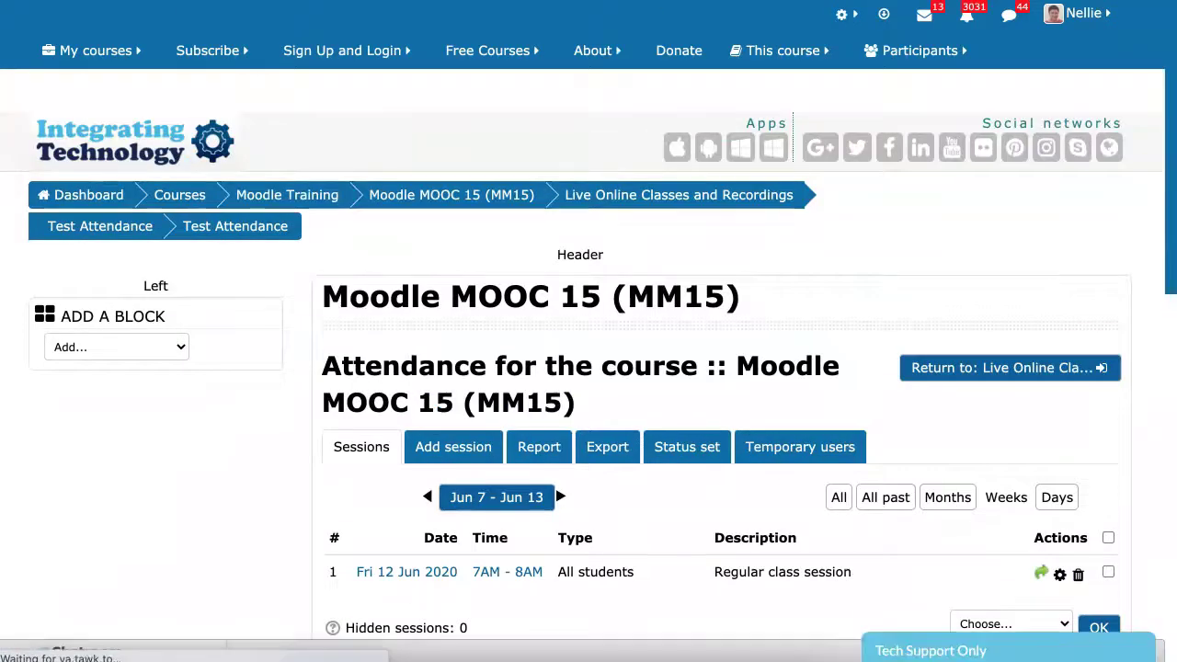
scroll(948, 497, "down", 2)
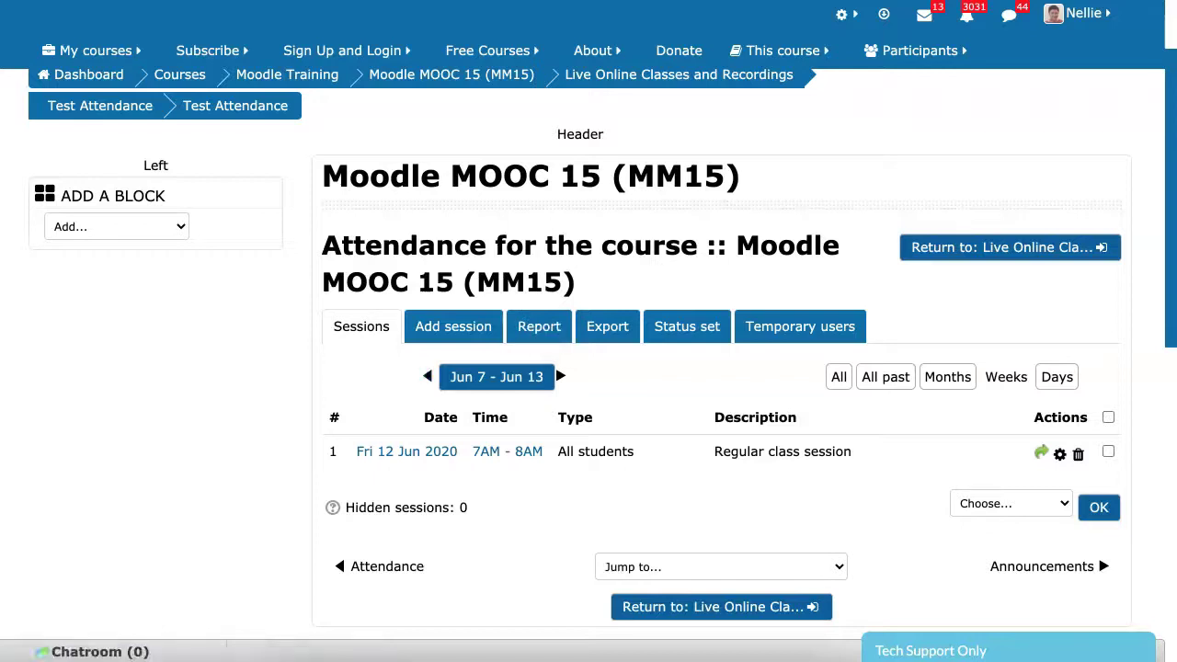
left_click(1057, 377)
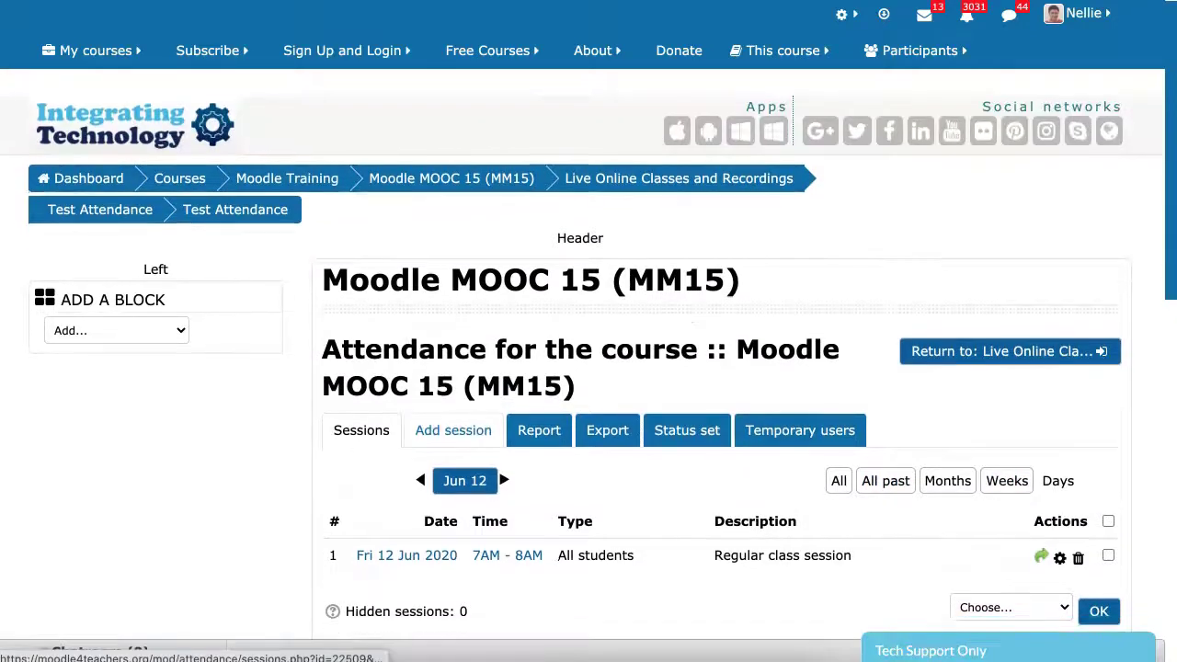
Review the Jun 12 report's 25 users, then advance to page 2 of 3.
left_click(539, 399)
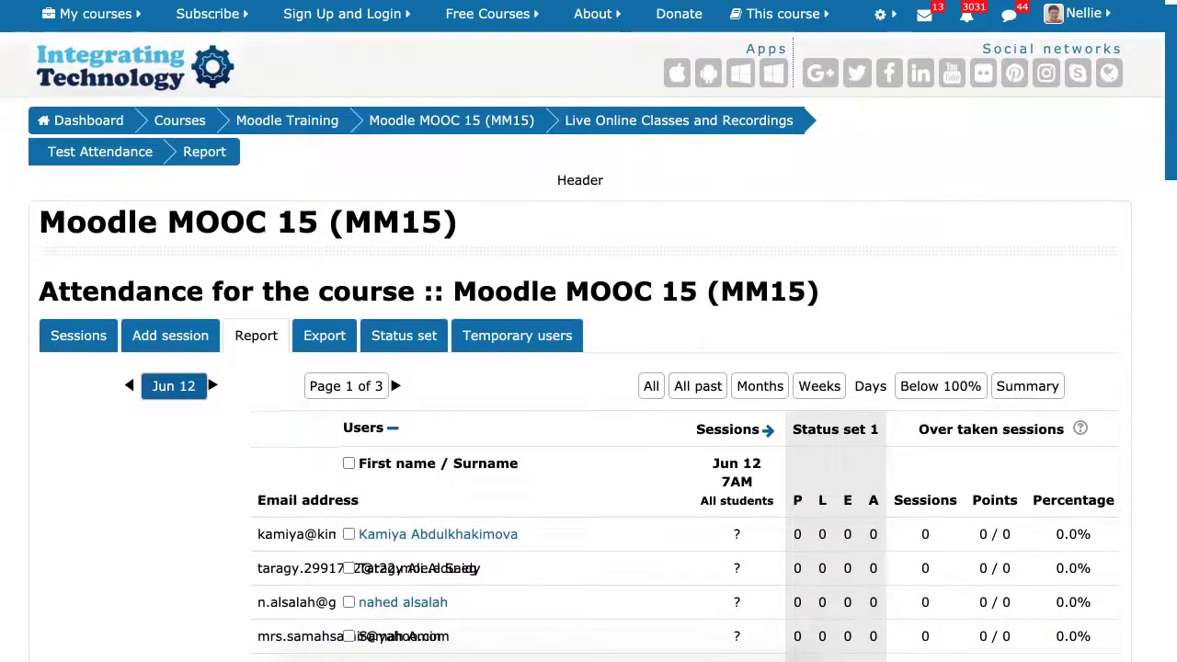
scroll(588, 368, "down", 2)
scroll(588, 367, "down", 4)
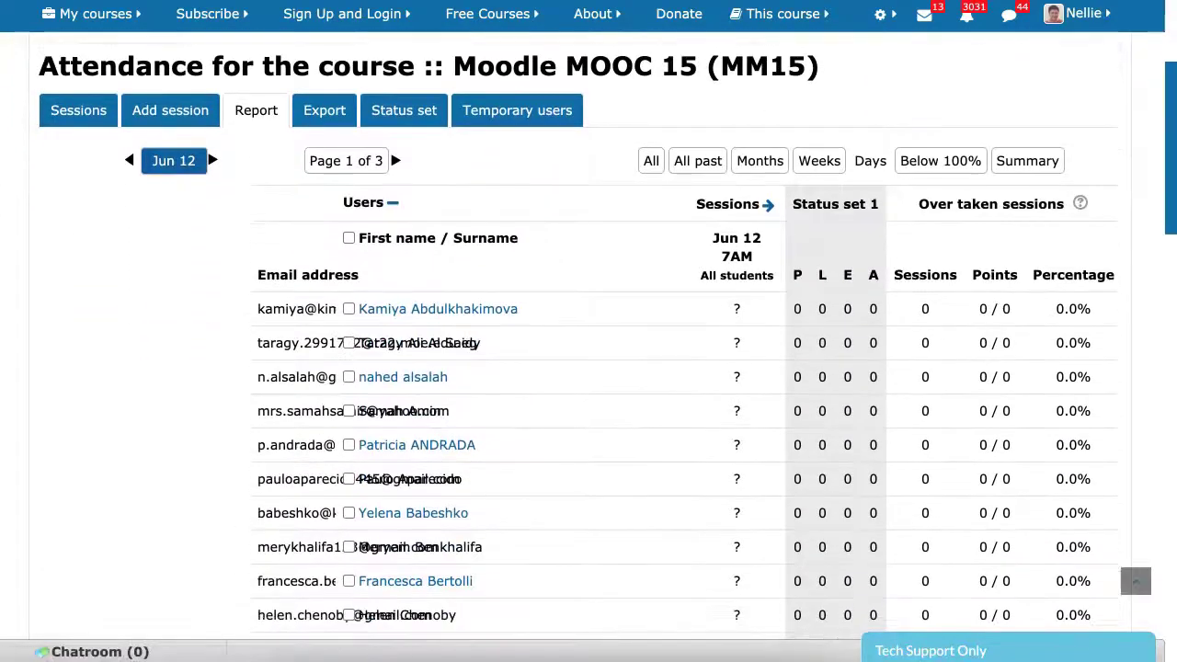
scroll(588, 368, "down", 1)
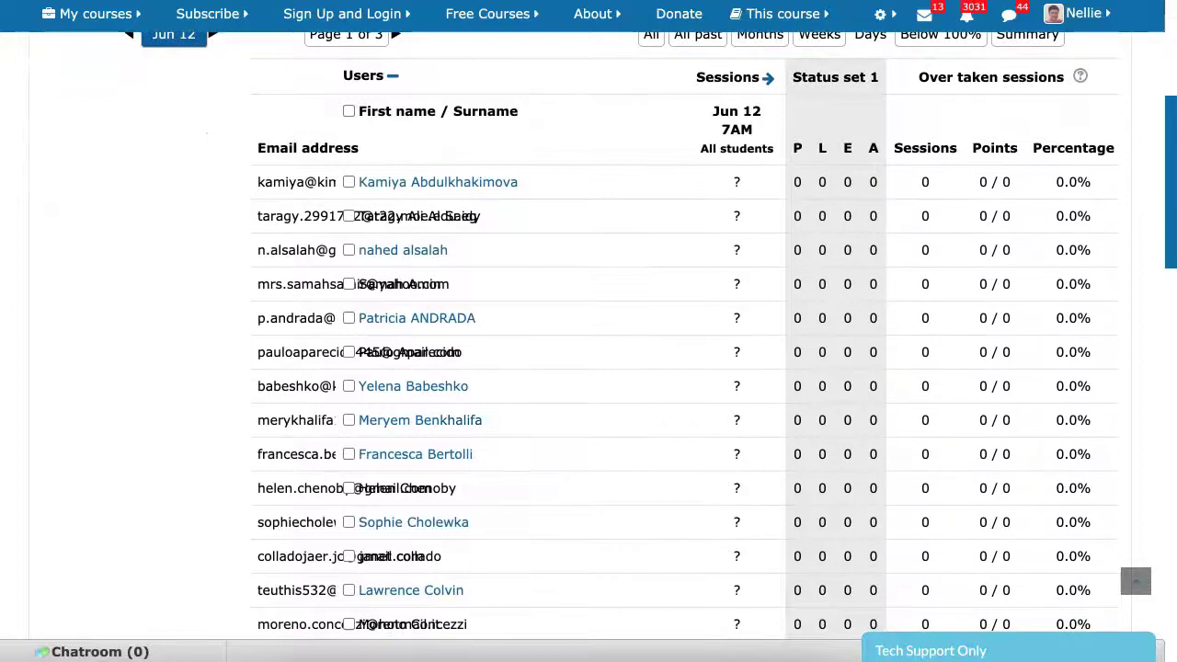
scroll(589, 368, "down", 7)
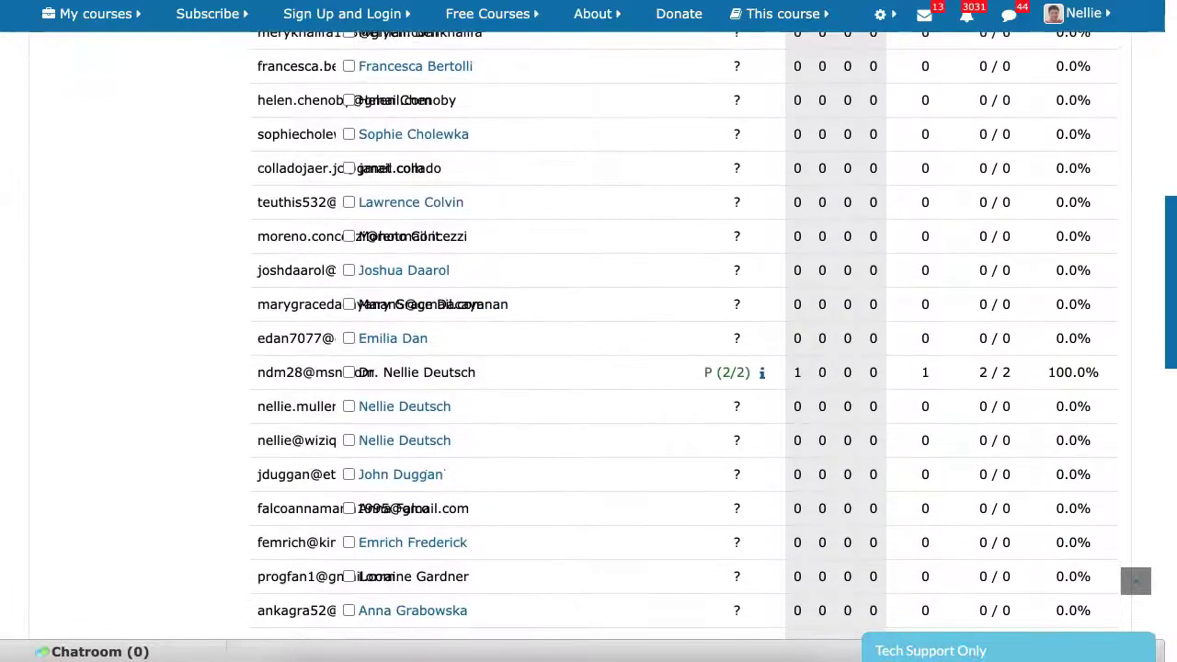
scroll(589, 368, "down", 3)
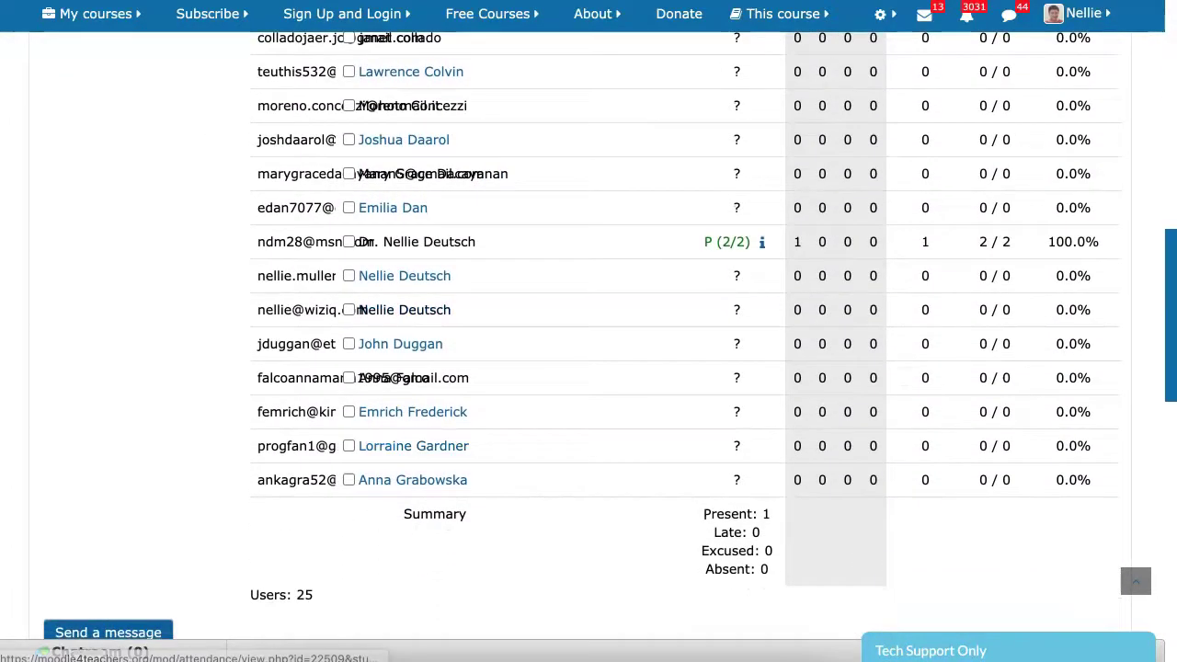
scroll(589, 367, "down", 1)
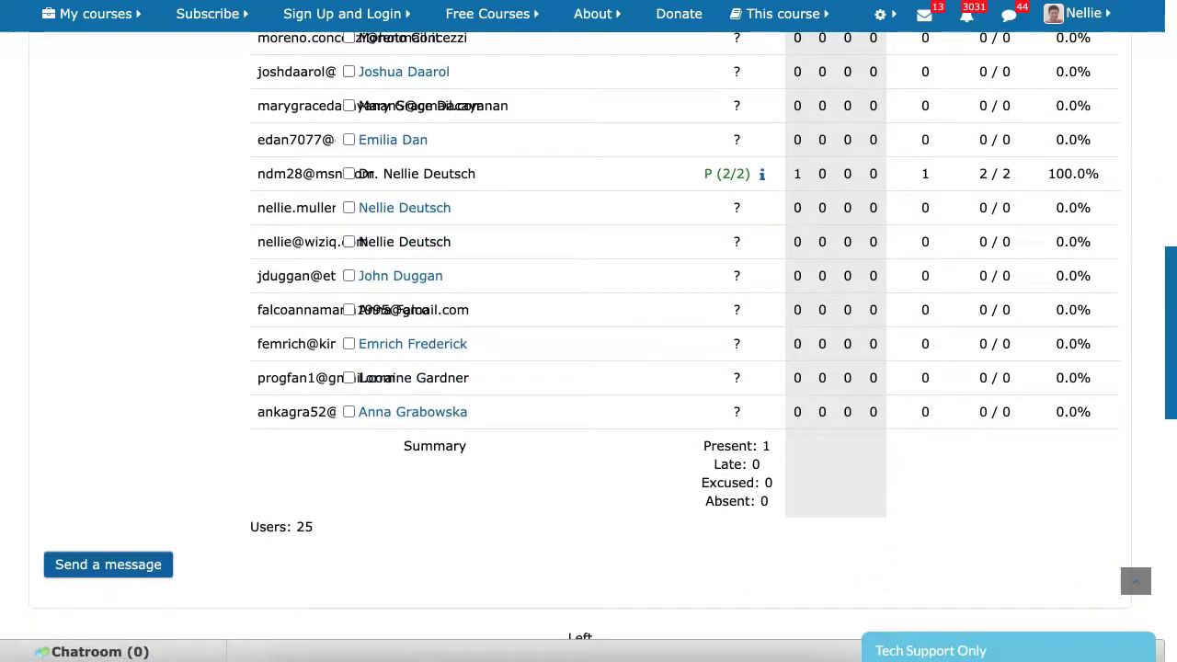
key("Home")
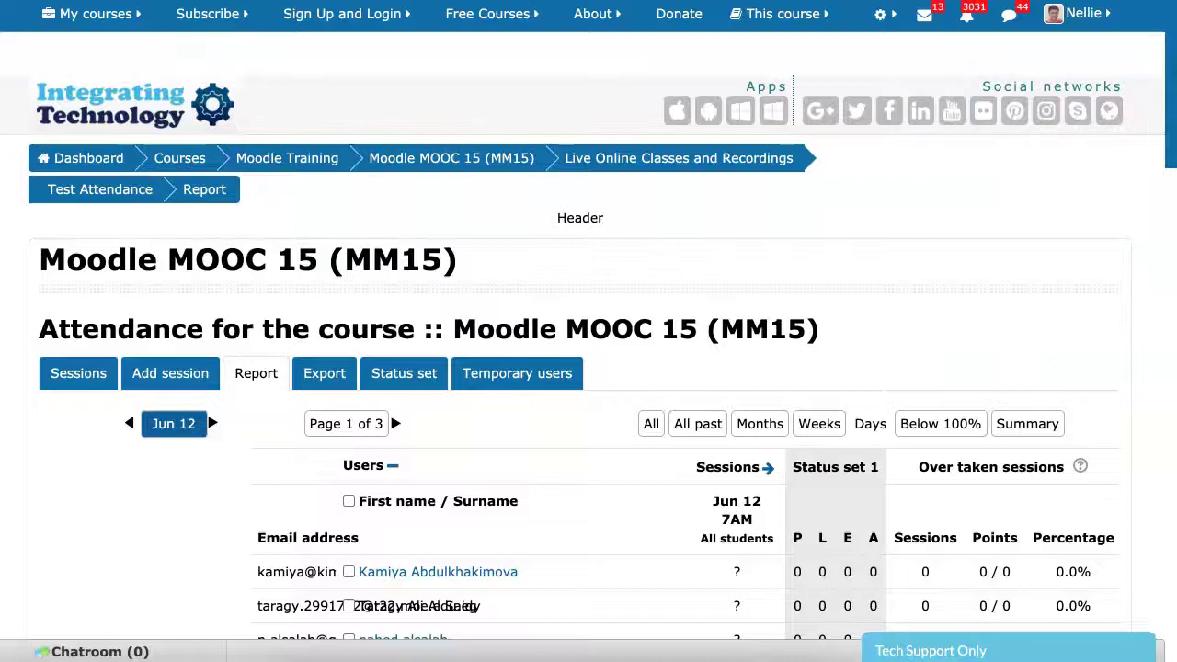
left_click(396, 423)
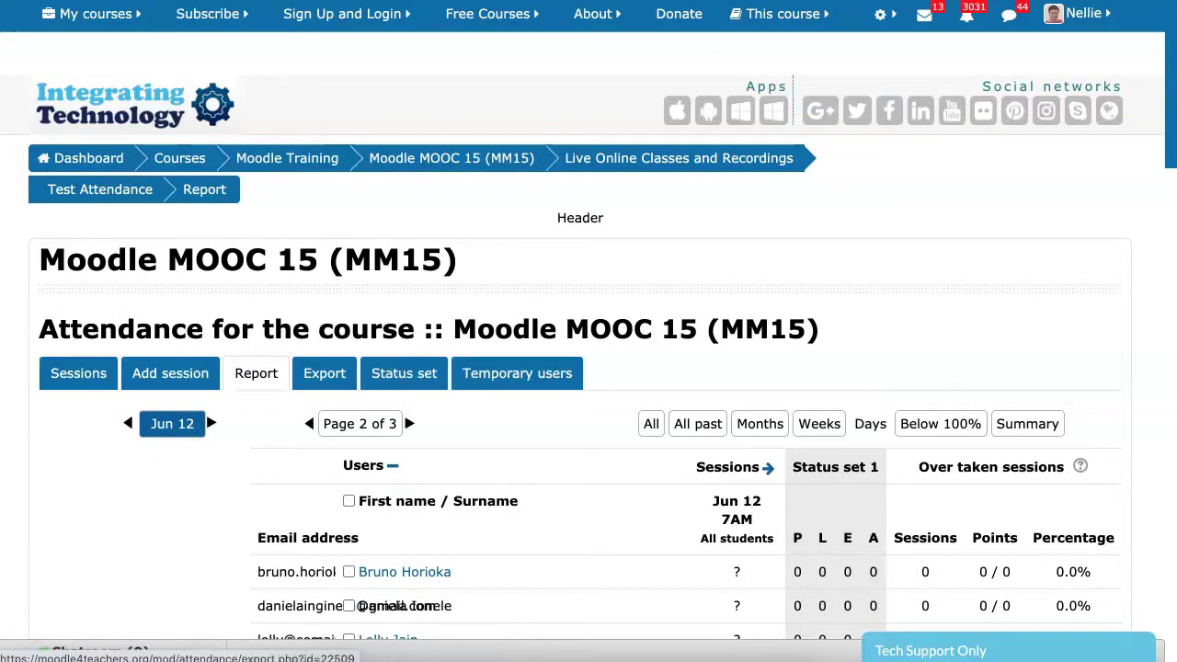
Remove the Excused and Absent statuses from the attendance status set.
left_click(403, 372)
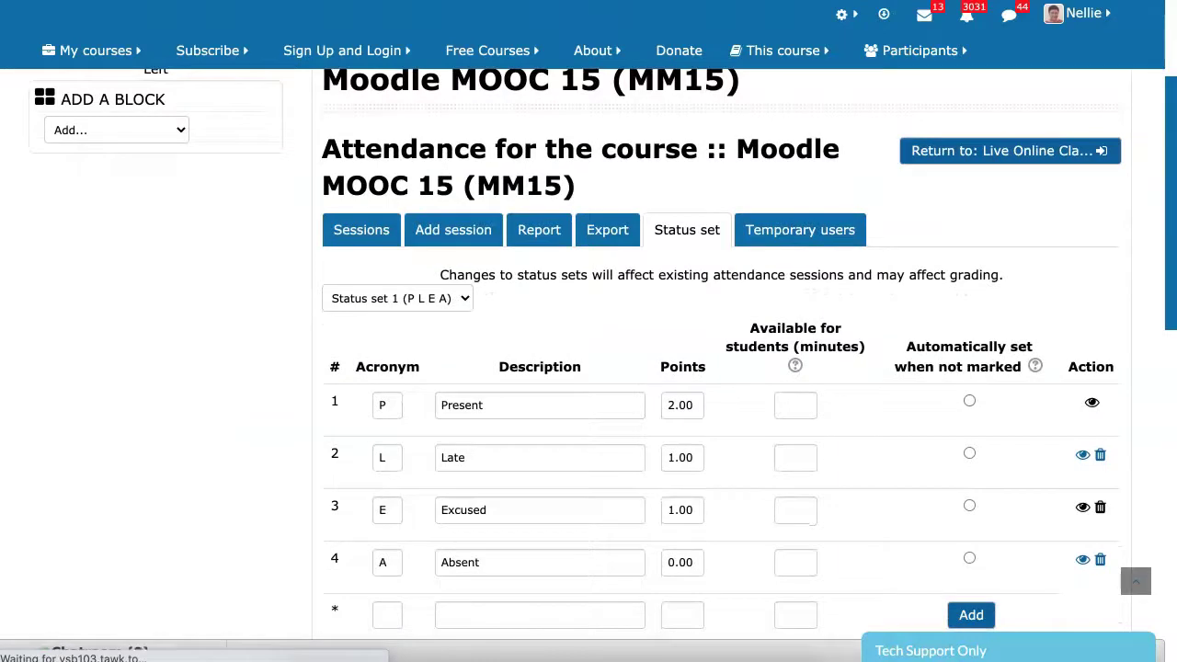
scroll(606, 349, "down", 1)
scroll(605, 354, "down", 1)
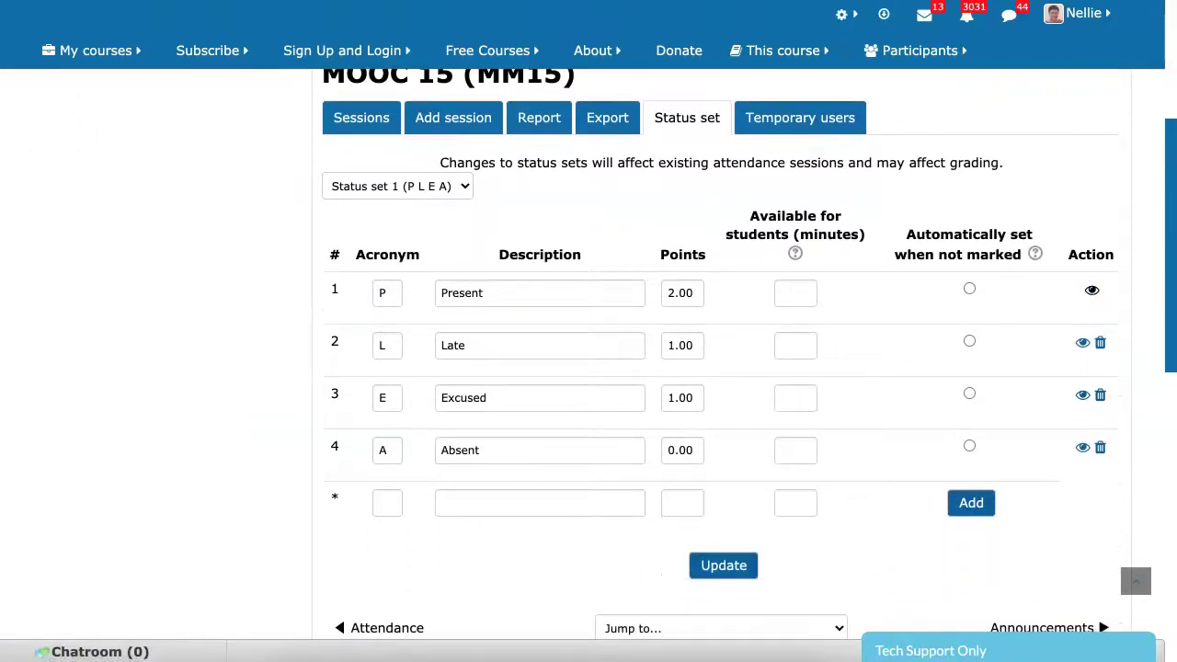
left_click(387, 397)
key("Return")
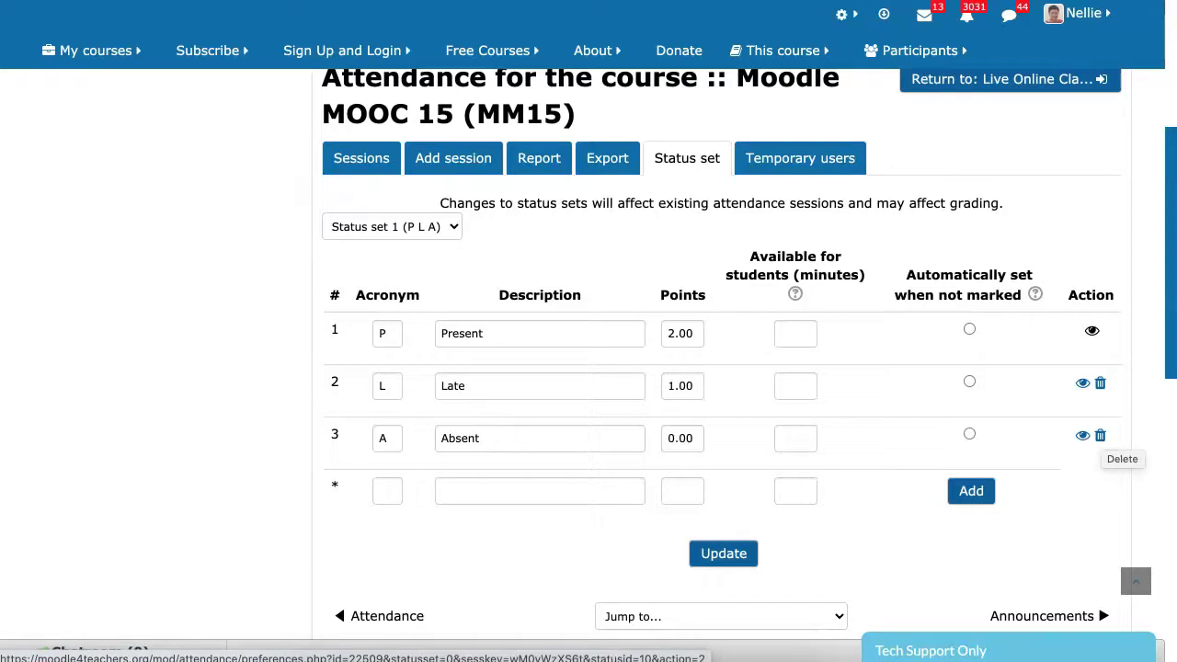
left_click(1100, 436)
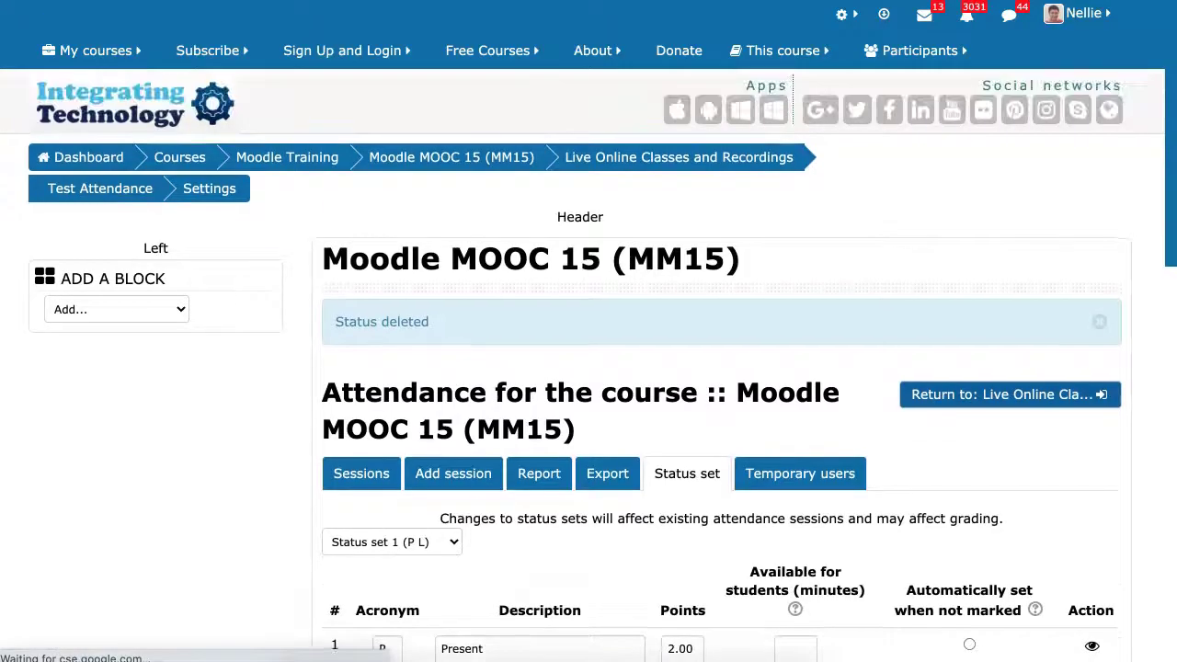
scroll(721, 368, "down", 1)
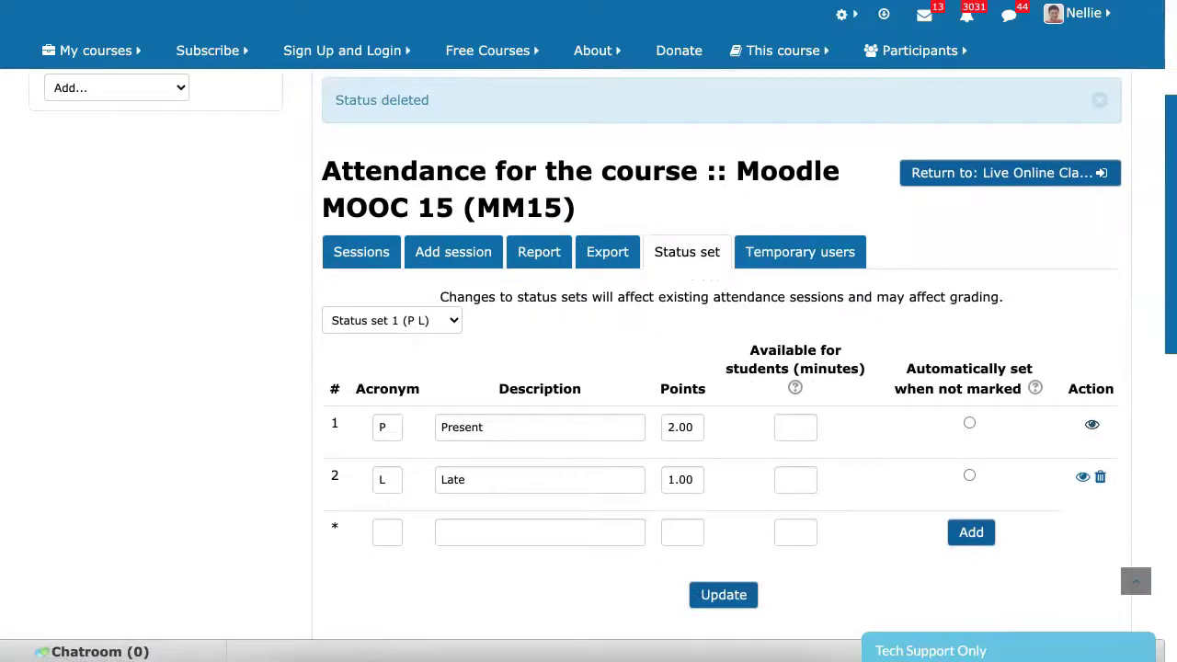
Set Present to 100 points and Late to 90 points, then save the status set.
left_click(795, 427)
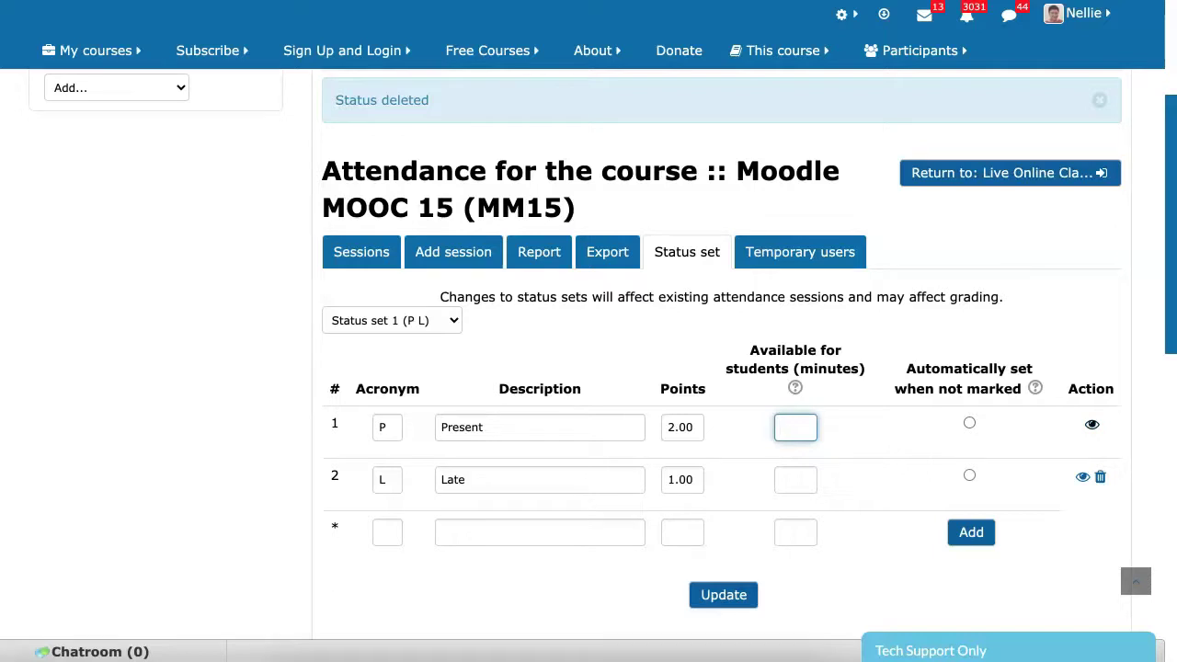
left_click(669, 427)
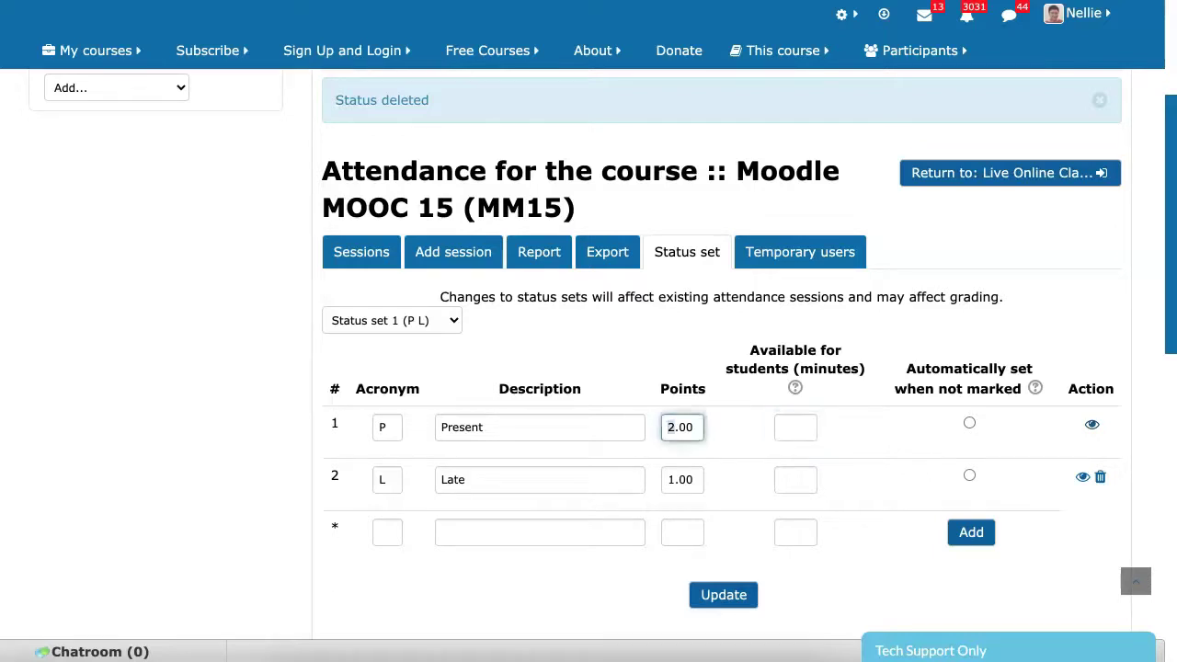
key("shift+End")
type("100")
double_click(681, 479)
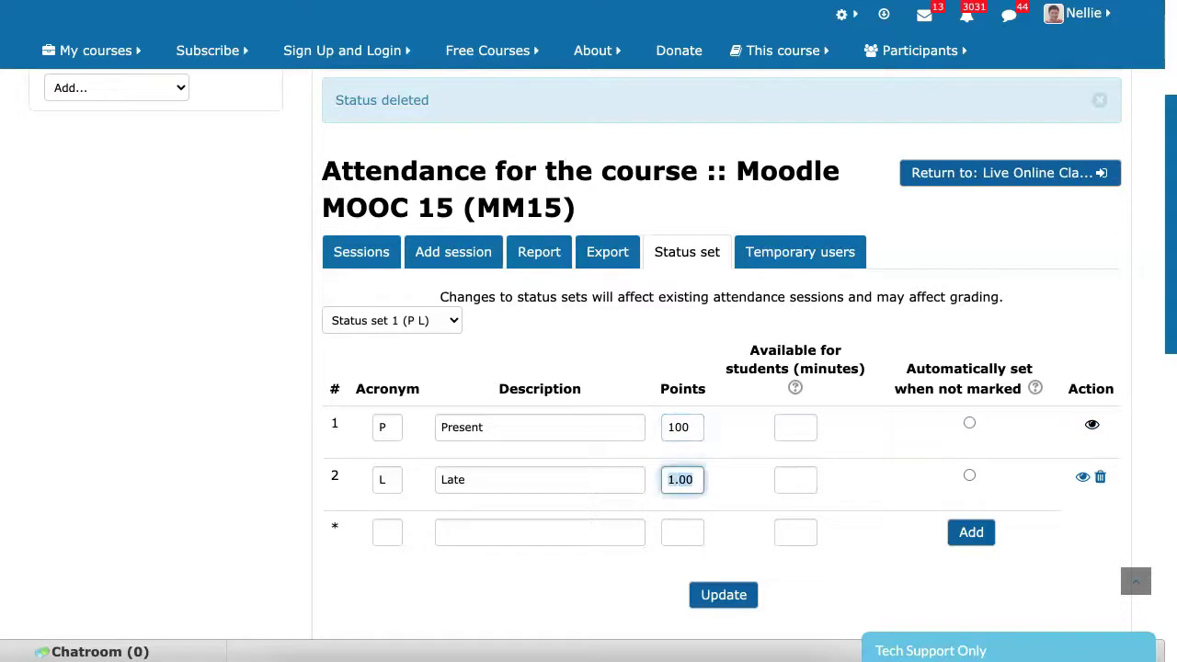
type("90")
left_click(723, 595)
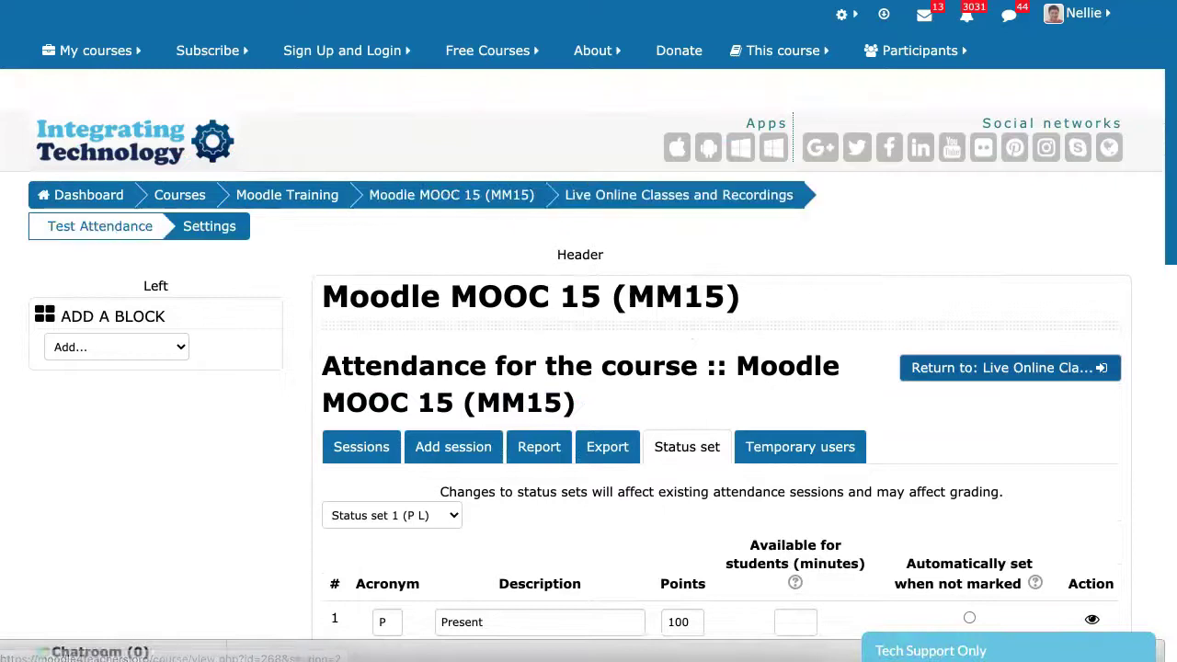
left_click(99, 226)
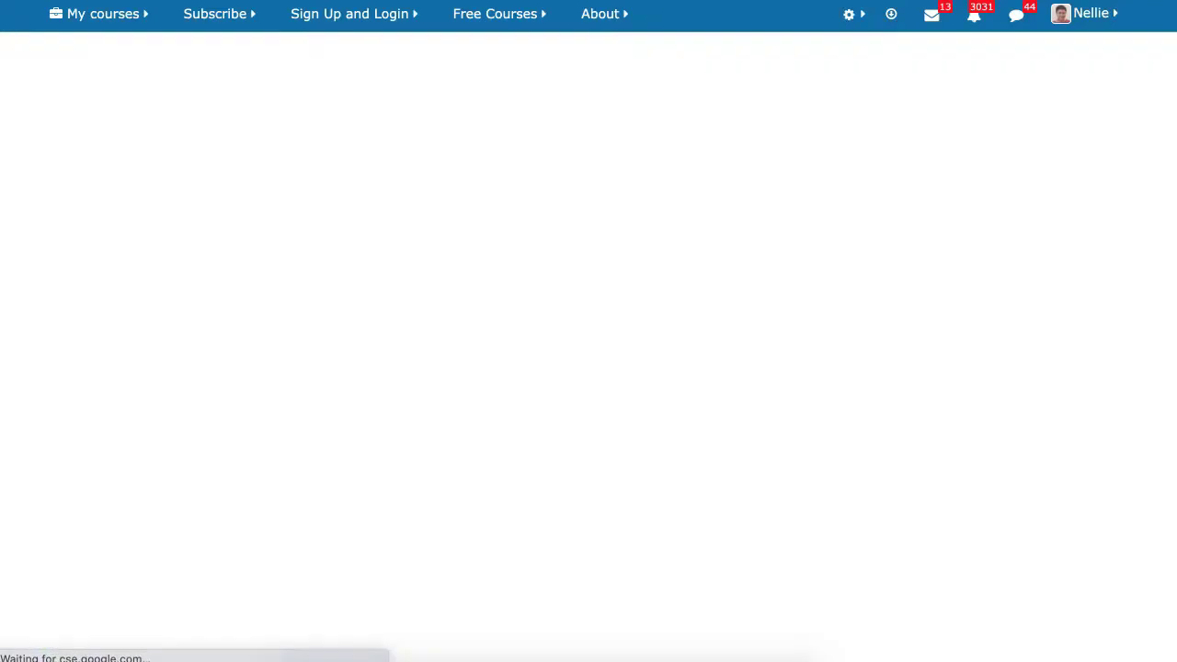
Delete the Test Attendance activity from Live Online Classes and Recordings.
scroll(588, 368, "down", 5)
scroll(589, 368, "up", 5)
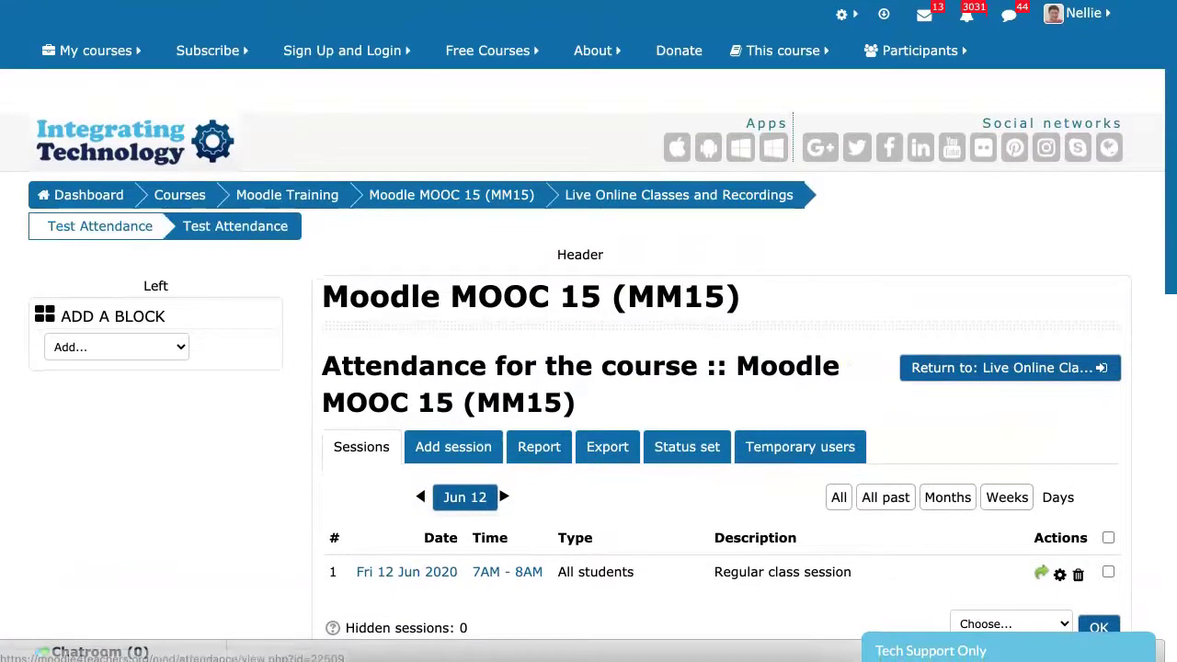
left_click(679, 195)
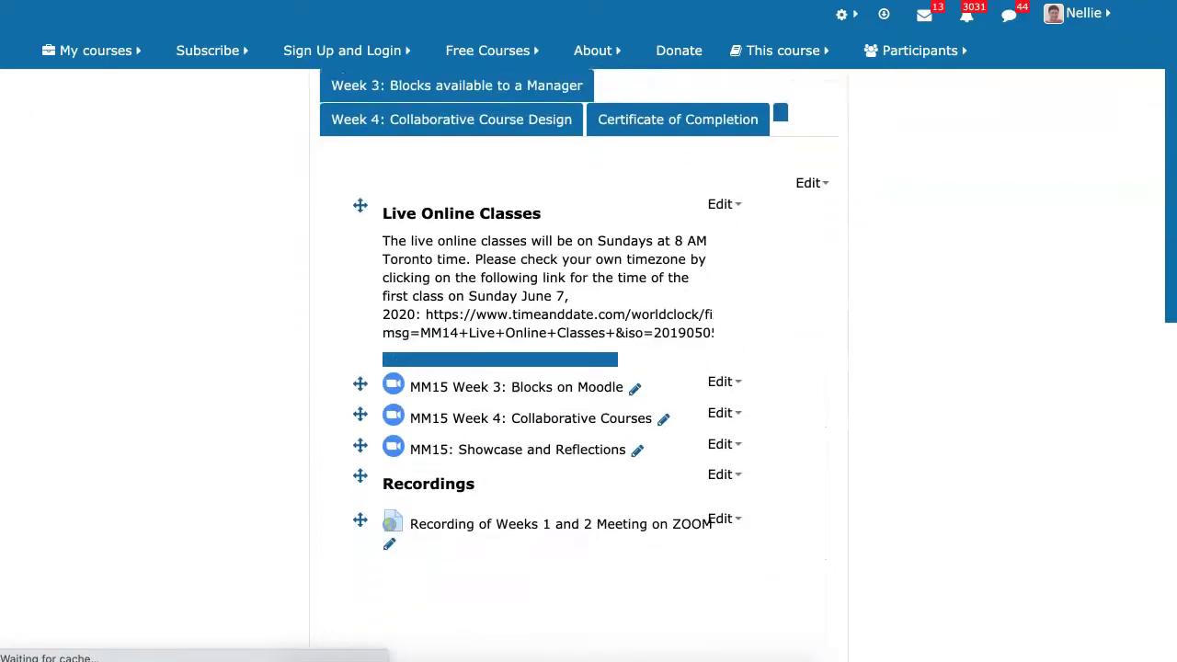
scroll(607, 163, "down", 5)
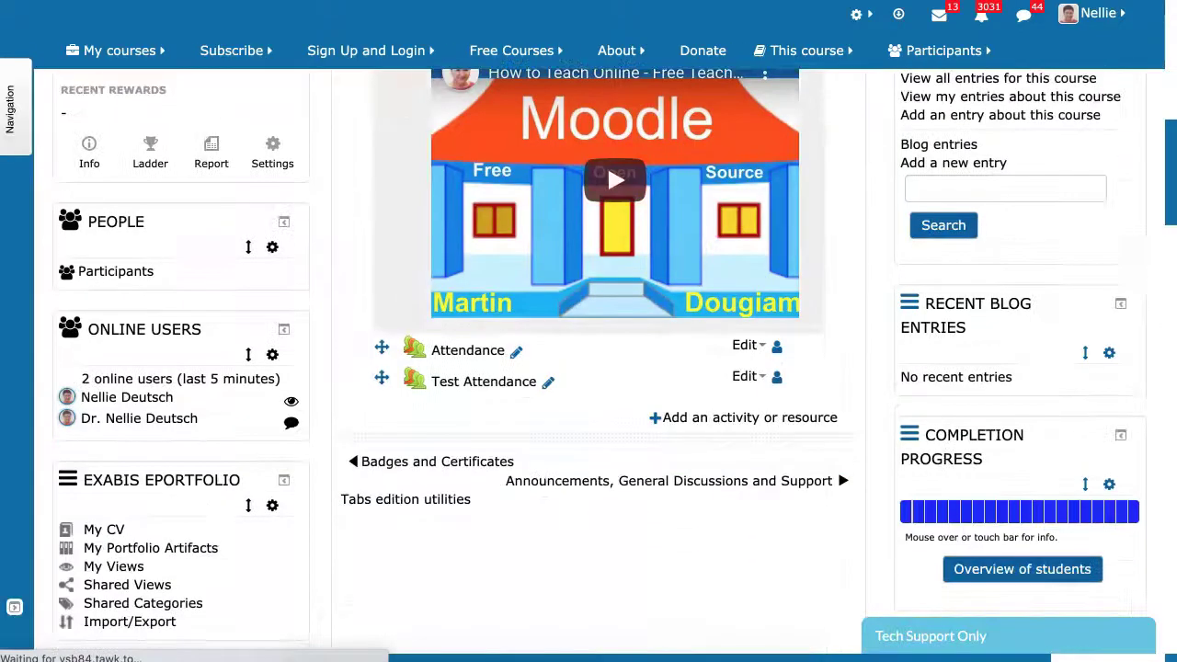
left_click(744, 377)
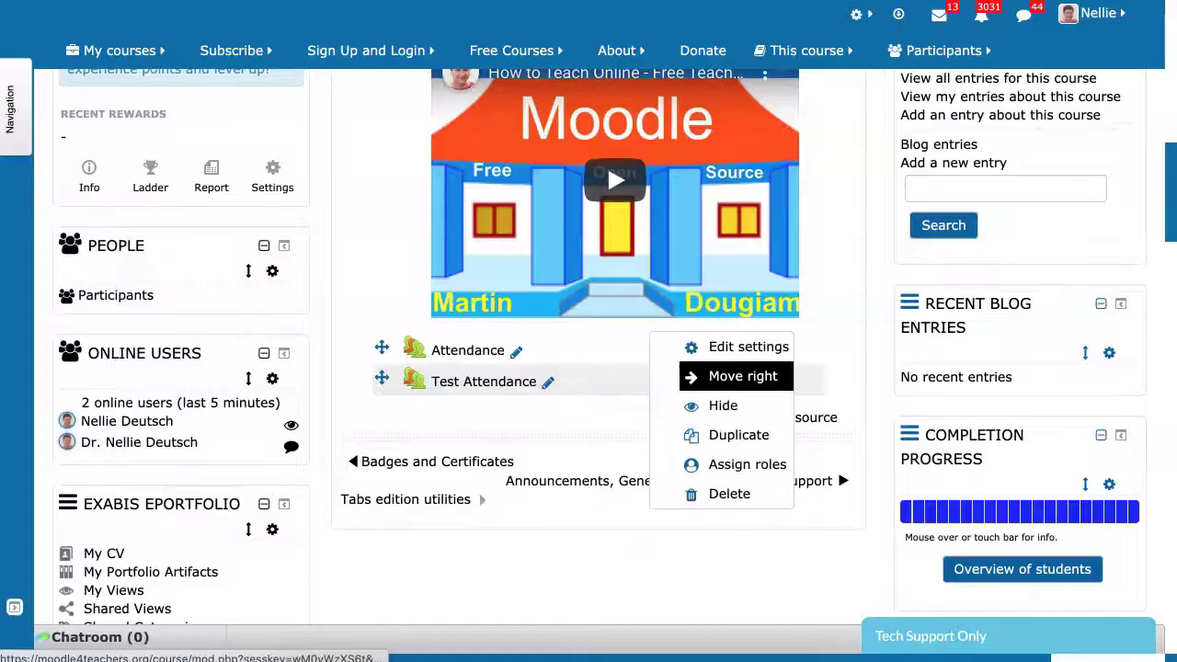
left_click(729, 493)
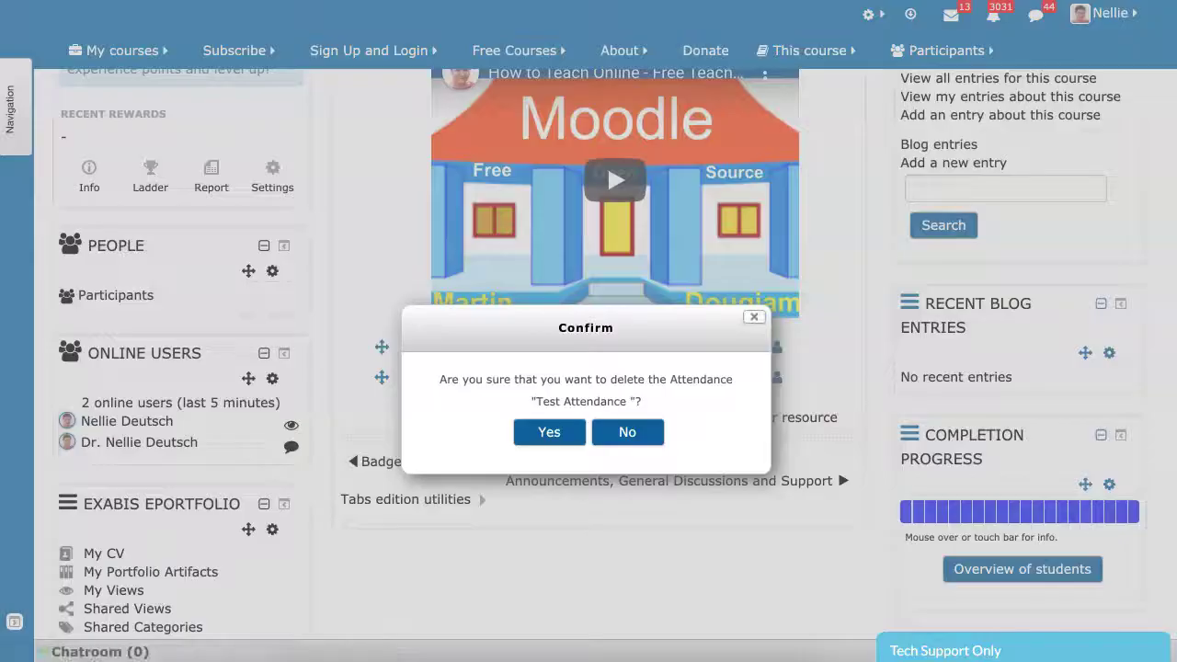
key("Escape")
Open the upcoming Attendance event for Sun 14 Jun 2020, 10:00 AM.
scroll(607, 367, "up", 4)
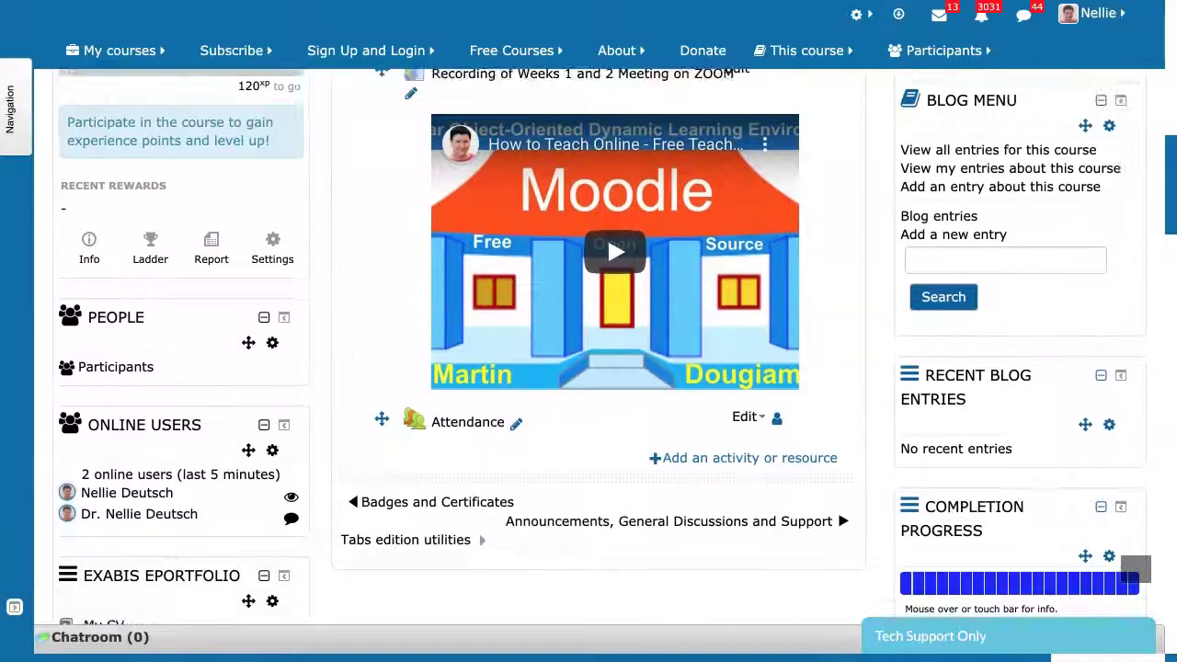
scroll(607, 499, "up", 4)
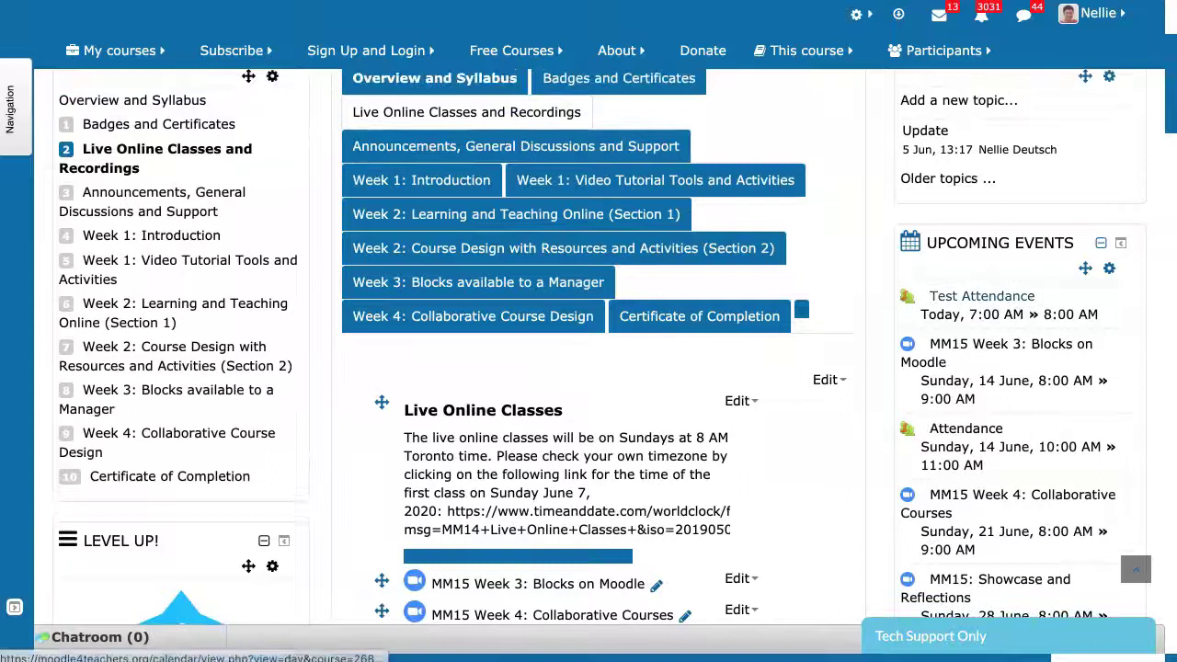
scroll(607, 367, "down", 10)
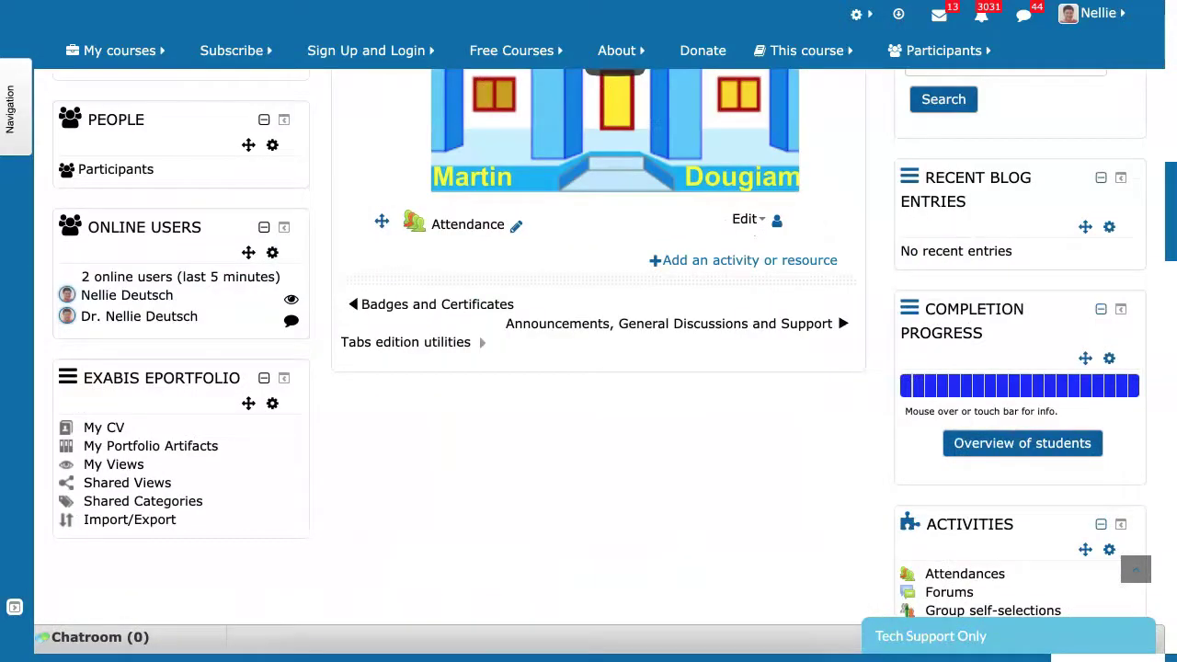
scroll(598, 368, "up", 10)
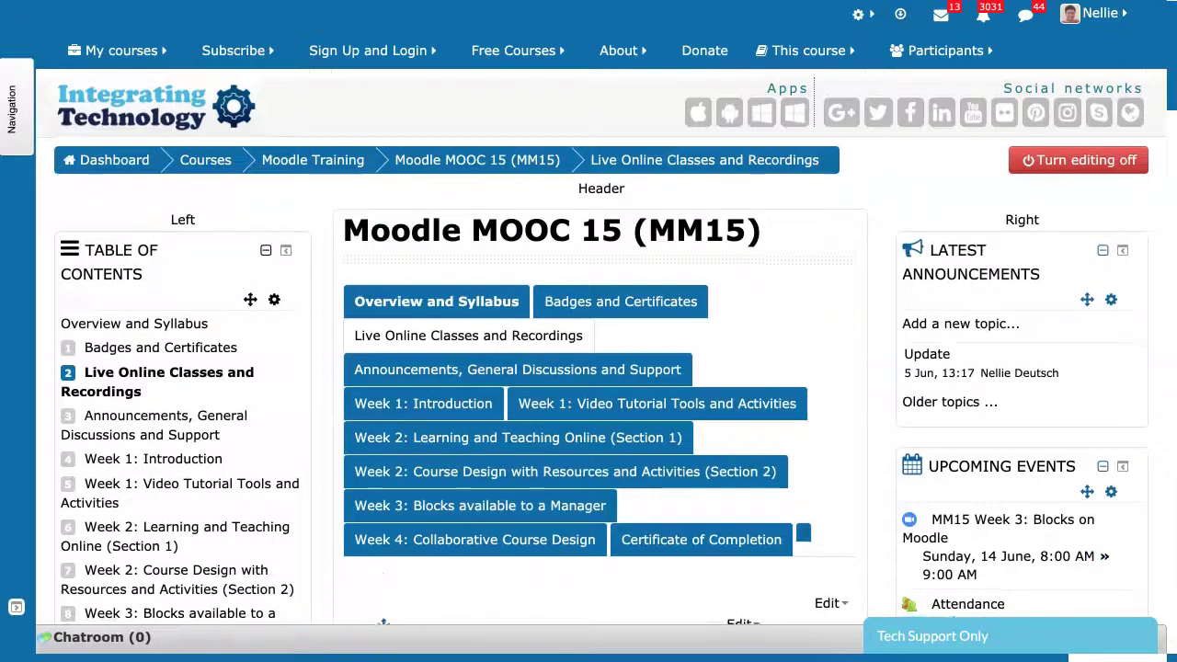
scroll(598, 368, "down", 2)
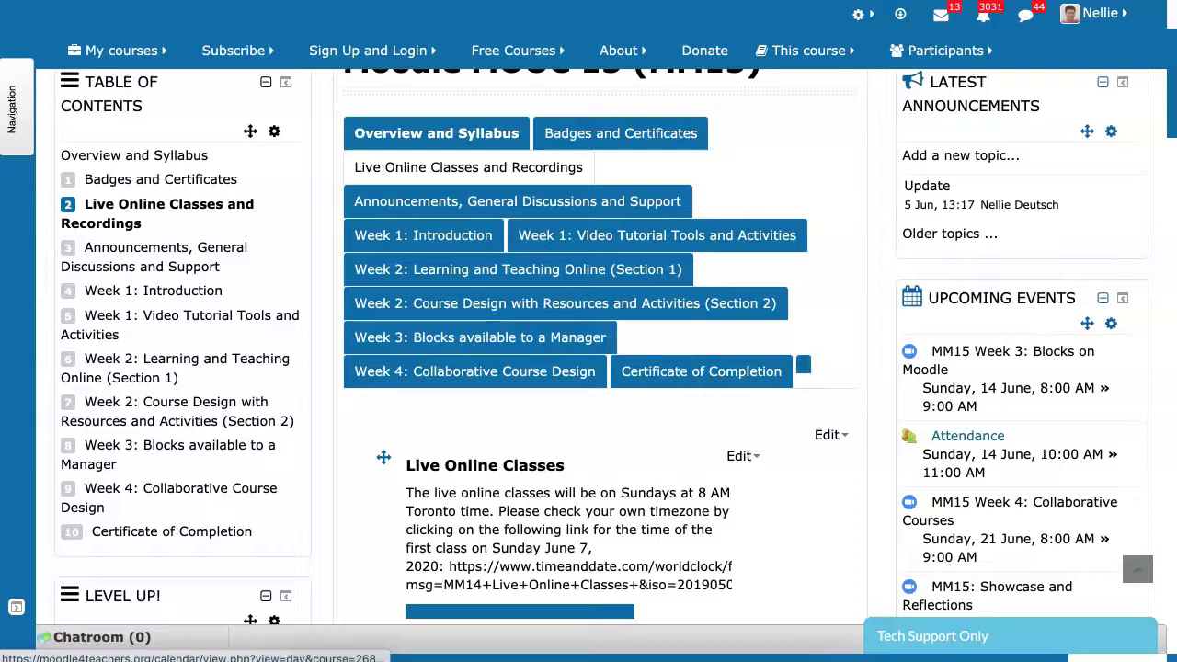
left_click(967, 435)
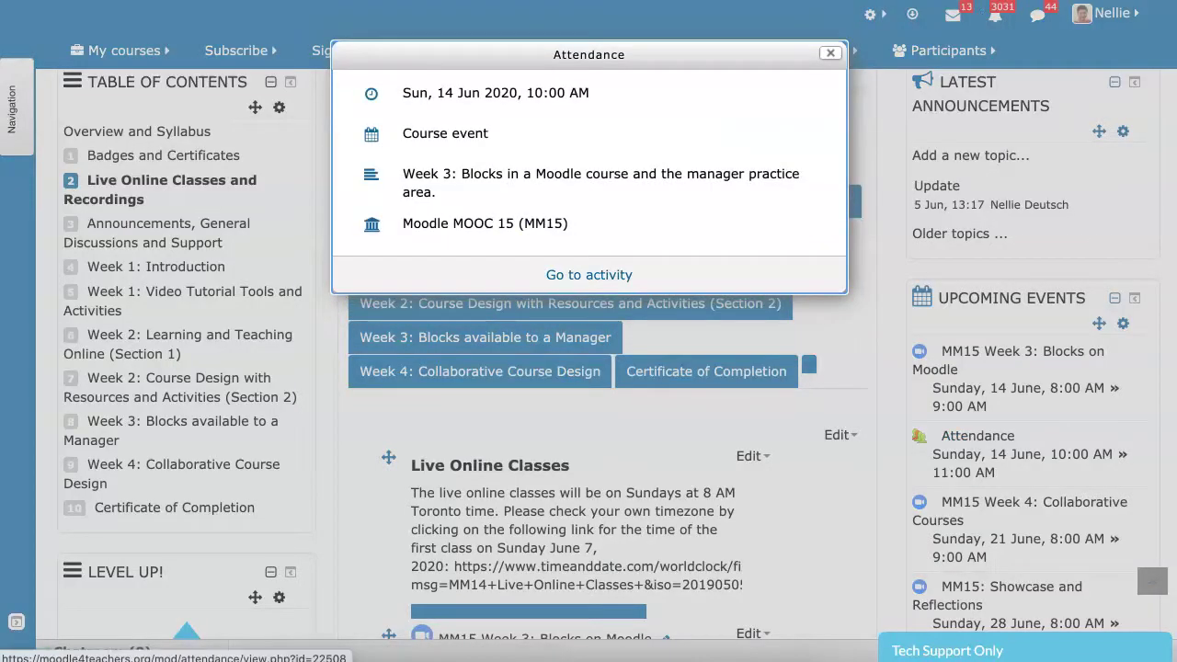
Go to the Attendance activity and show the Jun 14 10AM–11AM Week 3 session.
left_click(589, 274)
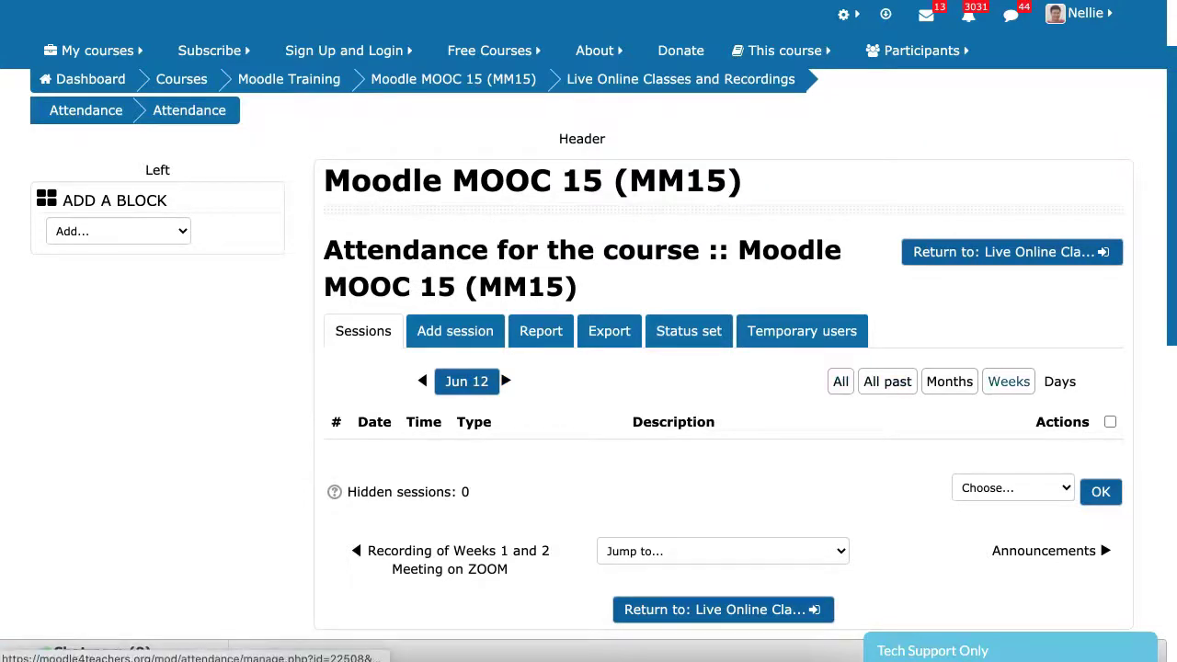
left_click(1008, 381)
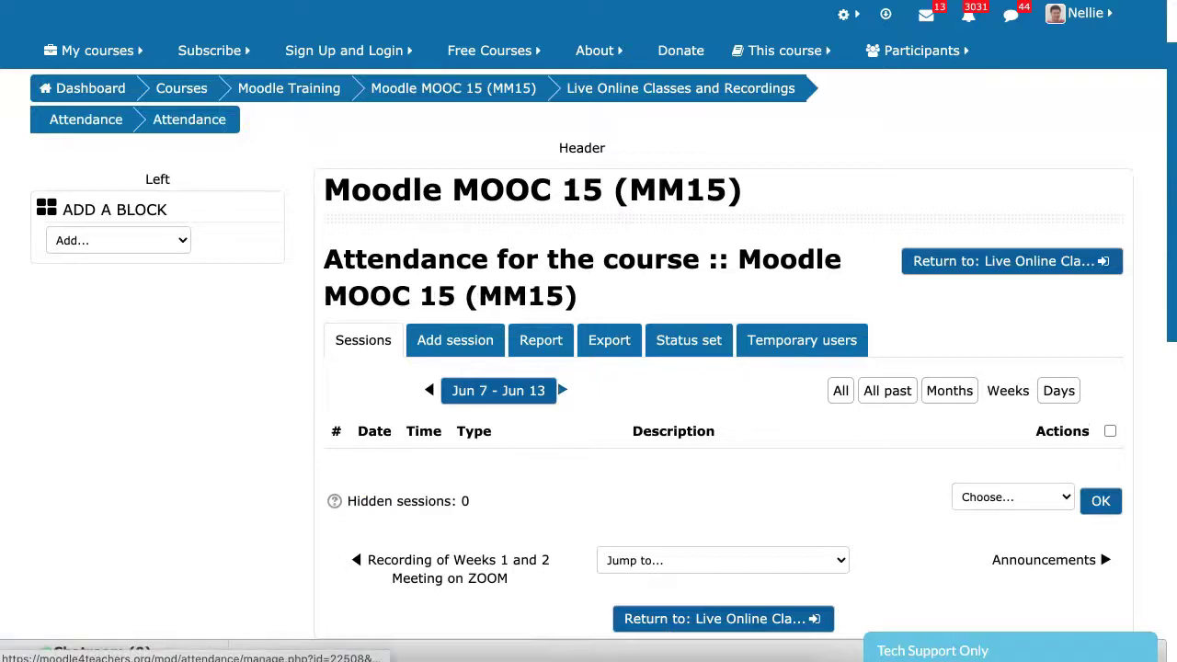
left_click(1059, 390)
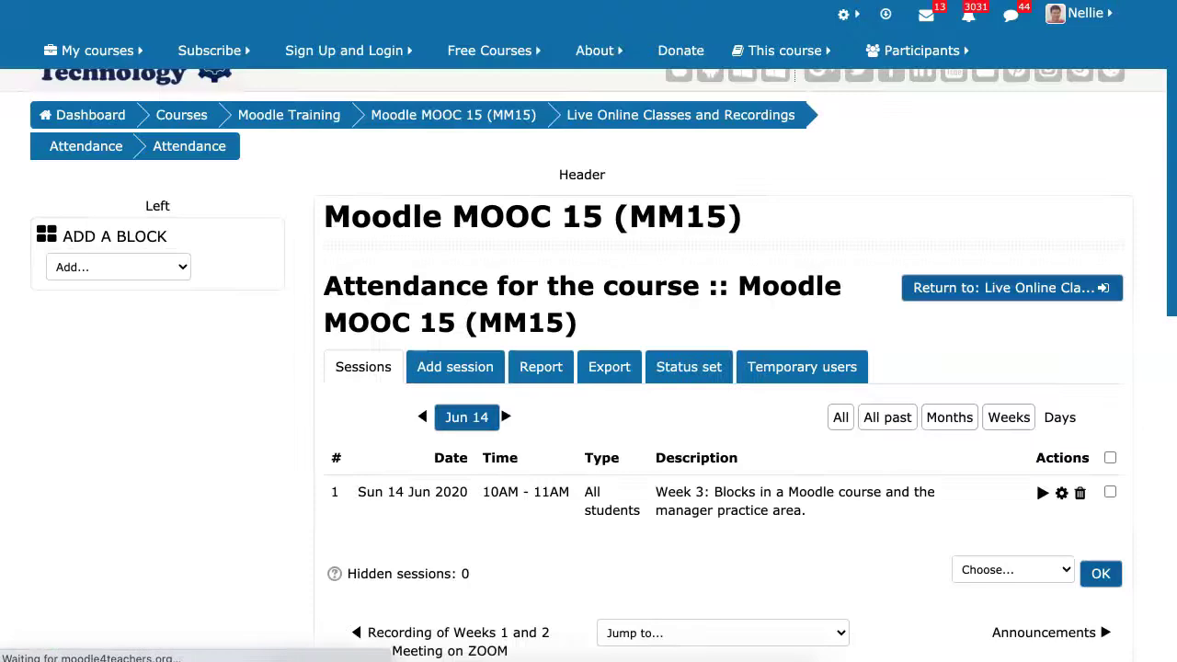
scroll(589, 368, "down", 3)
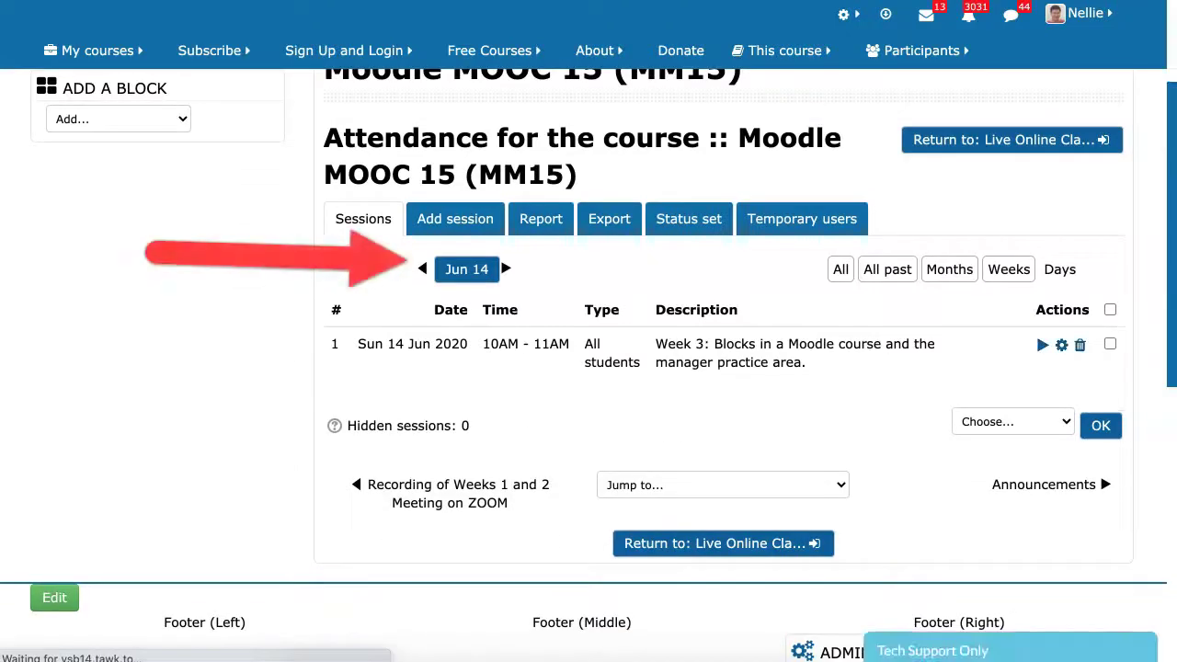